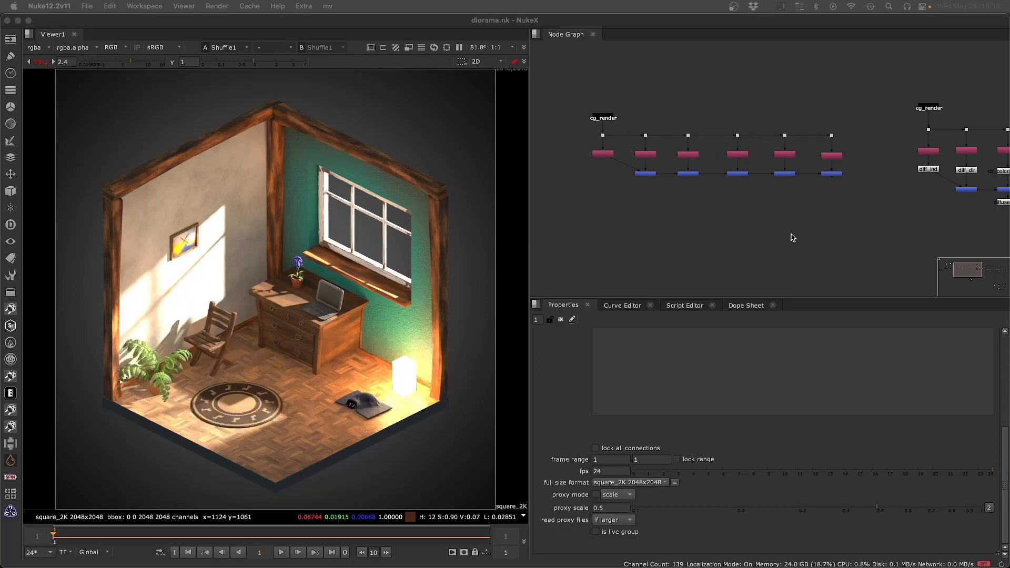
{"action": "left_click_drag", "start_coordinate": [561, 129], "coordinate": [876, 218]}
{"action": "left_click", "coordinate": [635, 203]}
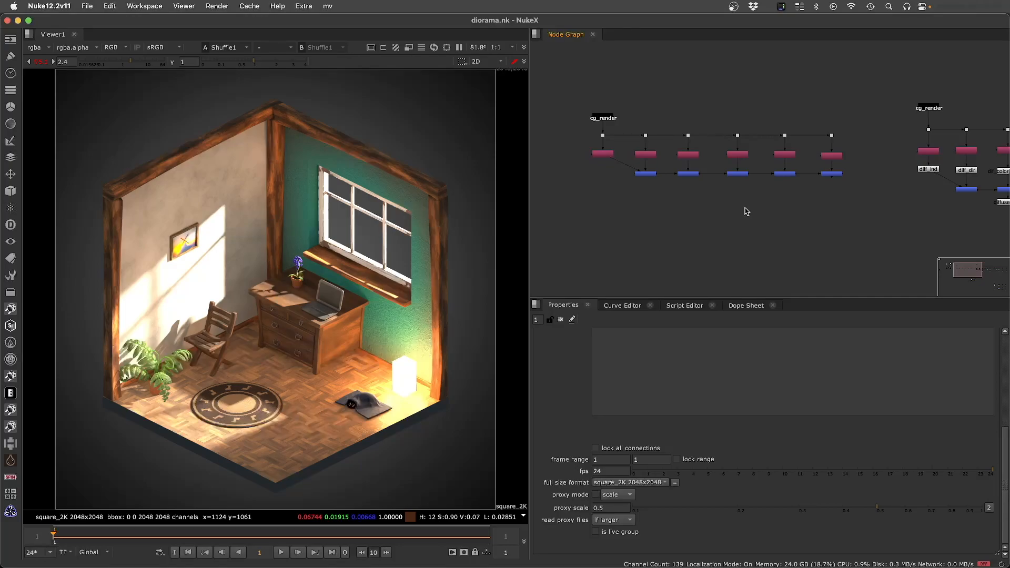
Switch to Firefox and look over the asset bundles on Blender's Demo Files page
{"action": "key", "text": "super+Tab"}
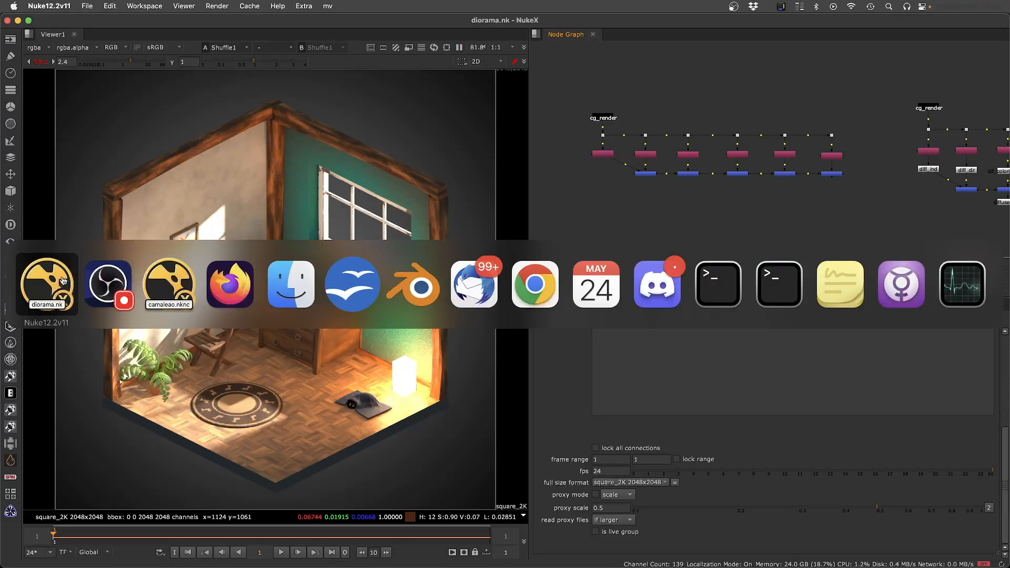
{"action": "left_click", "coordinate": [226, 289]}
{"action": "key", "text": "ctrl+Tab"}
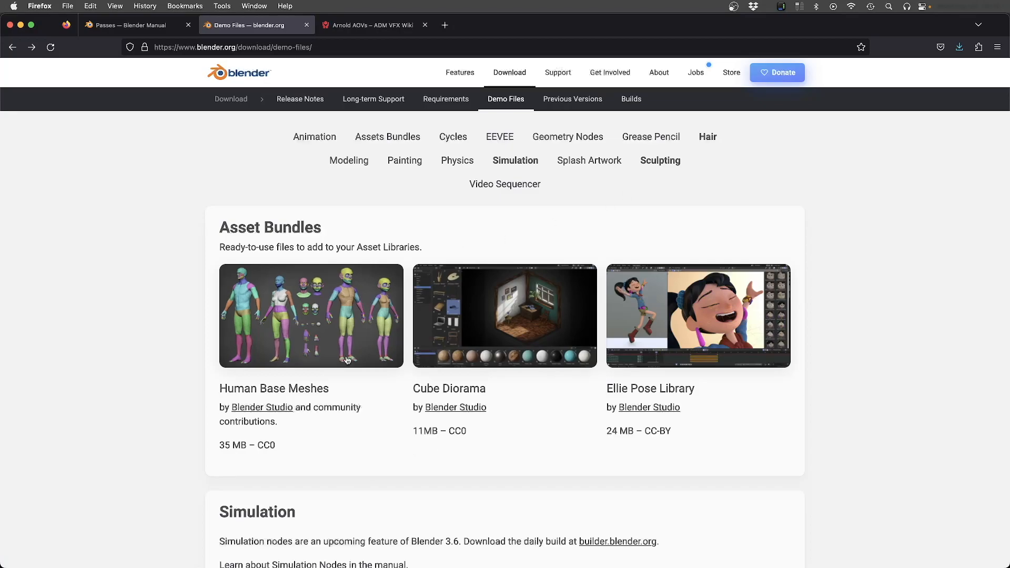
{"action": "scroll", "coordinate": [371, 328], "scroll_direction": "down", "scroll_amount": 3}
{"action": "scroll", "coordinate": [372, 328], "scroll_direction": "down", "scroll_amount": 1}
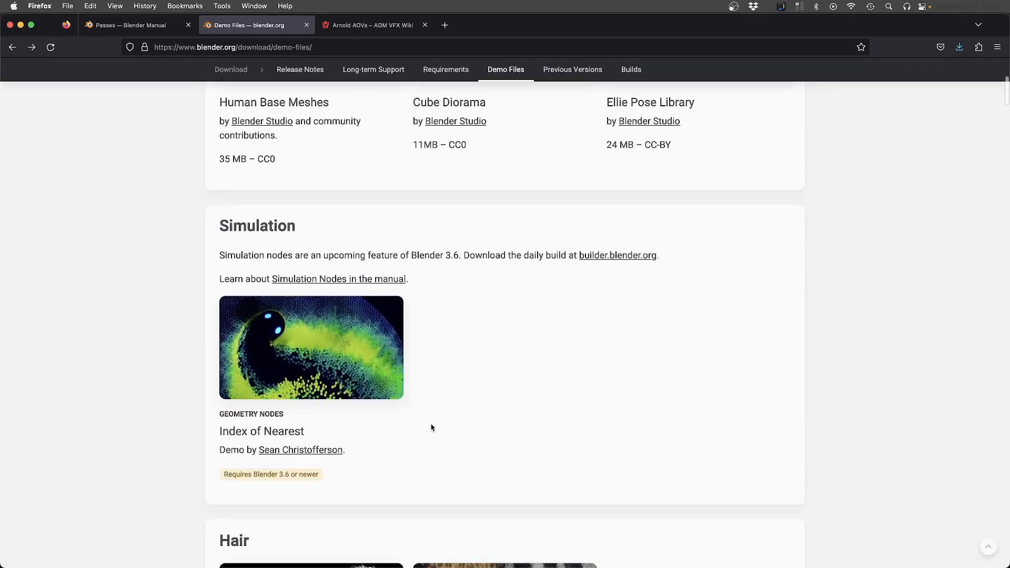
{"action": "scroll", "coordinate": [424, 417], "scroll_direction": "up", "scroll_amount": 4}
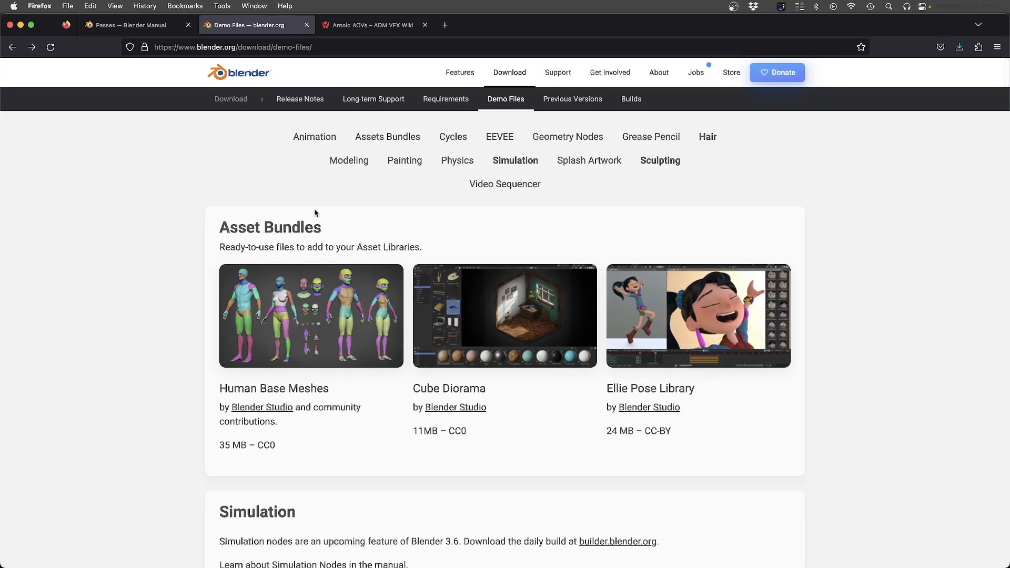
Examine the Cycles pass-combining diagram on the Blender Manual's Passes page
{"action": "left_click", "coordinate": [120, 26]}
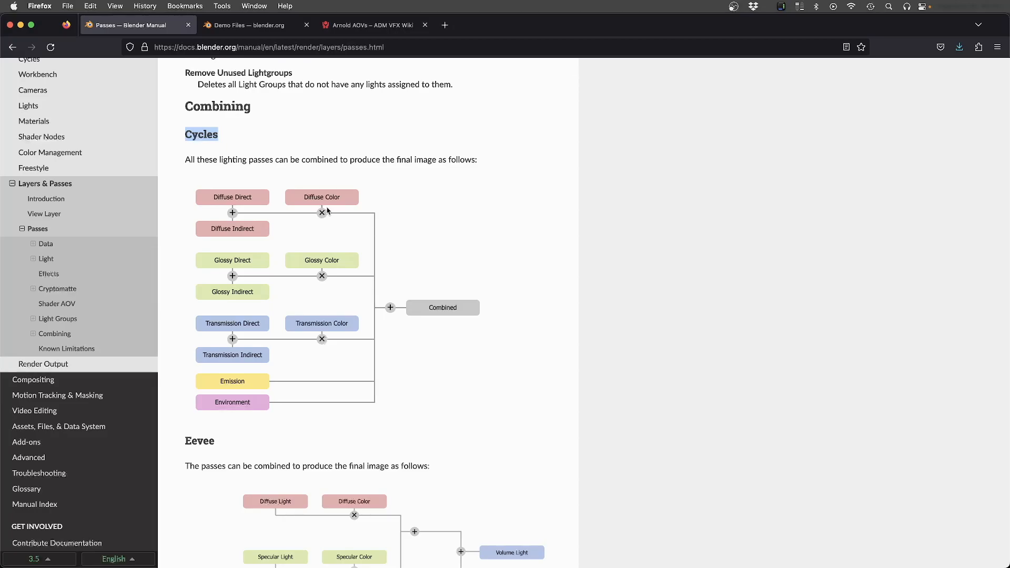
{"action": "left_click_drag", "start_coordinate": [193, 172], "coordinate": [427, 333]}
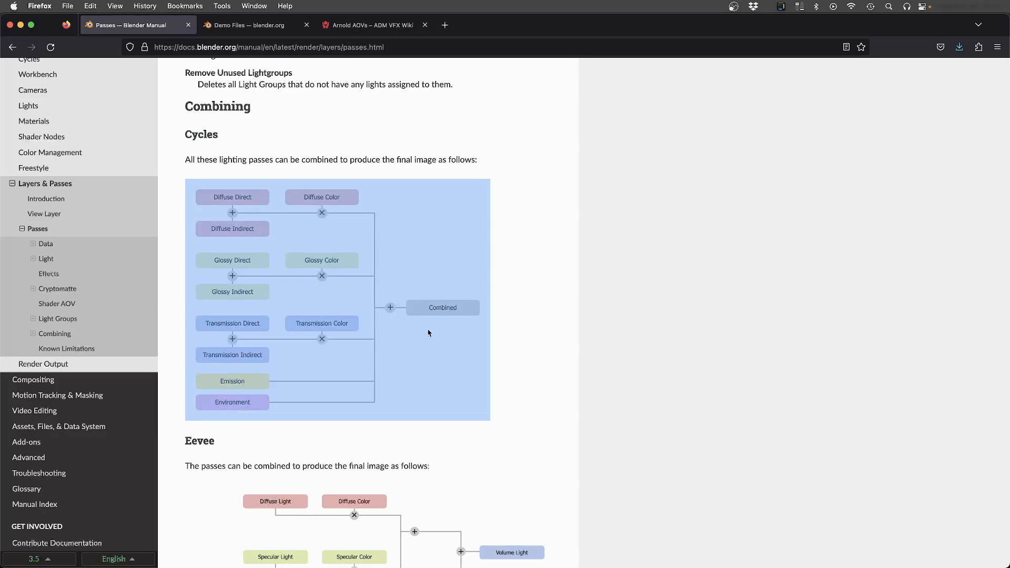
{"action": "left_click", "coordinate": [531, 383]}
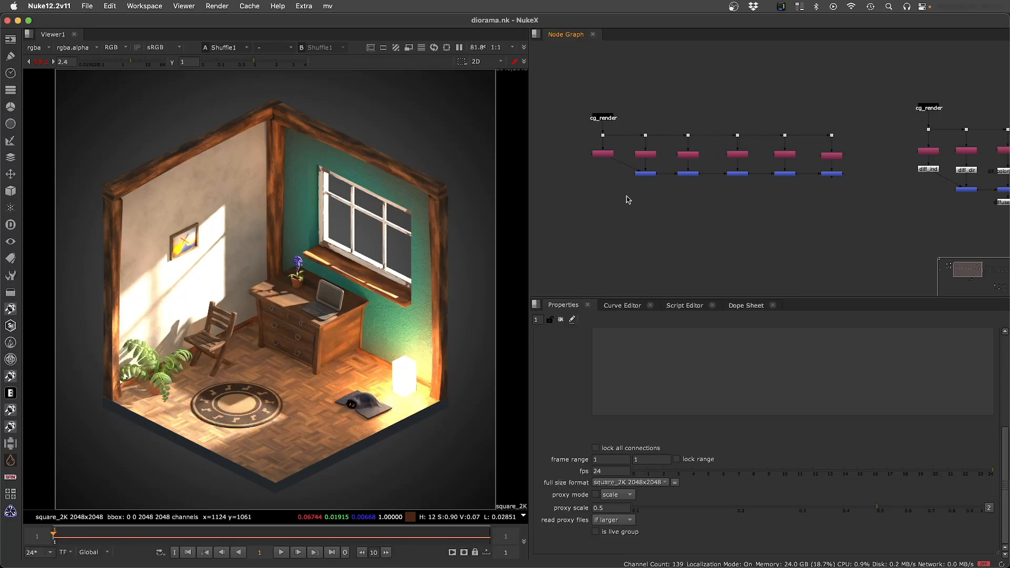
View the cg_render node and the Light_Bounce, Light_external and Light_internal shuffles one after another in the viewer
{"action": "scroll", "coordinate": [554, 138], "scroll_direction": "up", "scroll_amount": 3}
{"action": "left_click", "coordinate": [653, 105]}
{"action": "key", "text": "1"}
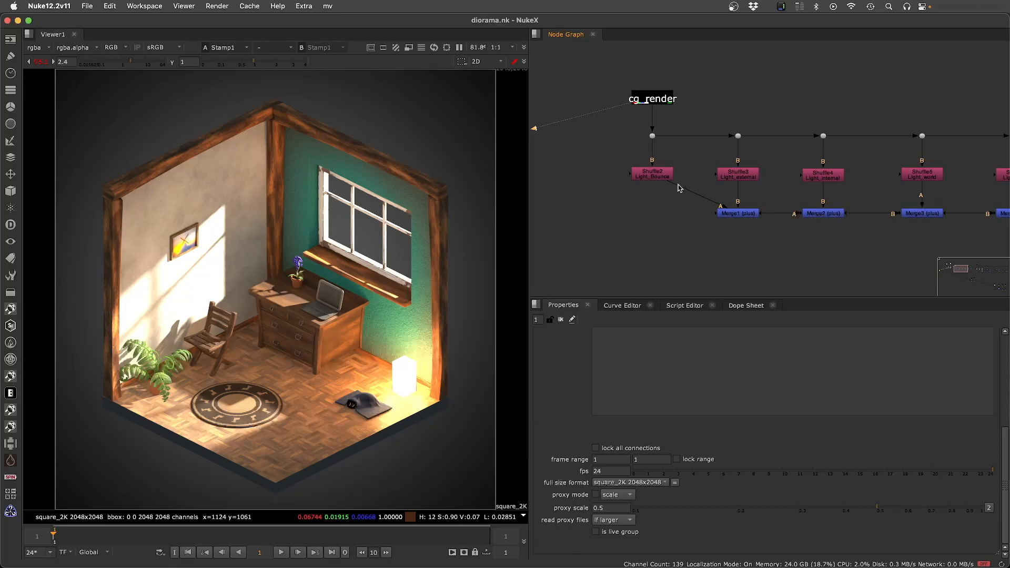
{"action": "left_click", "coordinate": [654, 175]}
{"action": "key", "text": "1"}
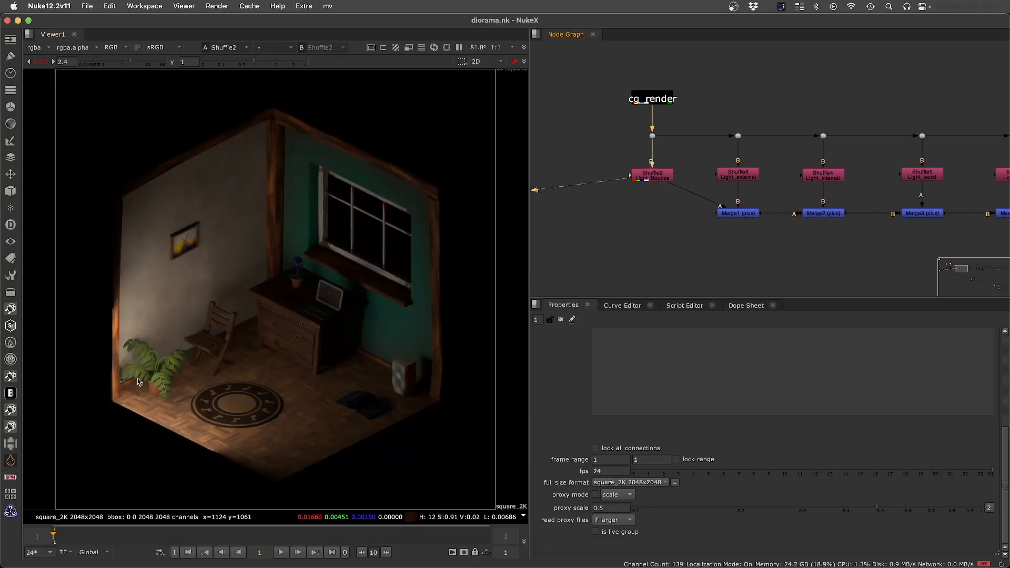
{"action": "left_click", "coordinate": [731, 177]}
{"action": "key", "text": "1"}
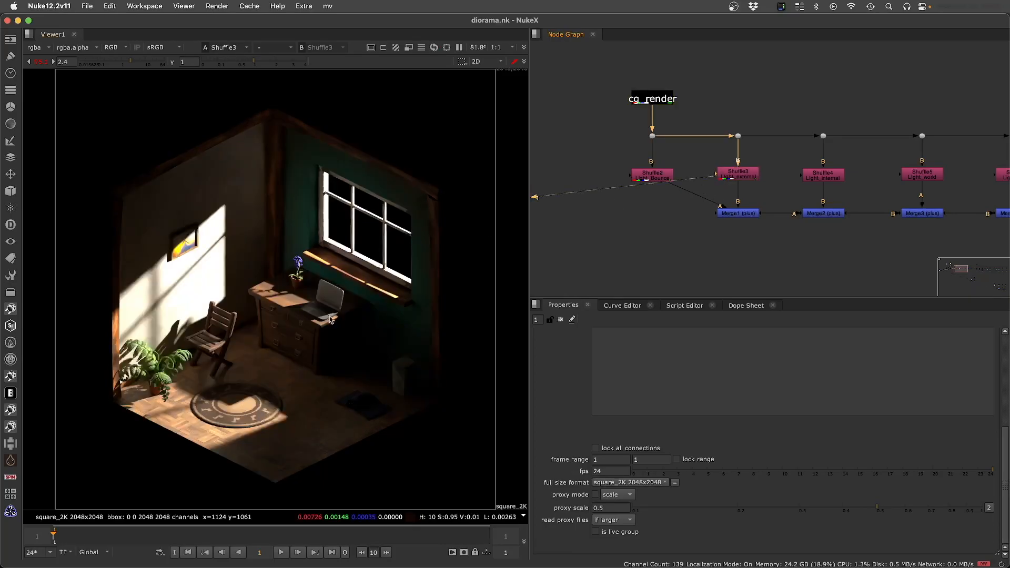
{"action": "left_click", "coordinate": [828, 176]}
{"action": "key", "text": "1"}
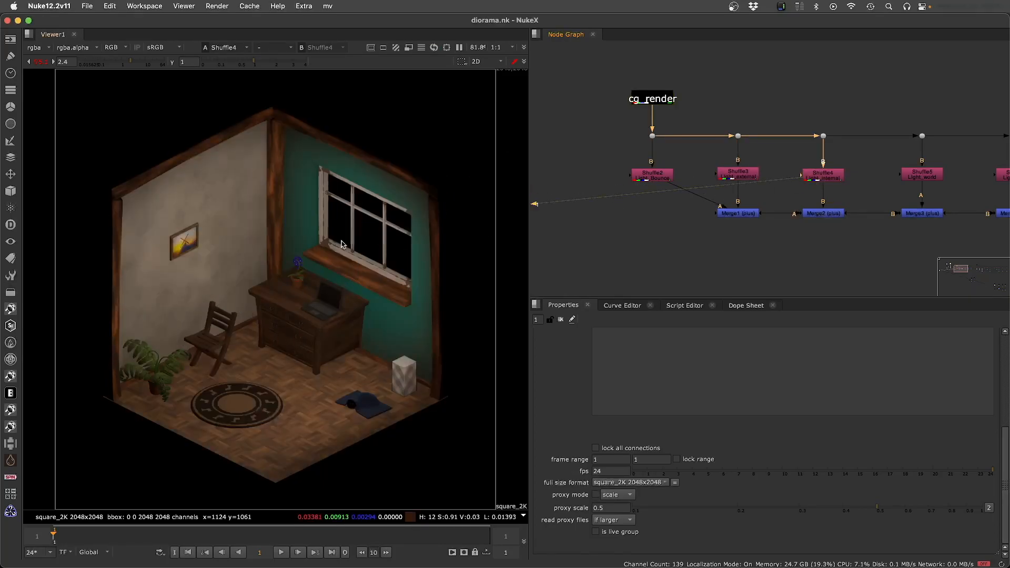
View the Light_world, Light_lamp and ViewLayer_Emit shuffles one after another in the viewer
{"action": "middle_click_drag", "start_coordinate": [785, 256], "coordinate": [563, 260]}
{"action": "left_click", "coordinate": [704, 178]}
{"action": "key", "text": "1"}
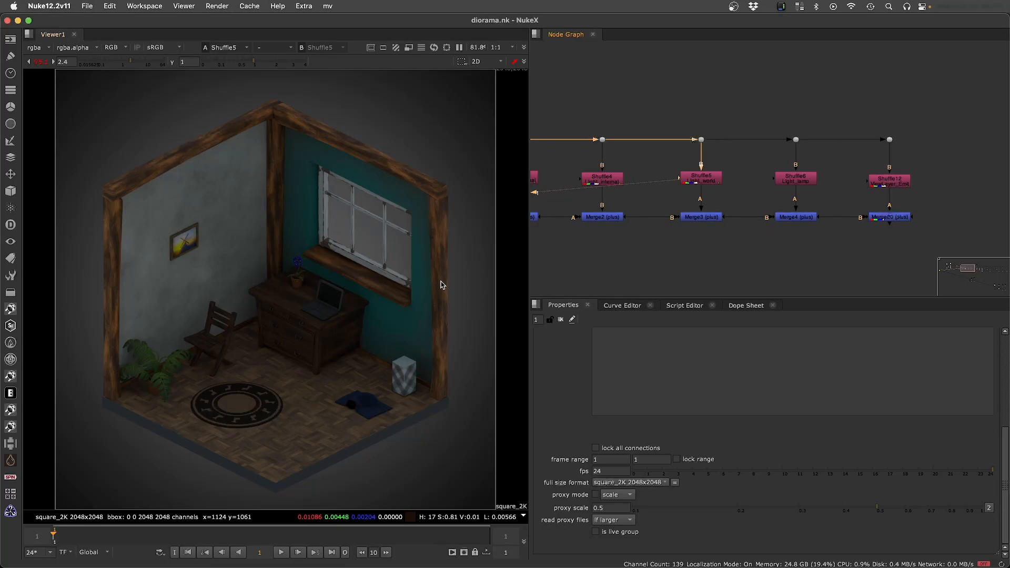
{"action": "left_click", "coordinate": [745, 179]}
{"action": "left_click", "coordinate": [794, 180]}
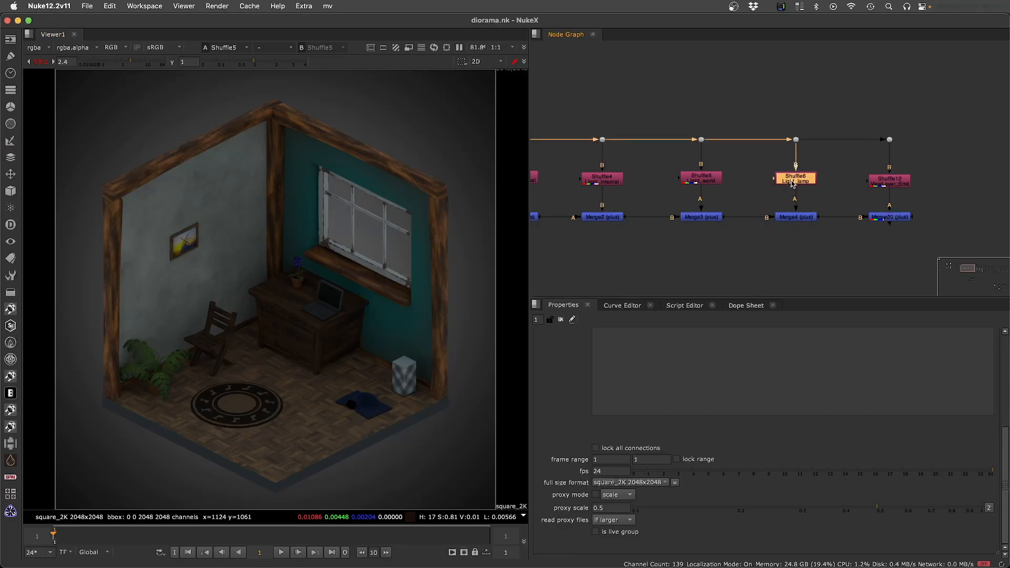
{"action": "key", "text": "1"}
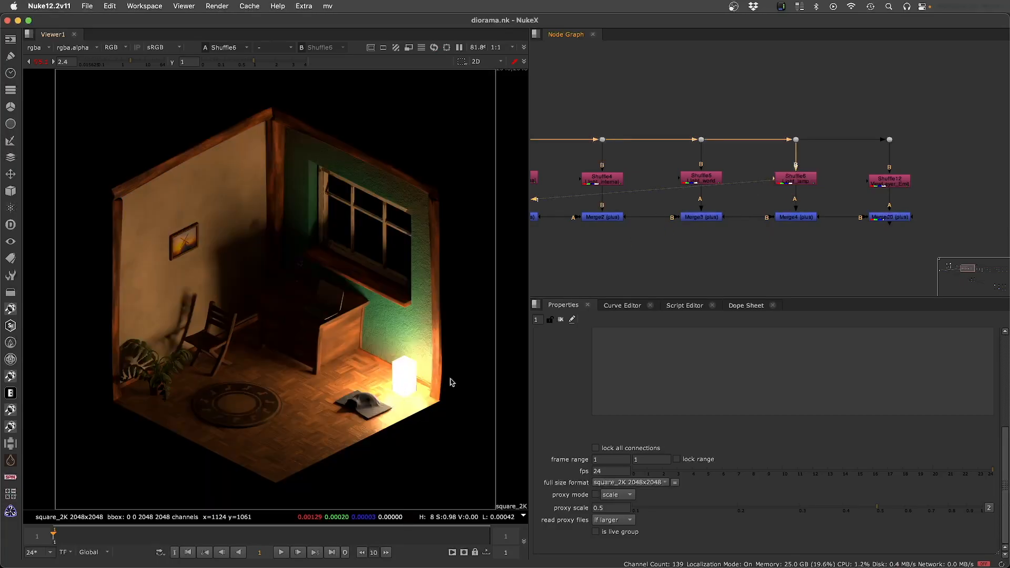
{"action": "left_click", "coordinate": [885, 182]}
{"action": "key", "text": "1"}
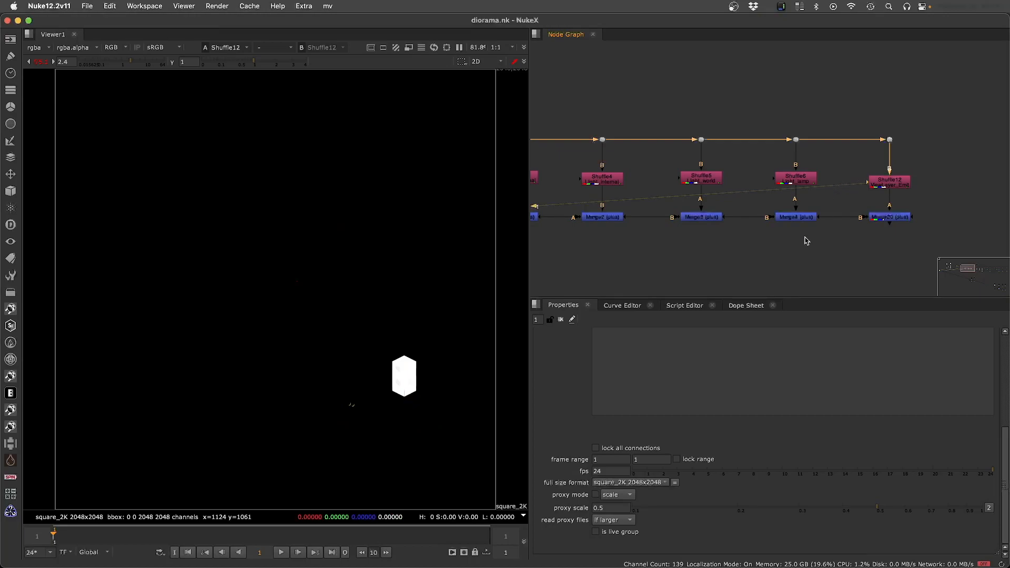
{"action": "left_click", "coordinate": [827, 258]}
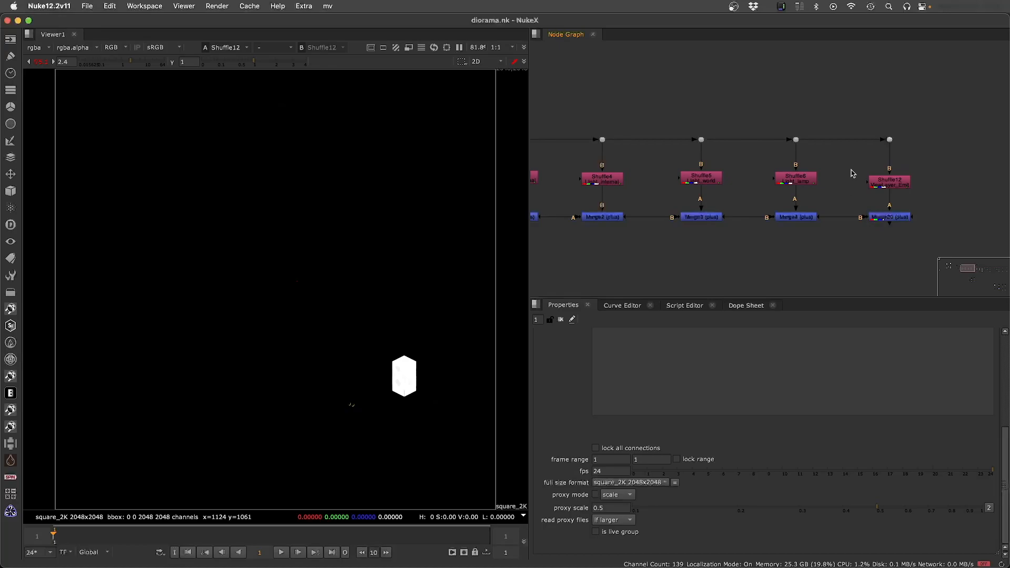
Show the original cg_render in the viewer and examine the chain of plus merges that combines the light groups
{"action": "scroll", "coordinate": [684, 119], "scroll_direction": "down", "scroll_amount": 3}
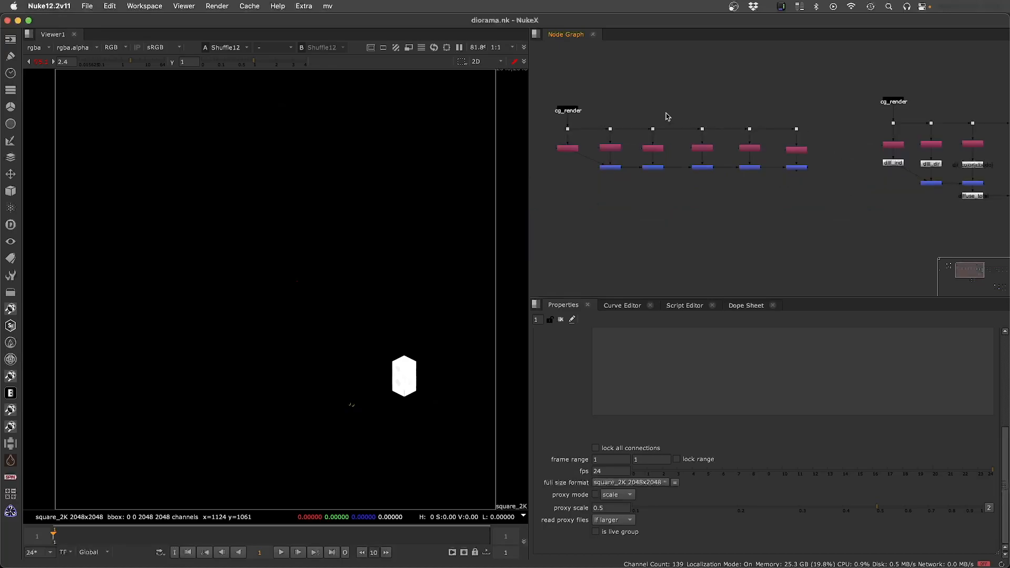
{"action": "key", "text": "1"}
{"action": "left_click_drag", "start_coordinate": [561, 105], "coordinate": [830, 167]}
{"action": "left_click", "coordinate": [599, 195]}
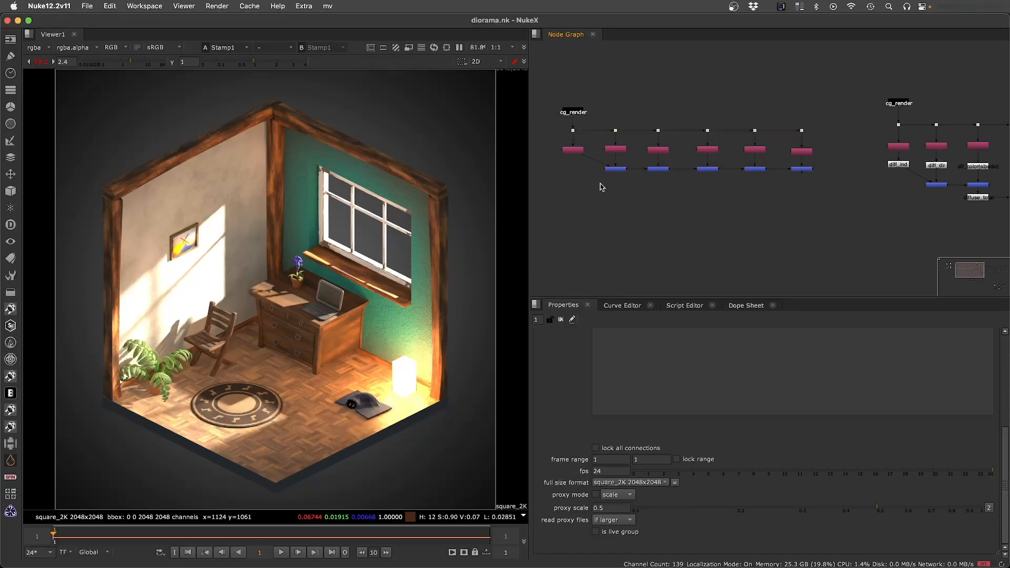
{"action": "scroll", "coordinate": [601, 165], "scroll_direction": "up", "scroll_amount": 5}
{"action": "scroll", "coordinate": [842, 226], "scroll_direction": "down", "scroll_amount": 5}
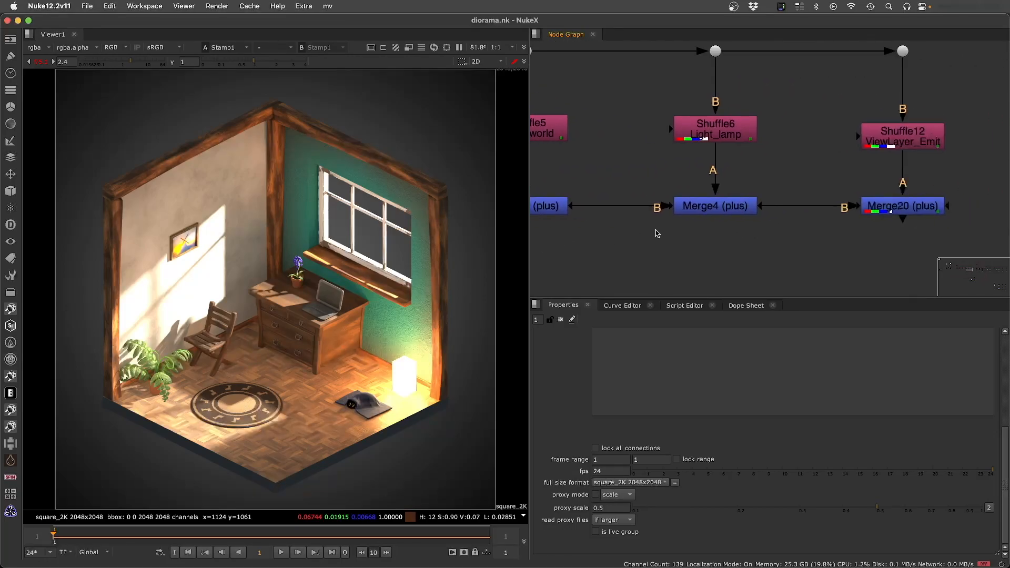
{"action": "scroll", "coordinate": [832, 242], "scroll_direction": "down", "scroll_amount": 1}
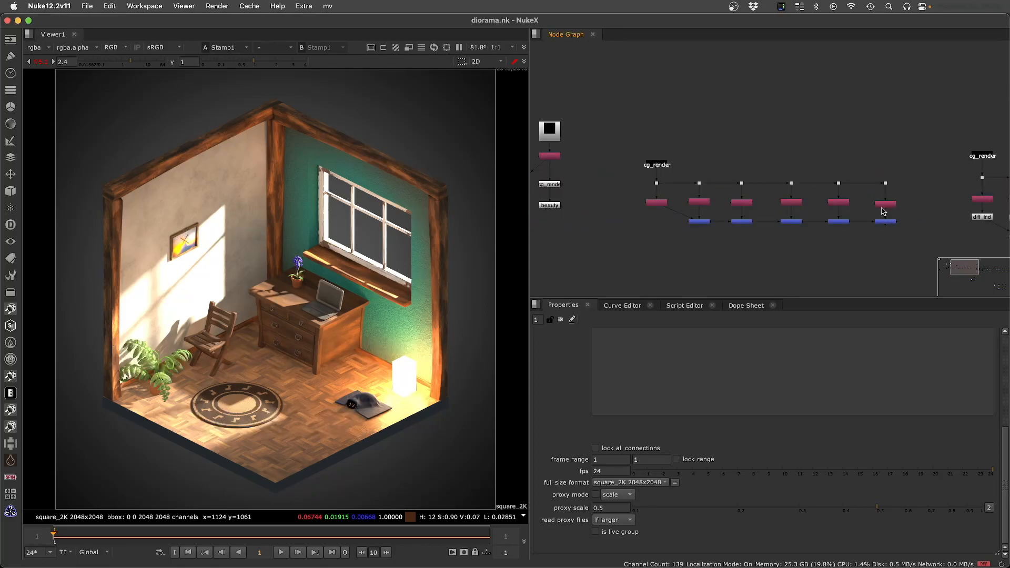
View the ViewLayer_Emit shuffle, followed by the Merge4 result that excludes the emission pass
{"action": "scroll", "coordinate": [886, 208], "scroll_direction": "up", "scroll_amount": 5}
{"action": "left_click_drag", "start_coordinate": [885, 203], "coordinate": [886, 198]}
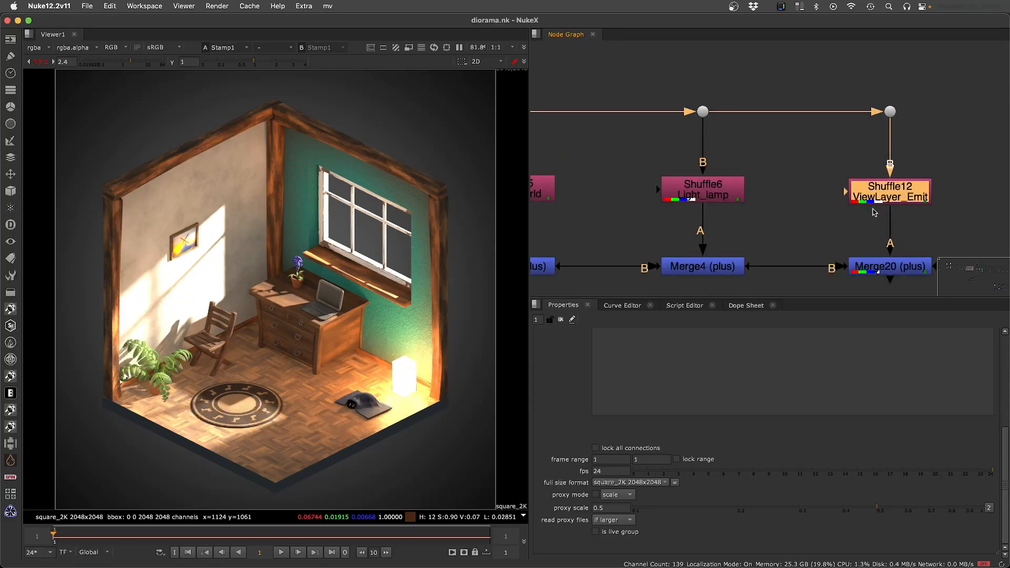
{"action": "key", "text": "1"}
{"action": "scroll", "coordinate": [868, 195], "scroll_direction": "down", "scroll_amount": 5}
{"action": "left_click", "coordinate": [858, 215]}
{"action": "left_click", "coordinate": [769, 215]}
{"action": "key", "text": "1"}
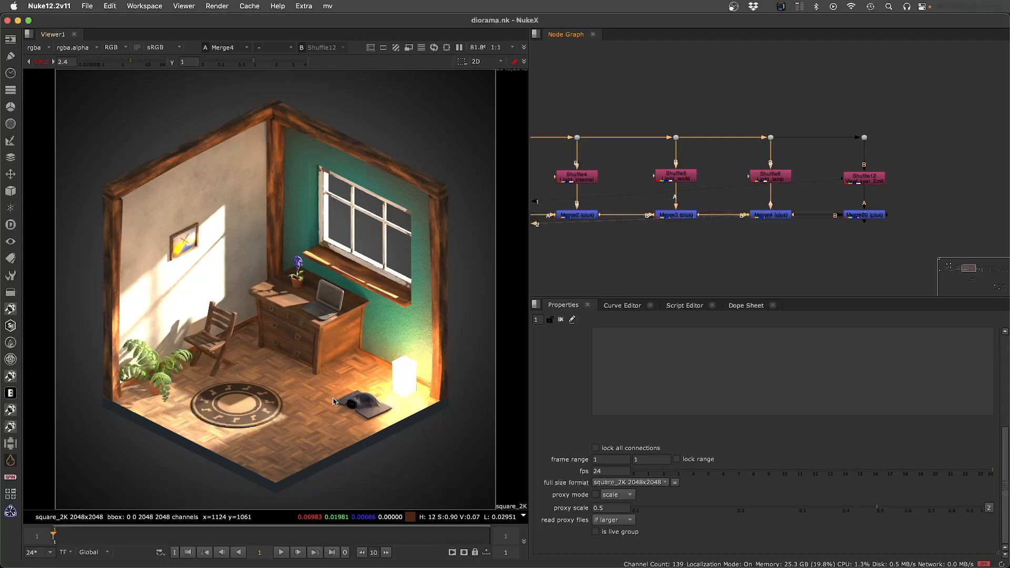
Compare the original cg_render with the Merge4 and Merge20 results in the viewer
{"action": "middle_click_drag", "start_coordinate": [724, 243], "coordinate": [774, 232]}
{"action": "scroll", "coordinate": [900, 195], "scroll_direction": "down", "scroll_amount": 5}
{"action": "left_click_drag", "start_coordinate": [651, 124], "coordinate": [713, 153]}
{"action": "key", "text": "1"}
{"action": "left_click", "coordinate": [700, 165]}
{"action": "left_click", "coordinate": [859, 197]}
{"action": "key", "text": "1"}
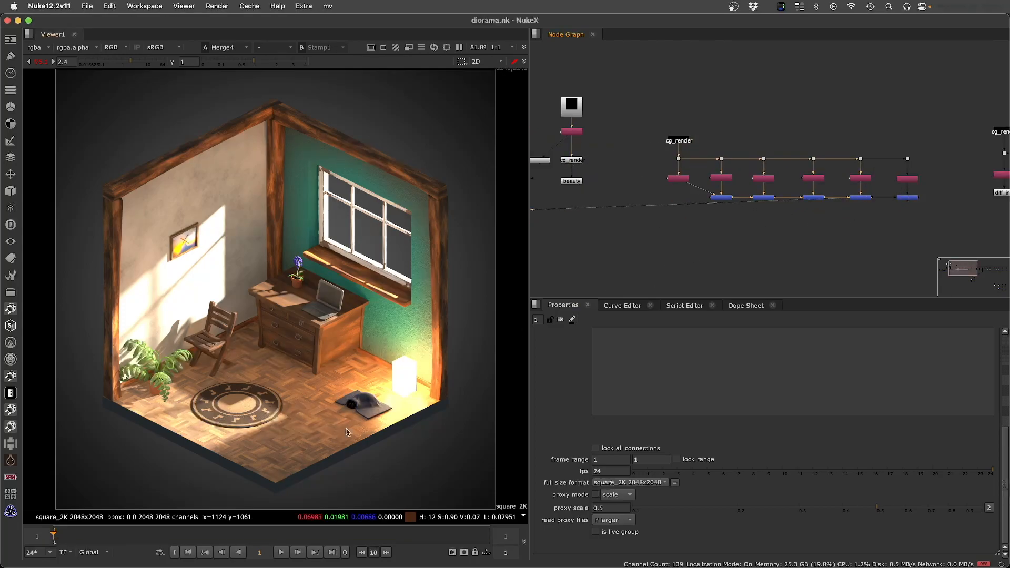
{"action": "left_click", "coordinate": [907, 197]}
{"action": "key", "text": "1"}
{"action": "scroll", "coordinate": [678, 222], "scroll_direction": "up", "scroll_amount": 5}
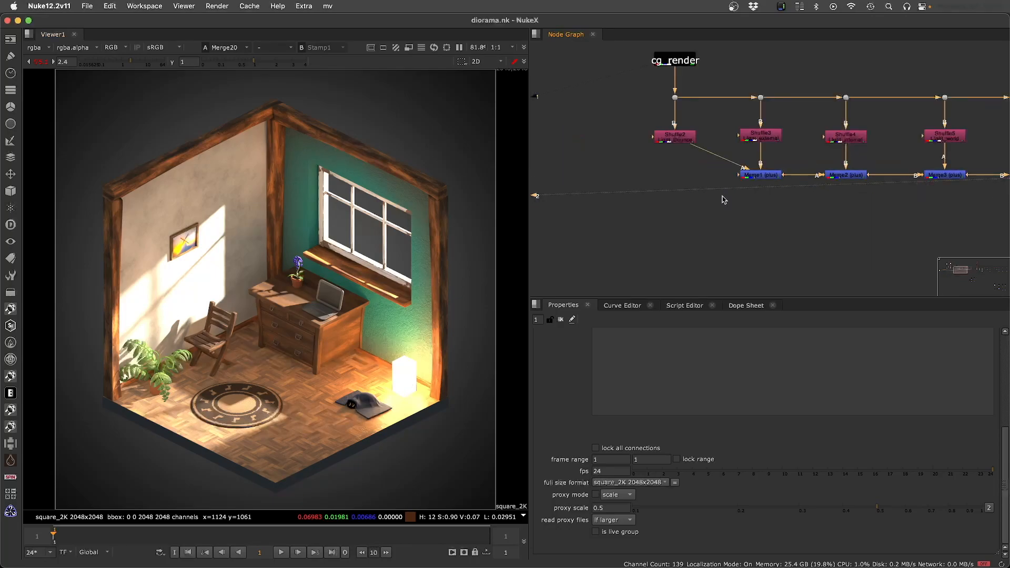
Toggle the Merge3 node under the Light_world shuffle and leave it disabled
{"action": "middle_click_drag", "start_coordinate": [839, 163], "coordinate": [718, 197]}
{"action": "left_click", "coordinate": [717, 209]}
{"action": "left_click", "coordinate": [819, 211]}
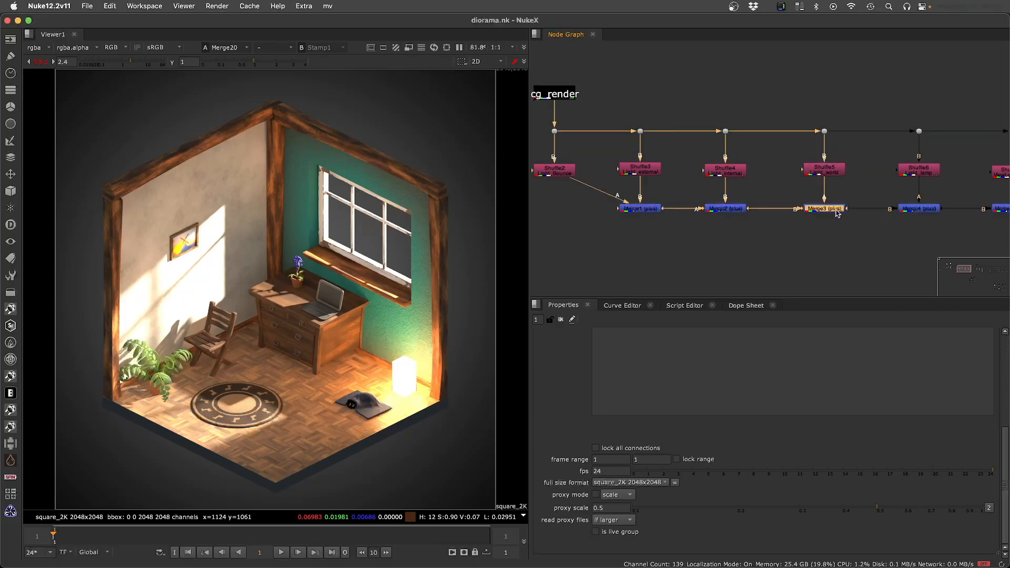
{"action": "key", "text": "d"}
{"action": "middle_click_drag", "start_coordinate": [899, 222], "coordinate": [793, 235]}
{"action": "left_click", "coordinate": [764, 214]}
{"action": "key", "text": "d"}
{"action": "key", "text": "d"}
View the Light_lamp and Light_external shuffles on their own, and finish with the Merge20 result in the viewer
{"action": "left_click", "coordinate": [861, 177]}
{"action": "key", "text": "1"}
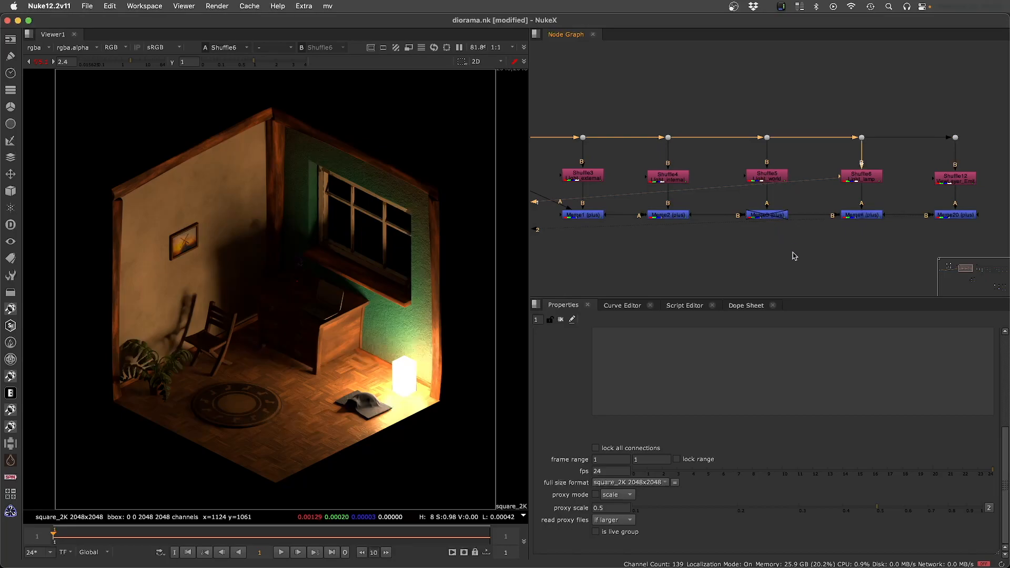
{"action": "scroll", "coordinate": [778, 253], "scroll_direction": "down", "scroll_amount": 4}
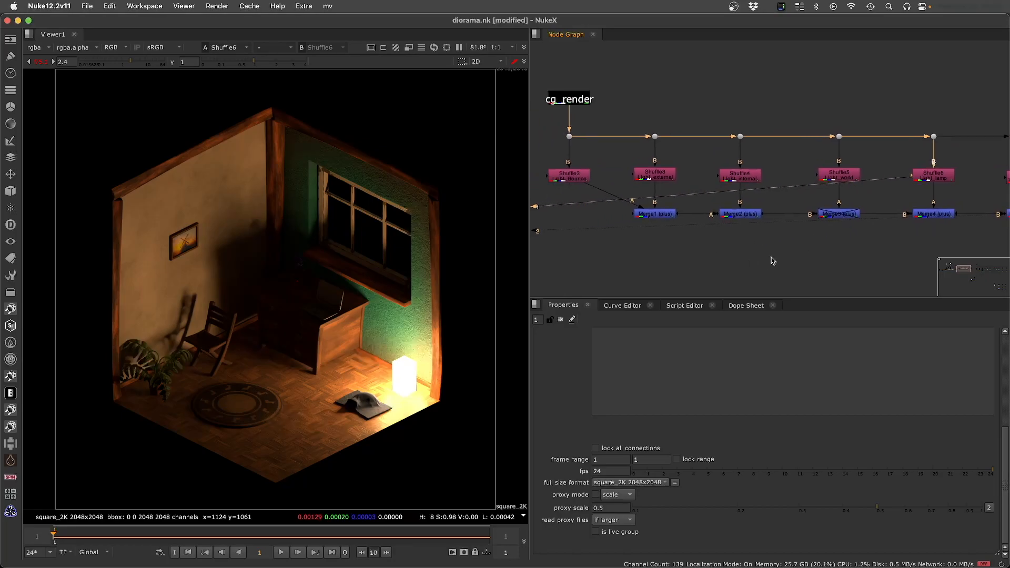
{"action": "scroll", "coordinate": [667, 217], "scroll_direction": "up", "scroll_amount": 5}
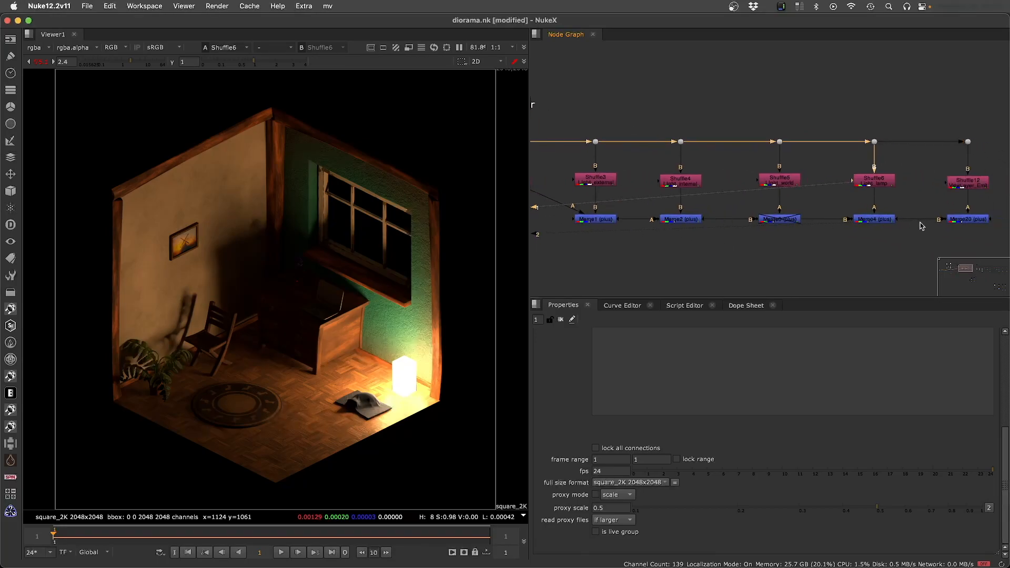
{"action": "key", "text": "2"}
{"action": "left_click", "coordinate": [584, 181], "text": "shift+super"}
{"action": "left_click", "coordinate": [682, 180], "text": "shift+super"}
{"action": "middle_click_drag", "start_coordinate": [938, 237], "coordinate": [779, 235]}
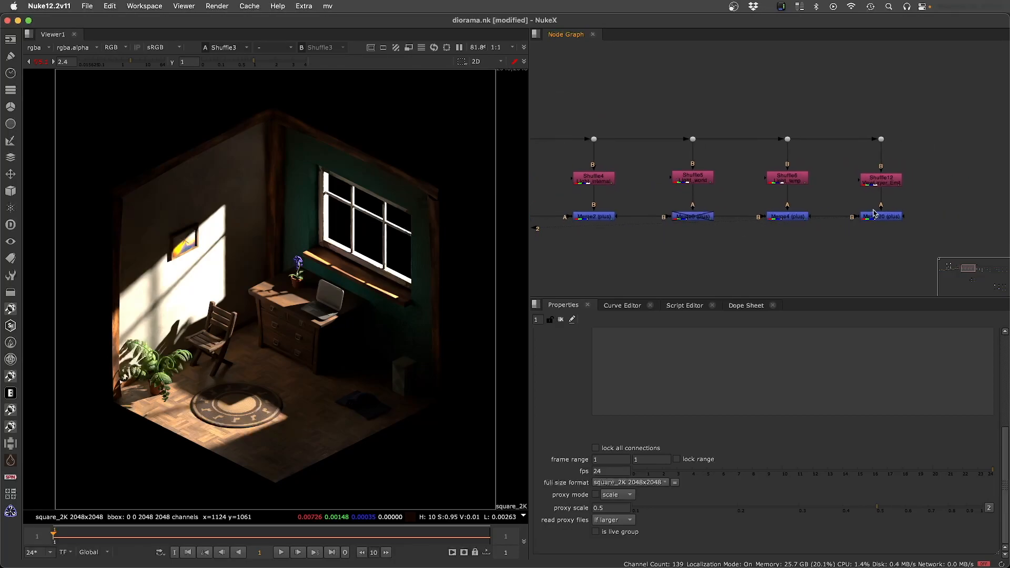
{"action": "left_click", "coordinate": [875, 213], "text": "shift+super"}
Add a Grade node below the Light_external shuffle and lower its multiply to 0.06
{"action": "middle_click_drag", "start_coordinate": [590, 203], "coordinate": [718, 203]}
{"action": "key", "text": "g"}
{"action": "left_click_drag", "start_coordinate": [756, 424], "coordinate": [668, 413]}
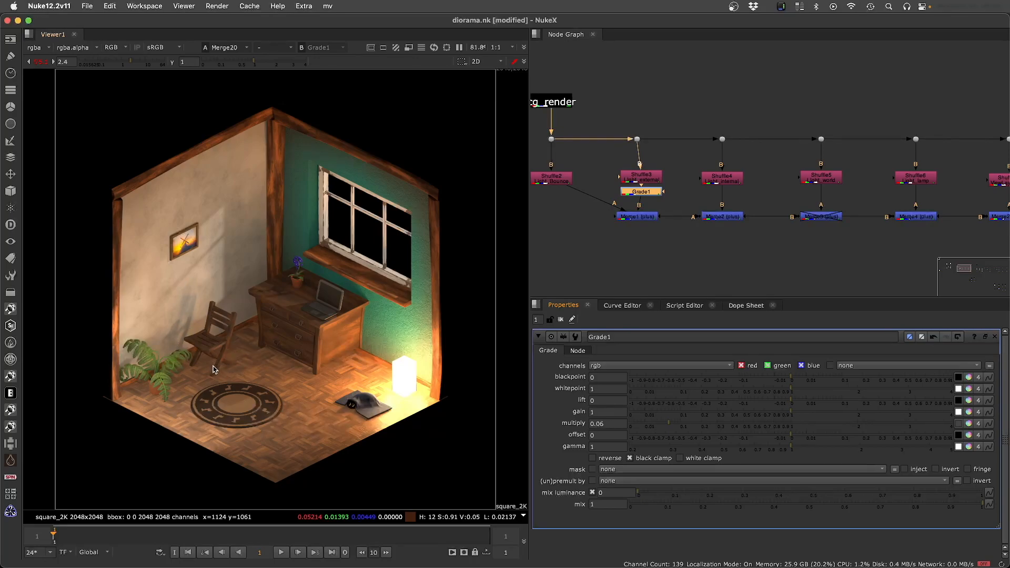
Add a Grade node below the Light_internal shuffle and lower its multiply to 0.14
{"action": "left_click", "coordinate": [722, 179]}
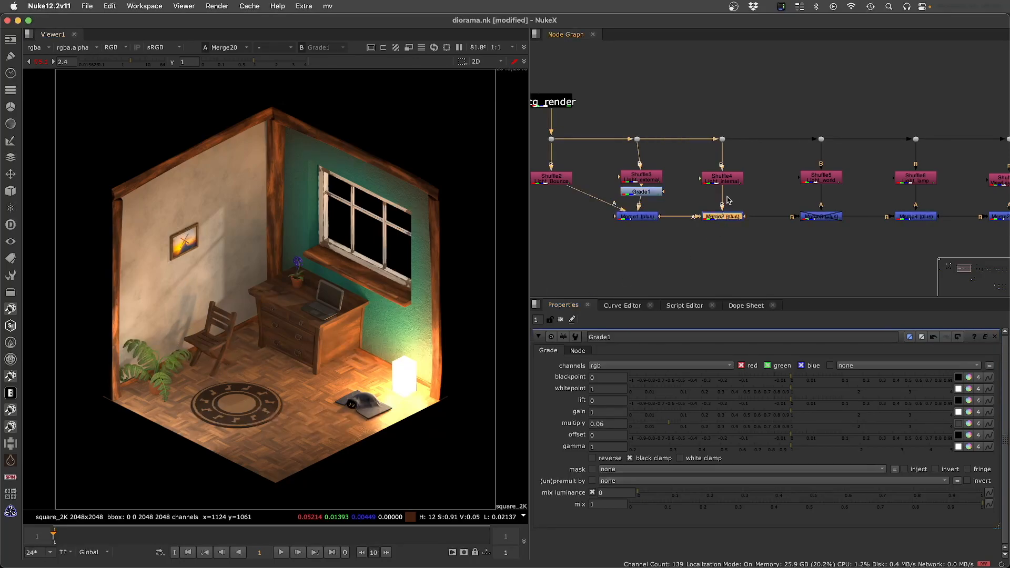
{"action": "key", "text": "g"}
{"action": "left_click_drag", "start_coordinate": [720, 430], "coordinate": [694, 424]}
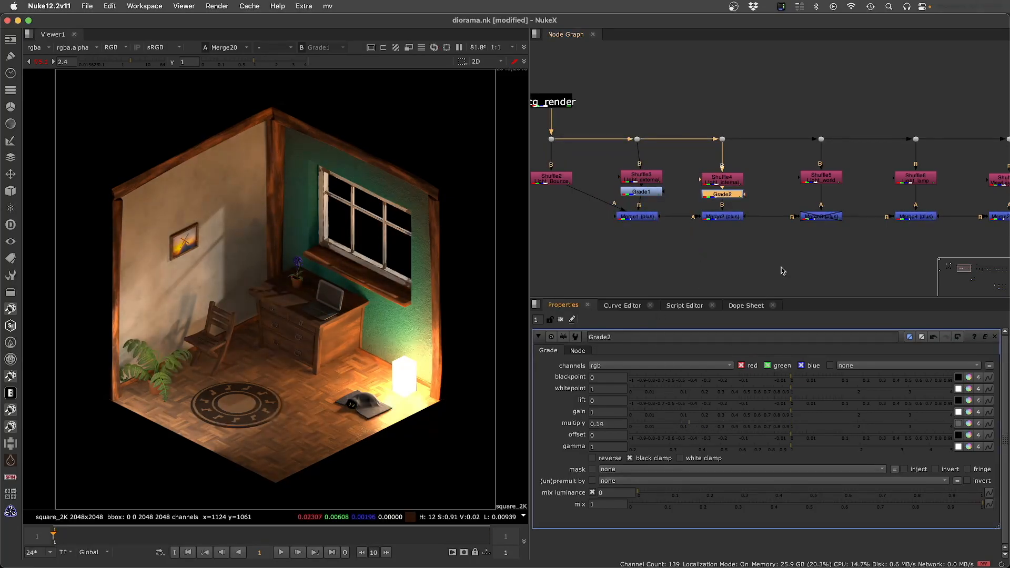
Add a Grade node below the Light_lamp shuffle and lower its multiply to 0.028
{"action": "middle_click_drag", "start_coordinate": [862, 223], "coordinate": [612, 229]}
{"action": "left_click", "coordinate": [664, 181]}
{"action": "key", "text": "g"}
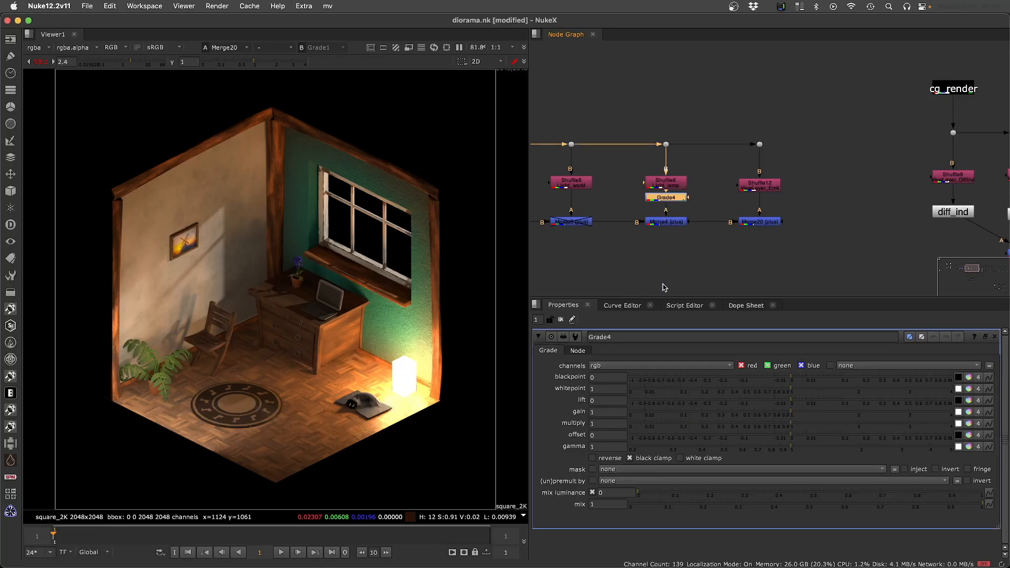
{"action": "left_click_drag", "start_coordinate": [732, 427], "coordinate": [651, 424]}
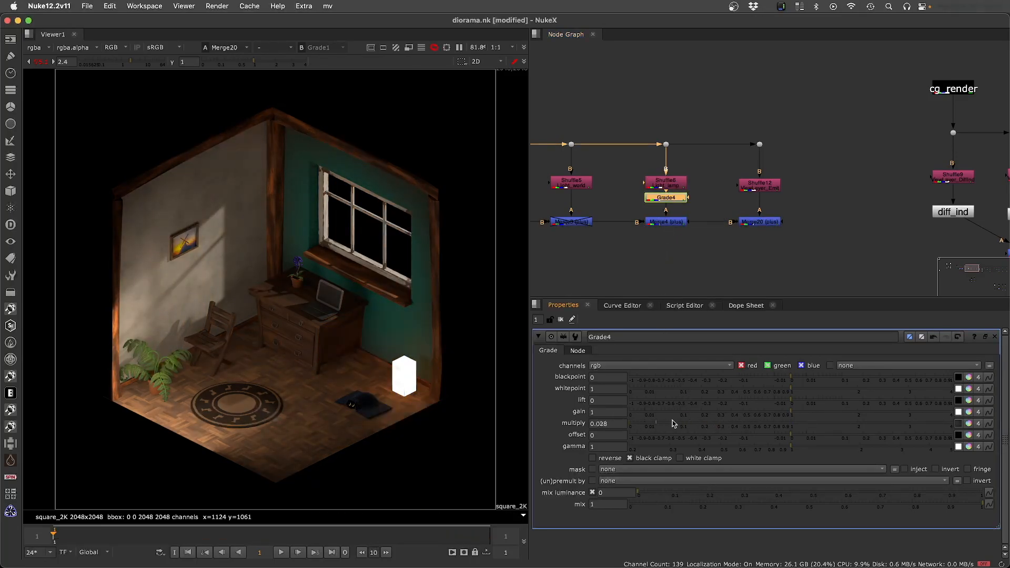
Compare the result with and without the Light_lamp grade, and set its multiply to 0.155
{"action": "left_click", "coordinate": [759, 221]}
{"action": "left_click", "coordinate": [666, 197]}
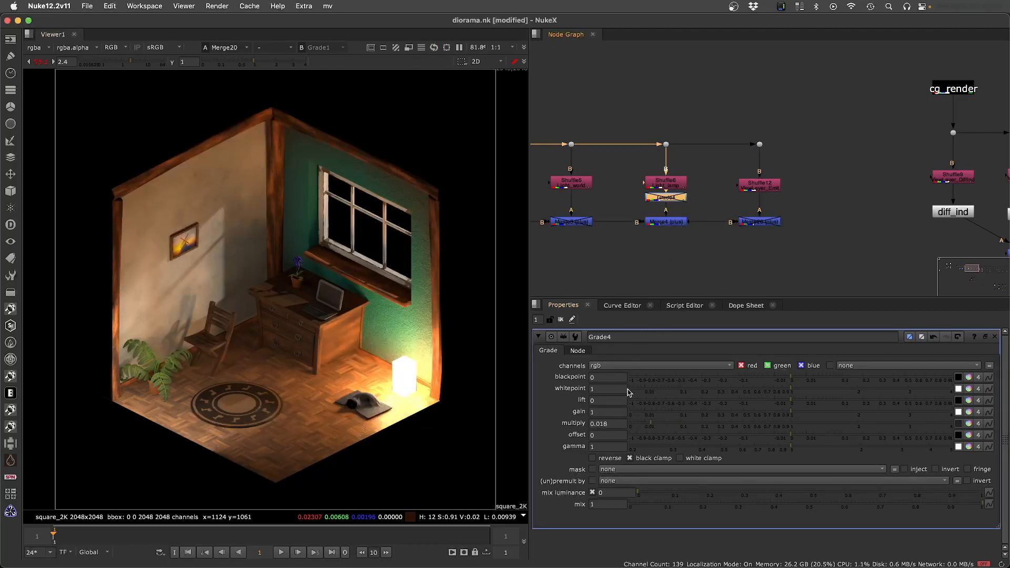
{"action": "left_click", "coordinate": [662, 425]}
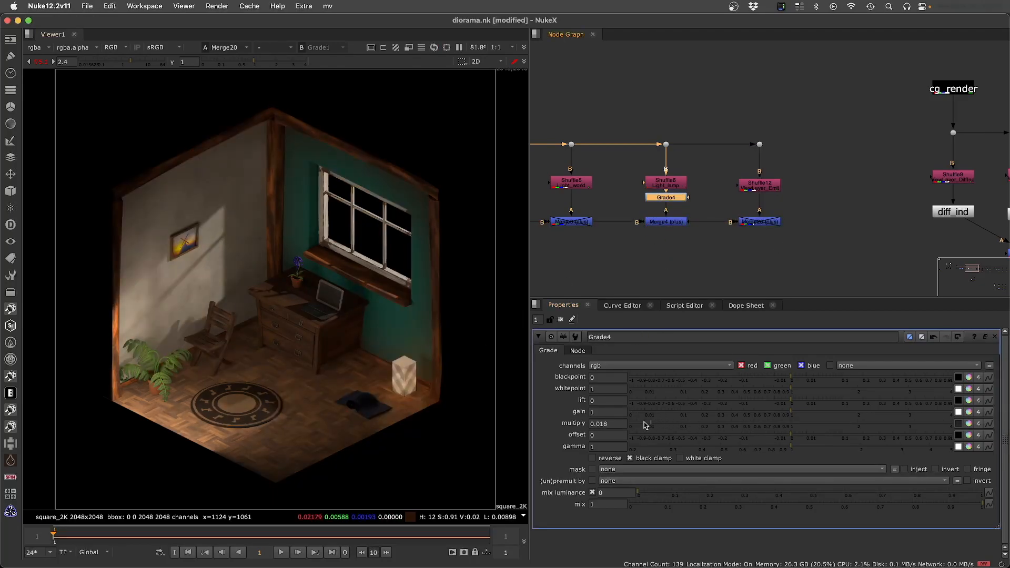
{"action": "left_click", "coordinate": [695, 425]}
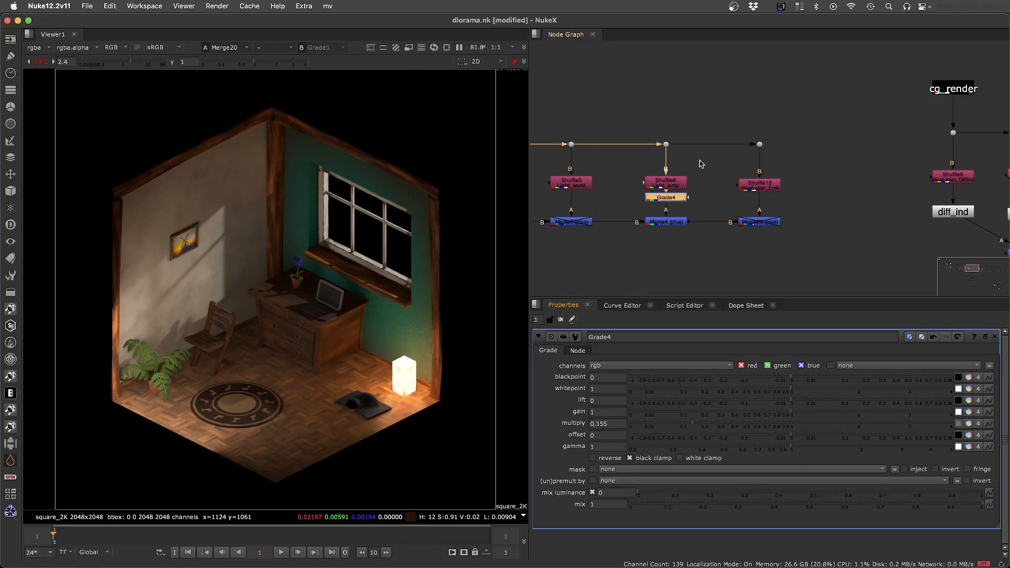
{"action": "left_click_drag", "start_coordinate": [665, 184], "coordinate": [667, 177]}
{"action": "left_click", "coordinate": [749, 284]}
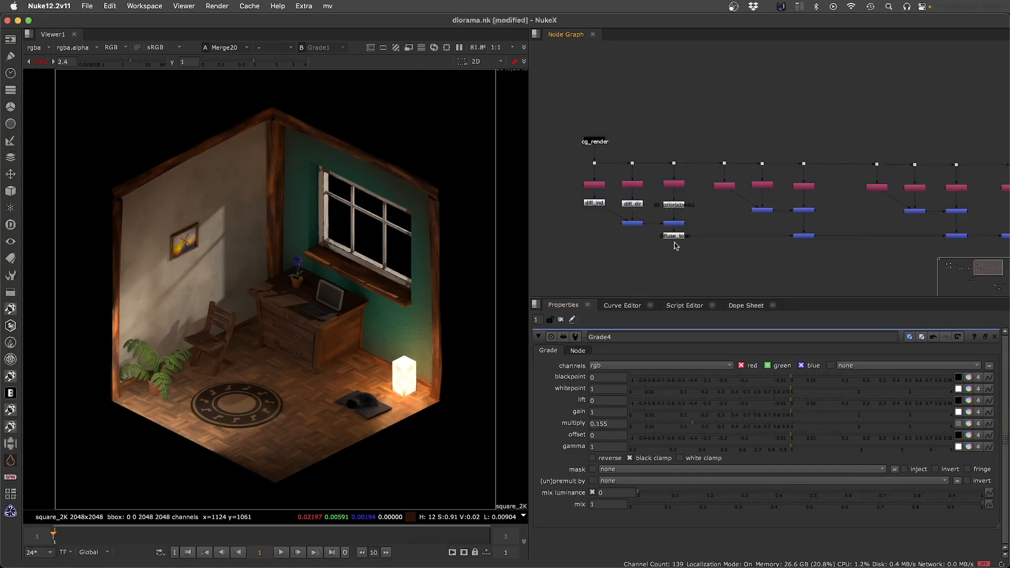
Examine the whole pass-combining node network and check it against the Cycles combining diagram in the Blender manual in Firefox, returning to Nuke
{"action": "middle_click_drag", "start_coordinate": [686, 245], "coordinate": [654, 240]}
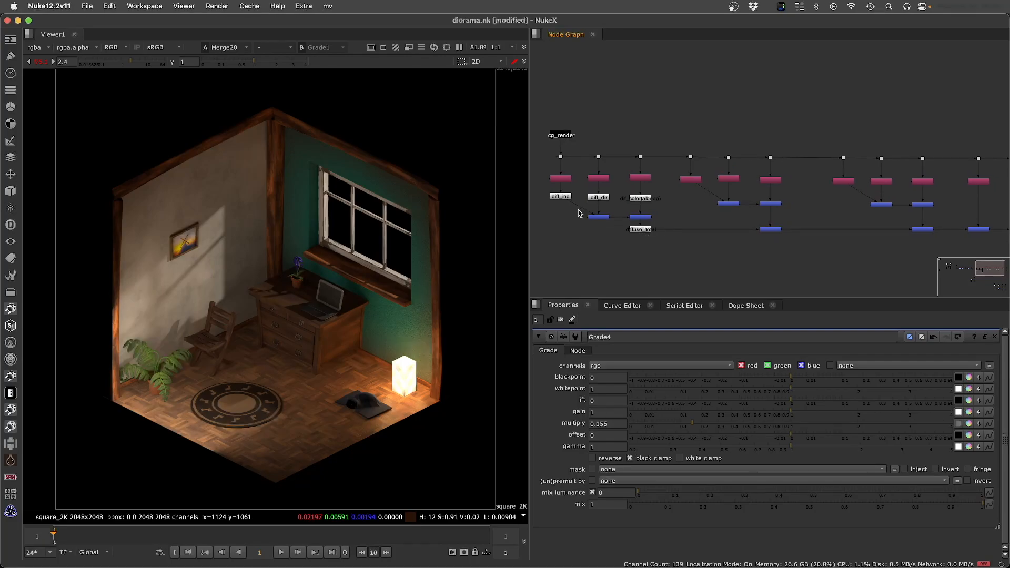
{"action": "key", "text": "space"}
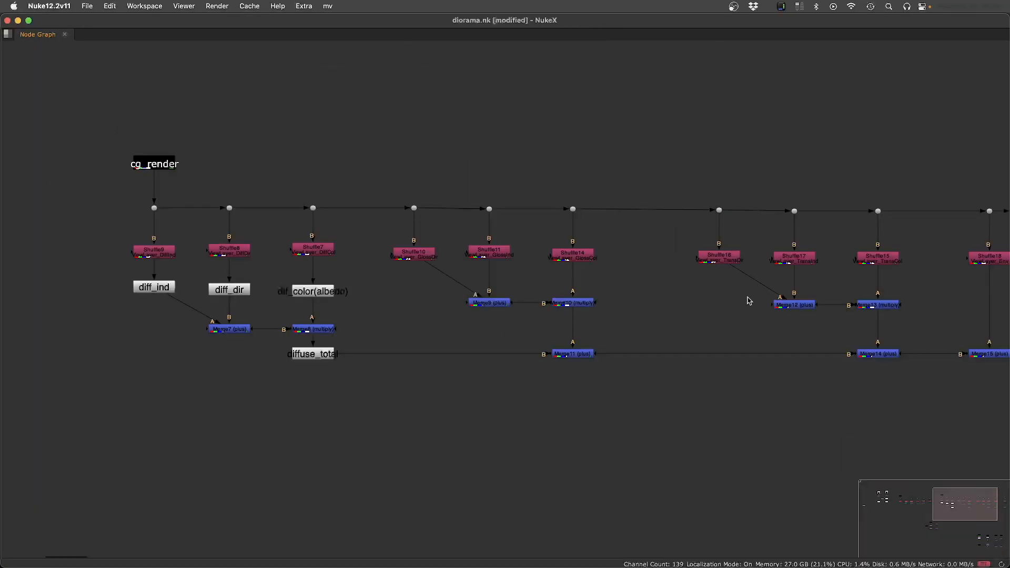
{"action": "middle_click_drag", "start_coordinate": [757, 355], "coordinate": [588, 353]}
{"action": "scroll", "coordinate": [842, 333], "scroll_direction": "down", "scroll_amount": 3}
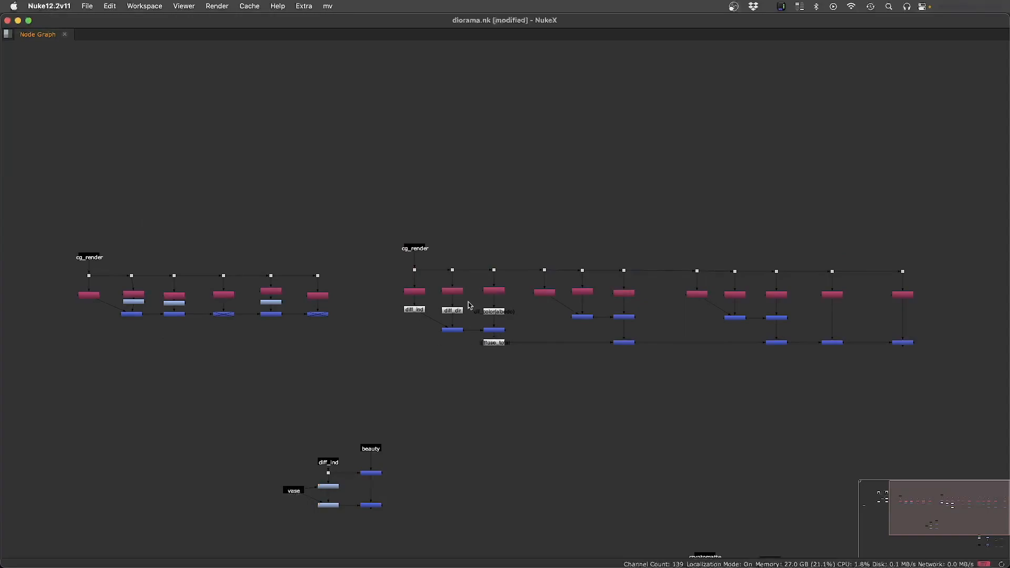
{"action": "left_click_drag", "start_coordinate": [327, 201], "coordinate": [918, 398]}
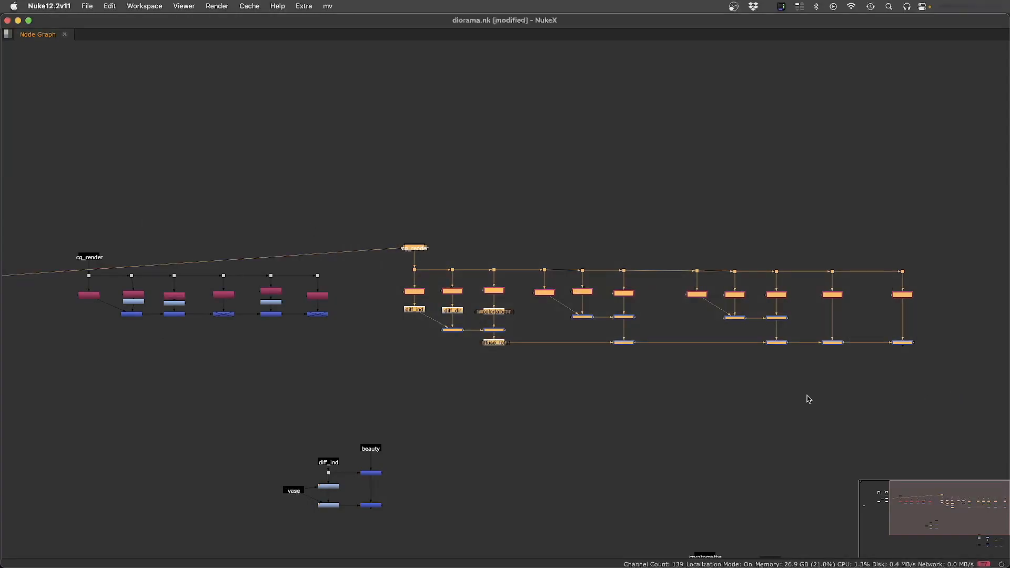
{"action": "key", "text": "super+Tab"}
{"action": "left_click", "coordinate": [119, 280]}
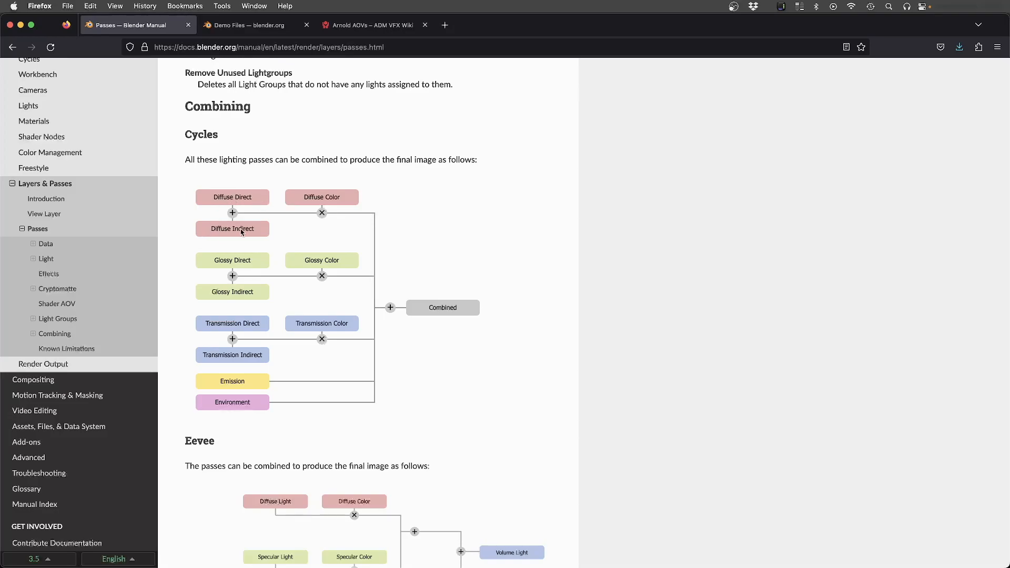
{"action": "key", "text": "super+Tab"}
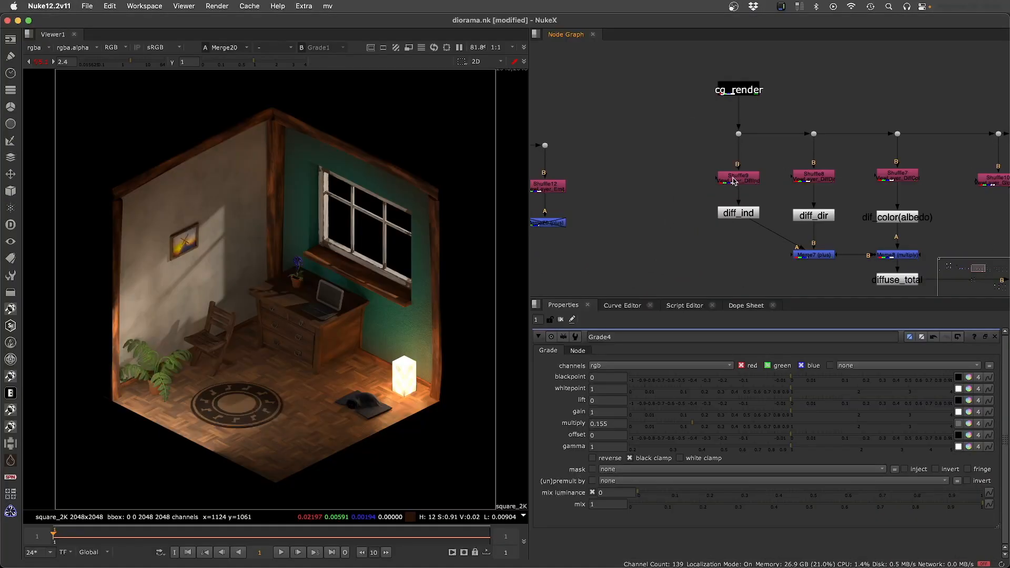
View the diffuse indirect and diffuse direct shuffles, their Merge7 sum and the diffuse color shuffle one after another
{"action": "left_click", "coordinate": [735, 181]}
{"action": "key", "text": "1"}
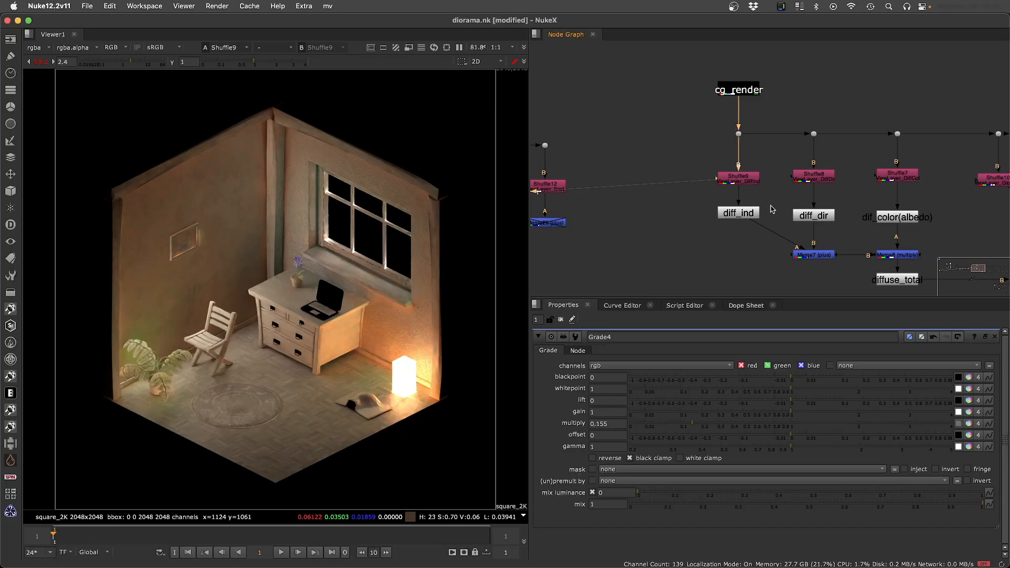
{"action": "middle_click_drag", "start_coordinate": [811, 183], "coordinate": [649, 178]}
{"action": "left_click", "coordinate": [650, 177]}
{"action": "key", "text": "1"}
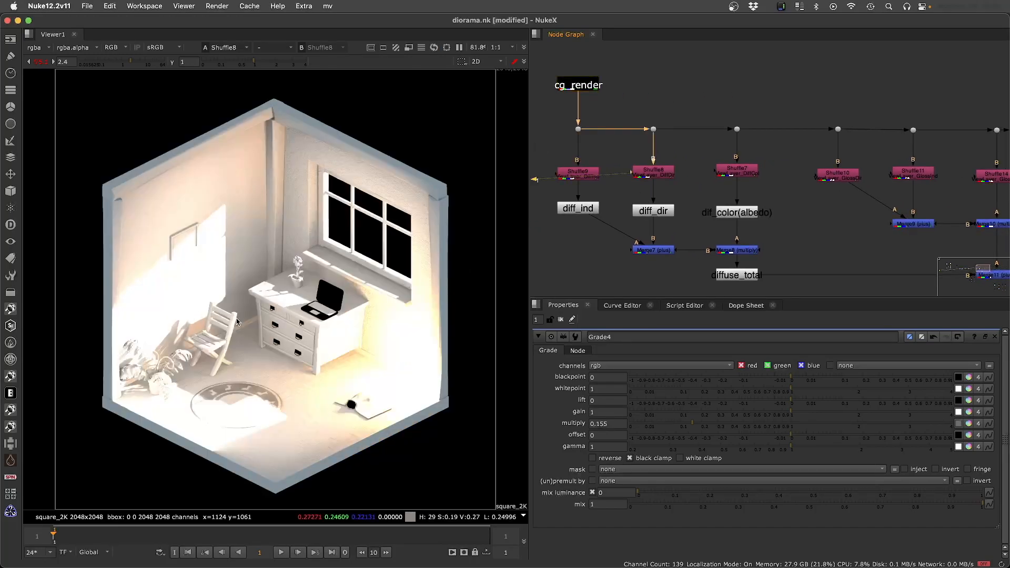
{"action": "left_click", "coordinate": [652, 252]}
{"action": "key", "text": "1"}
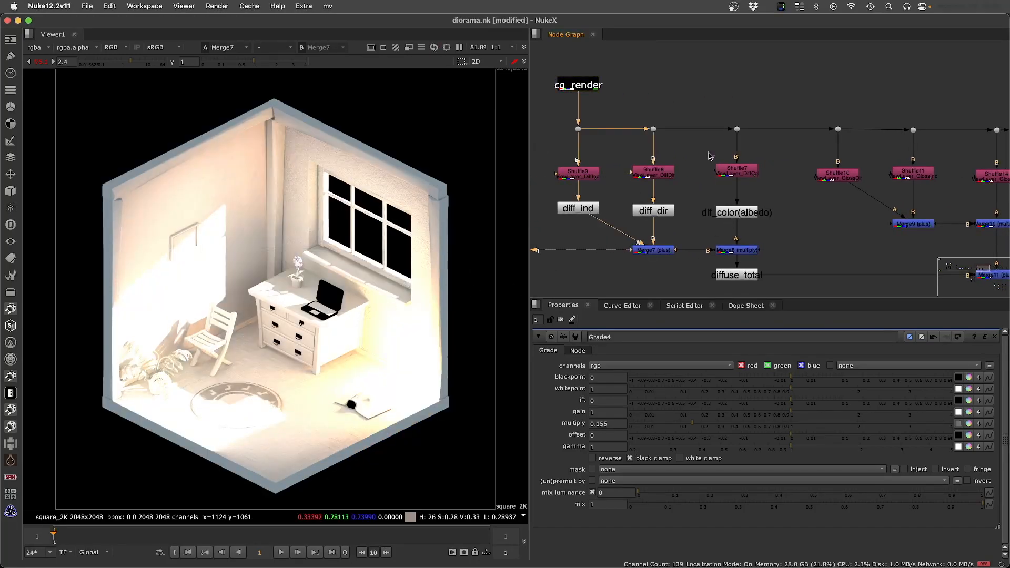
{"action": "left_click", "coordinate": [735, 173]}
{"action": "key", "text": "1"}
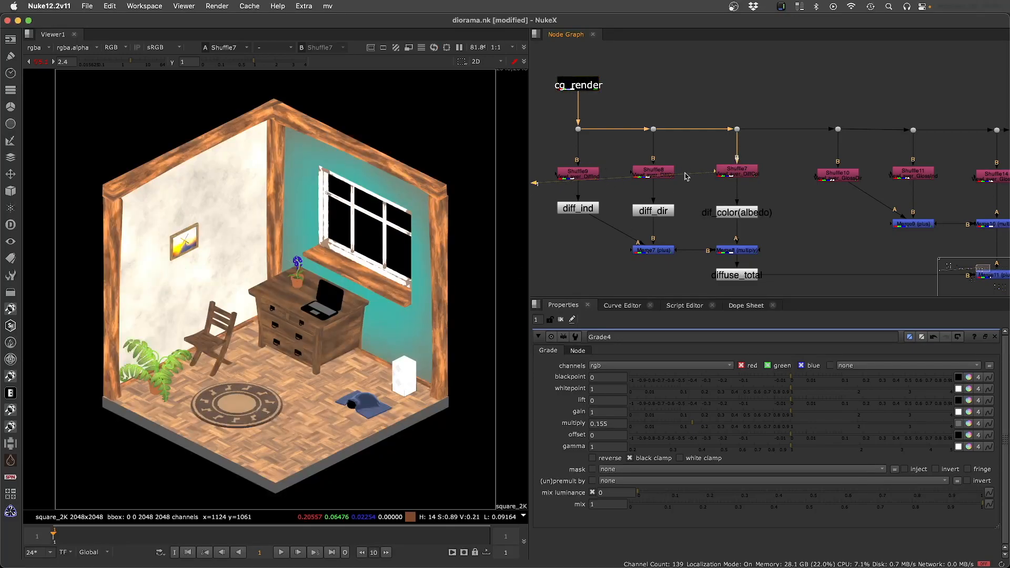
View the summed diffuse lighting in Merge7, and its multiplication with the albedo in Merge8
{"action": "scroll", "coordinate": [748, 178], "scroll_direction": "up", "scroll_amount": 3}
{"action": "scroll", "coordinate": [597, 241], "scroll_direction": "down", "scroll_amount": 3}
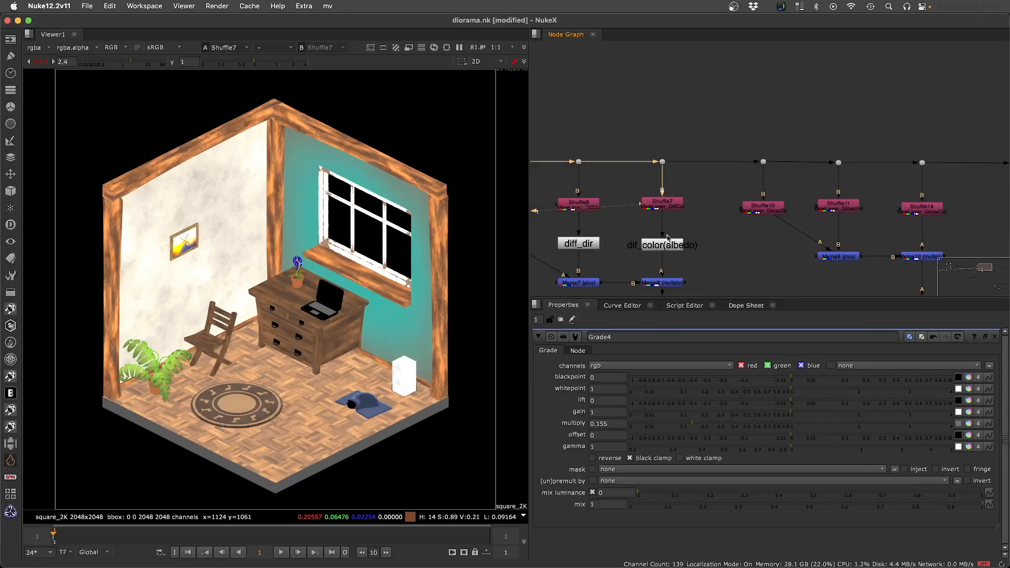
{"action": "middle_click_drag", "start_coordinate": [581, 285], "coordinate": [598, 243]}
{"action": "left_click", "coordinate": [597, 243]}
{"action": "key", "text": "1"}
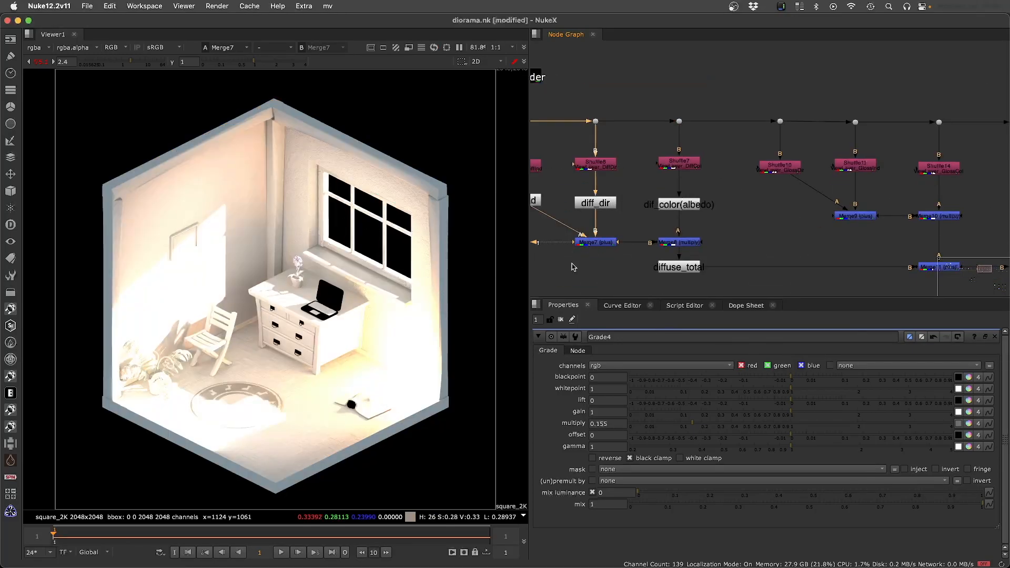
{"action": "left_click", "coordinate": [694, 243]}
{"action": "key", "text": "1"}
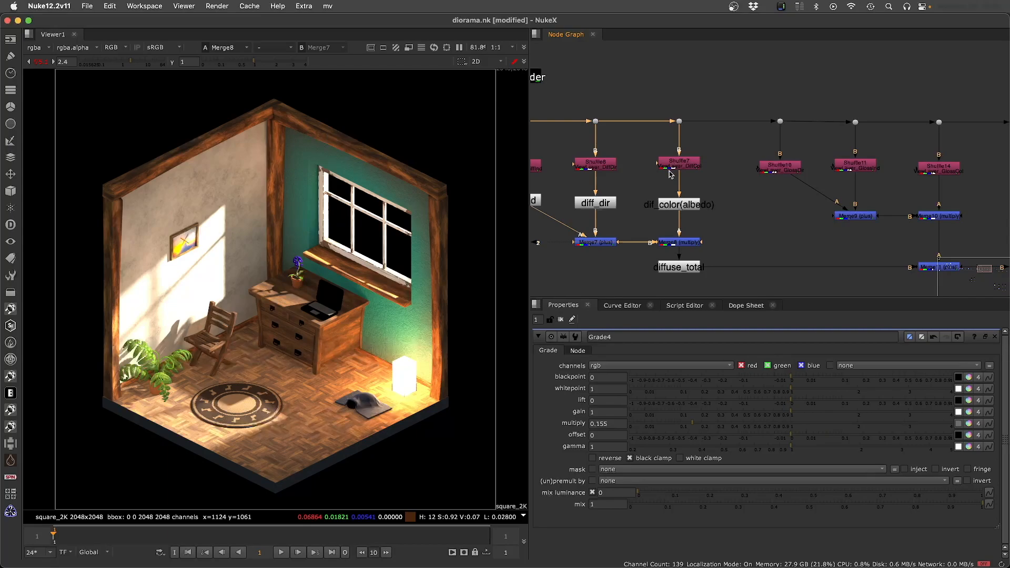
View the diff_ind anchor and compare it with the Merge8 diffuse result in the viewer
{"action": "scroll", "coordinate": [687, 199], "scroll_direction": "up", "scroll_amount": 5}
{"action": "scroll", "coordinate": [705, 215], "scroll_direction": "down", "scroll_amount": 5}
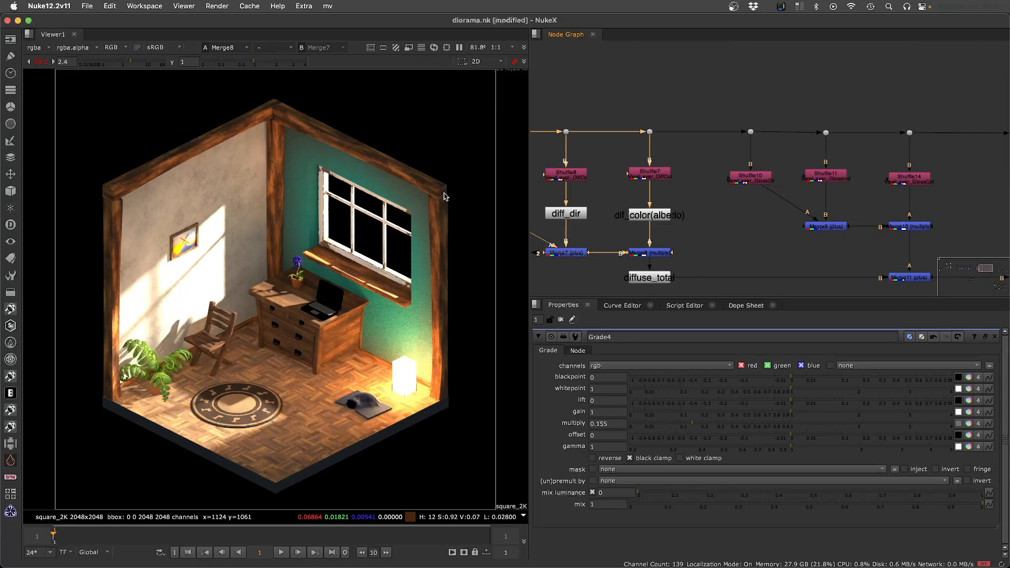
{"action": "middle_click_drag", "start_coordinate": [668, 188], "coordinate": [828, 185]}
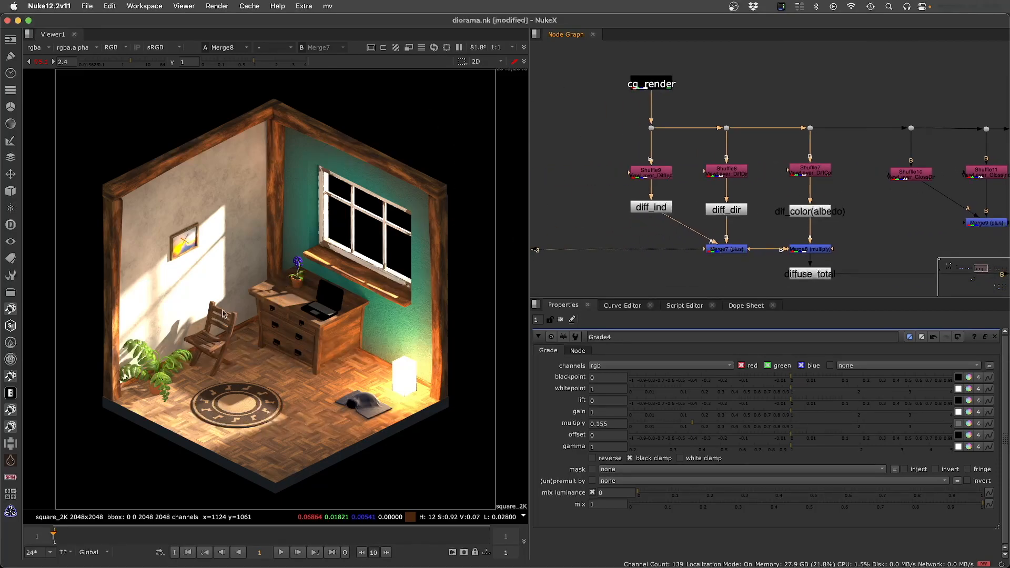
{"action": "left_click", "coordinate": [649, 209]}
{"action": "key", "text": "1"}
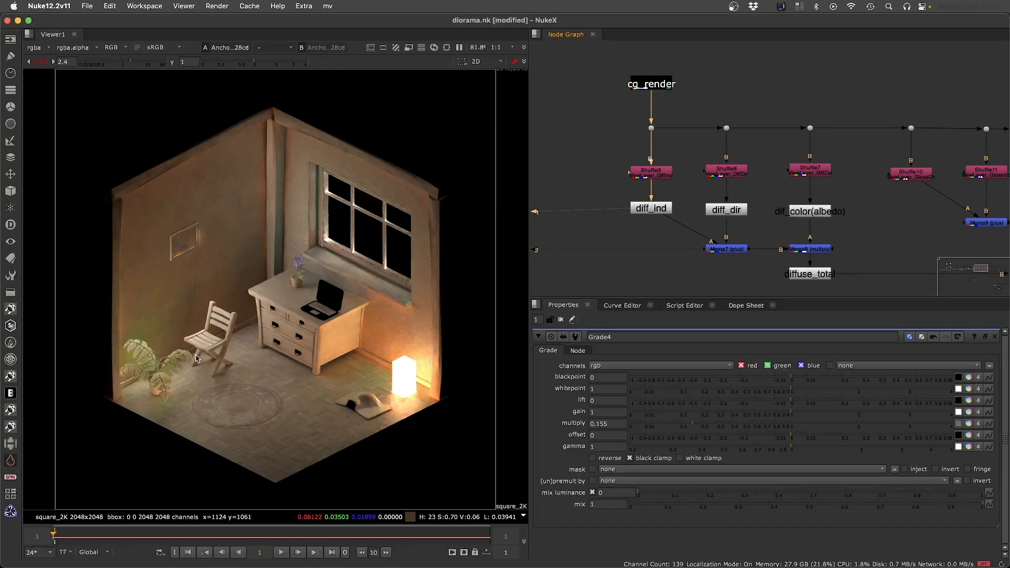
{"action": "key", "text": "2"}
{"action": "key", "text": "1"}
{"action": "scroll", "coordinate": [738, 279], "scroll_direction": "right", "scroll_amount": 5}
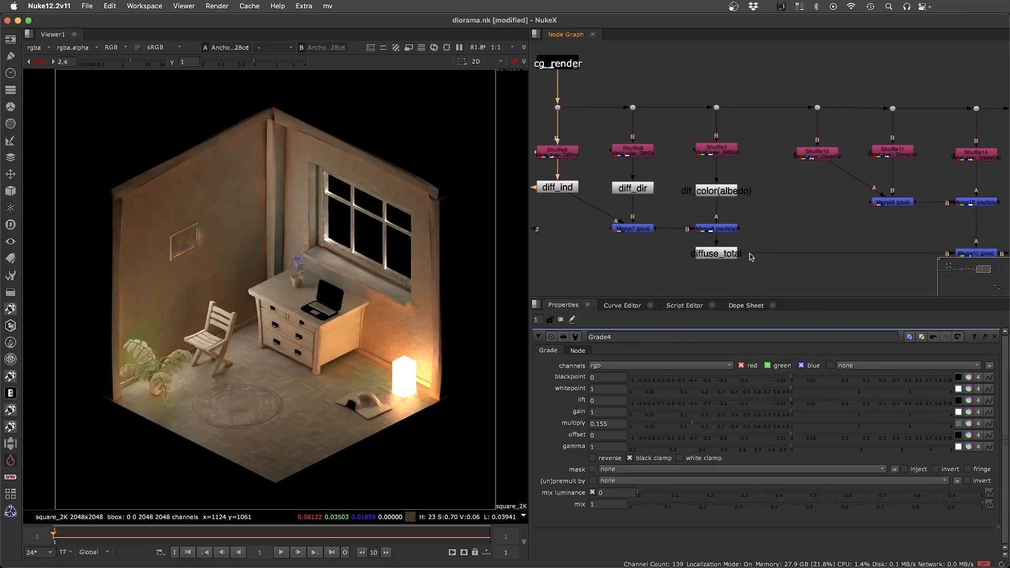
View the combined diffuse result from the diffuse_total anchor
{"action": "left_click", "coordinate": [645, 253]}
{"action": "scroll", "coordinate": [576, 234], "scroll_direction": "left", "scroll_amount": 3}
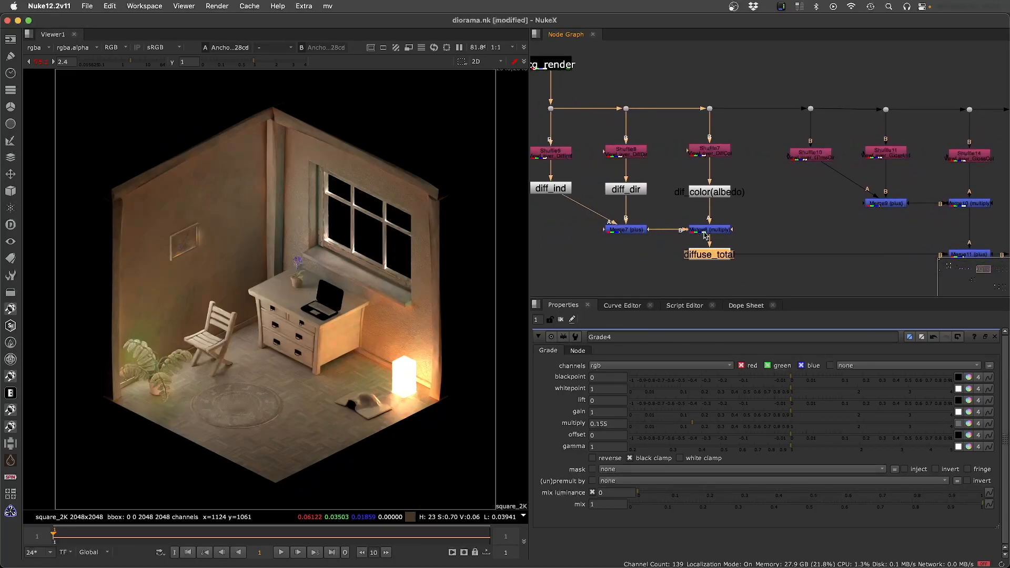
{"action": "key", "text": "1"}
{"action": "left_click", "coordinate": [709, 258]}
{"action": "key", "text": "1"}
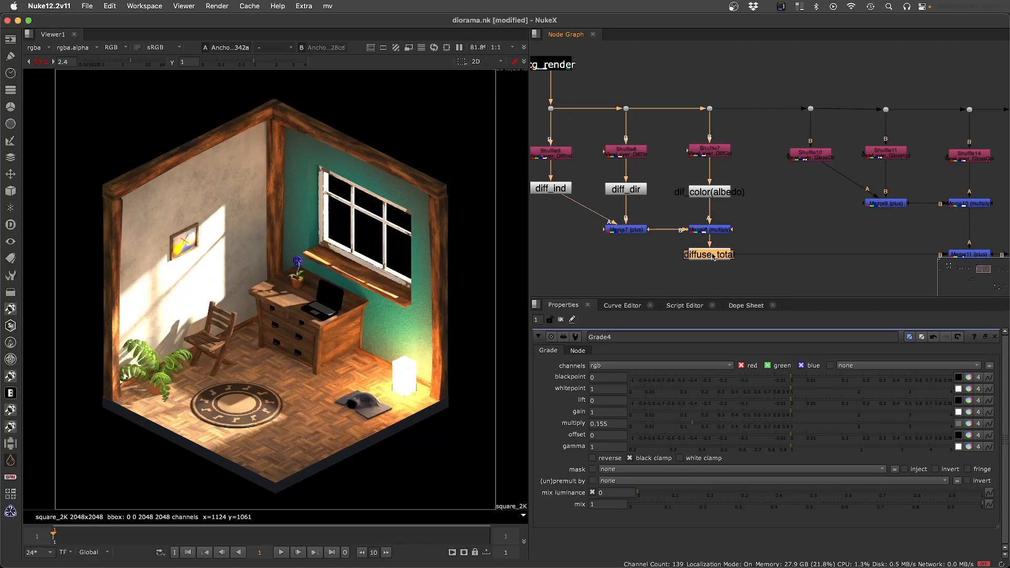
{"action": "scroll", "coordinate": [713, 258], "scroll_direction": "right", "scroll_amount": 3}
{"action": "scroll", "coordinate": [758, 211], "scroll_direction": "left", "scroll_amount": 4}
{"action": "left_click", "coordinate": [769, 193]}
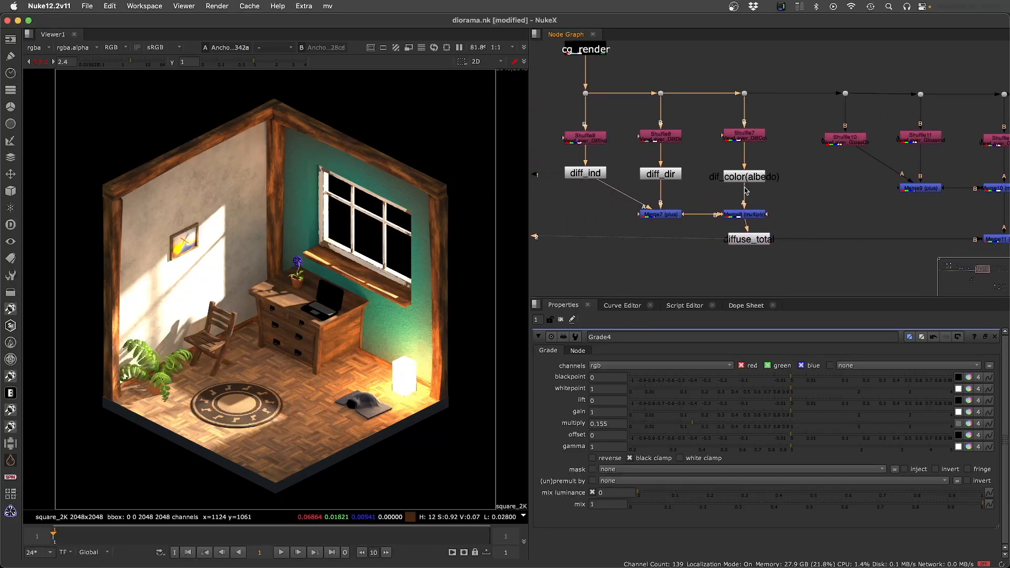
{"action": "scroll", "coordinate": [580, 116], "scroll_direction": "down", "scroll_amount": 2}
{"action": "scroll", "coordinate": [568, 132], "scroll_direction": "right", "scroll_amount": 2}
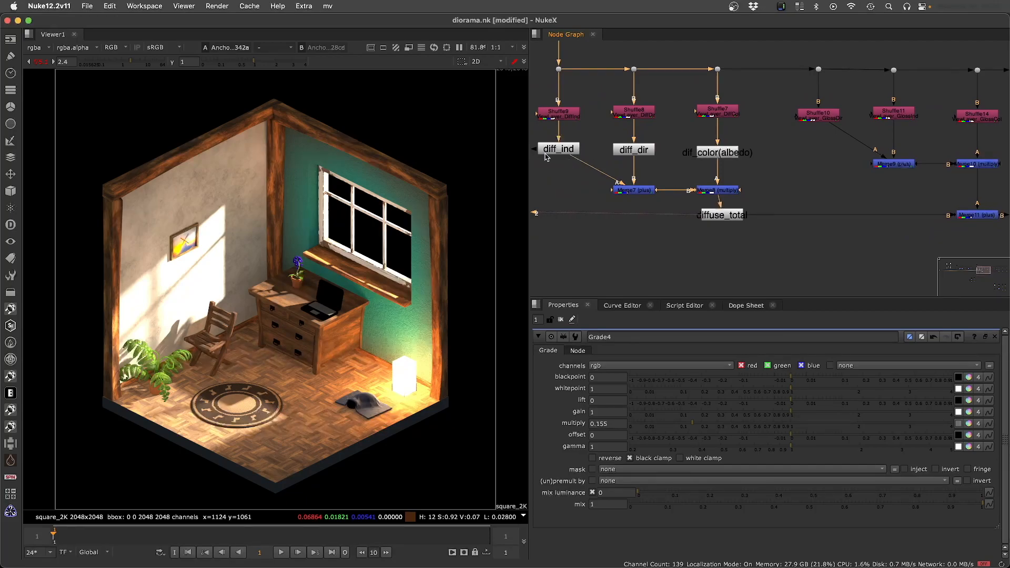
{"action": "left_click", "coordinate": [641, 152]}
{"action": "left_click", "coordinate": [726, 154]}
{"action": "left_click", "coordinate": [732, 214]}
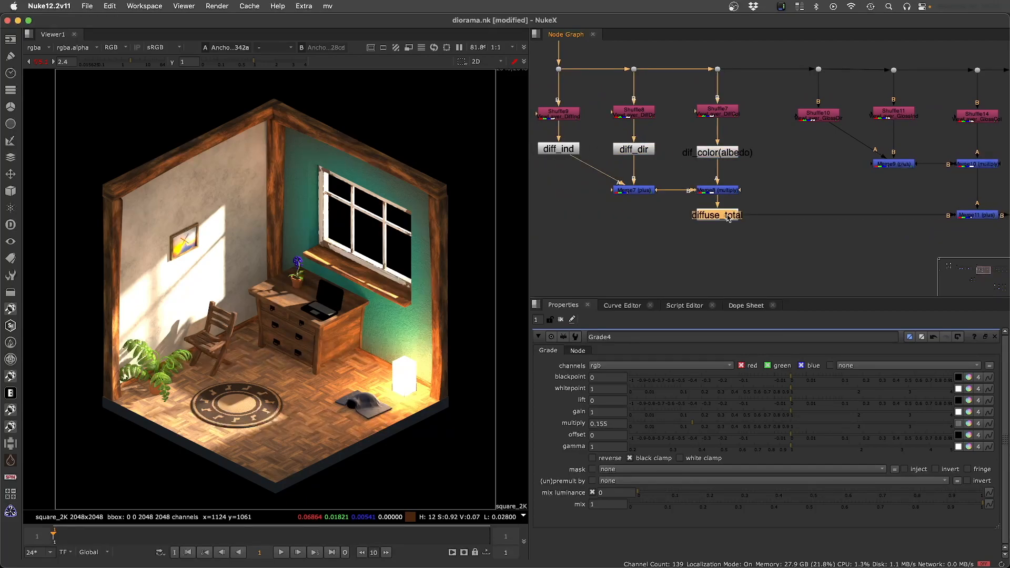
View the glossy pass from Shuffle10 and the combined glossy result from Merge10
{"action": "scroll", "coordinate": [729, 210], "scroll_direction": "right", "scroll_amount": 4}
{"action": "scroll", "coordinate": [728, 208], "scroll_direction": "right", "scroll_amount": 4}
{"action": "left_click", "coordinate": [624, 134]}
{"action": "key", "text": "1"}
{"action": "left_click", "coordinate": [652, 154]}
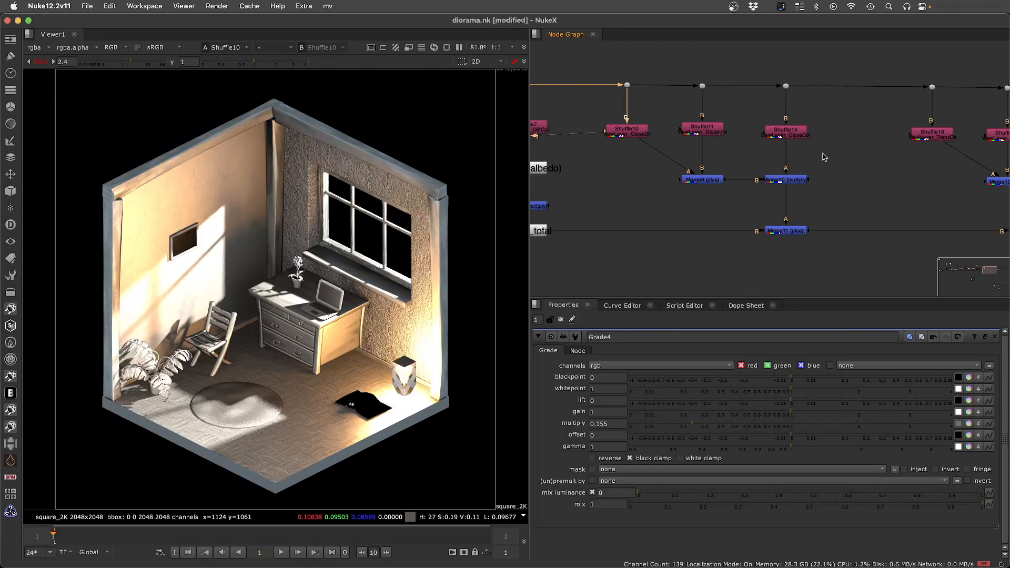
{"action": "left_click", "coordinate": [767, 181]}
{"action": "key", "text": "1"}
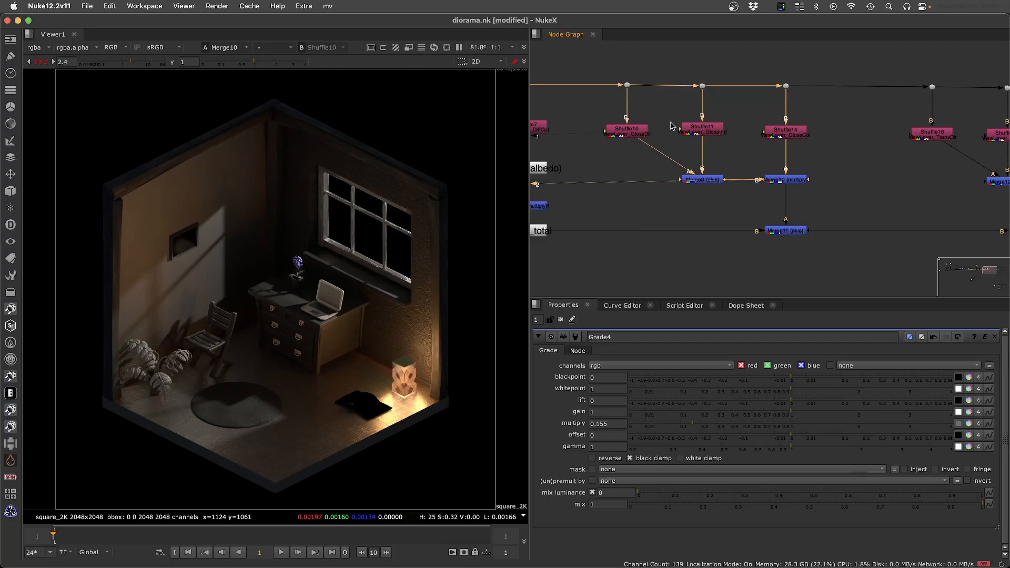
{"action": "left_click_drag", "start_coordinate": [707, 129], "coordinate": [707, 133]}
{"action": "left_click", "coordinate": [795, 182]}
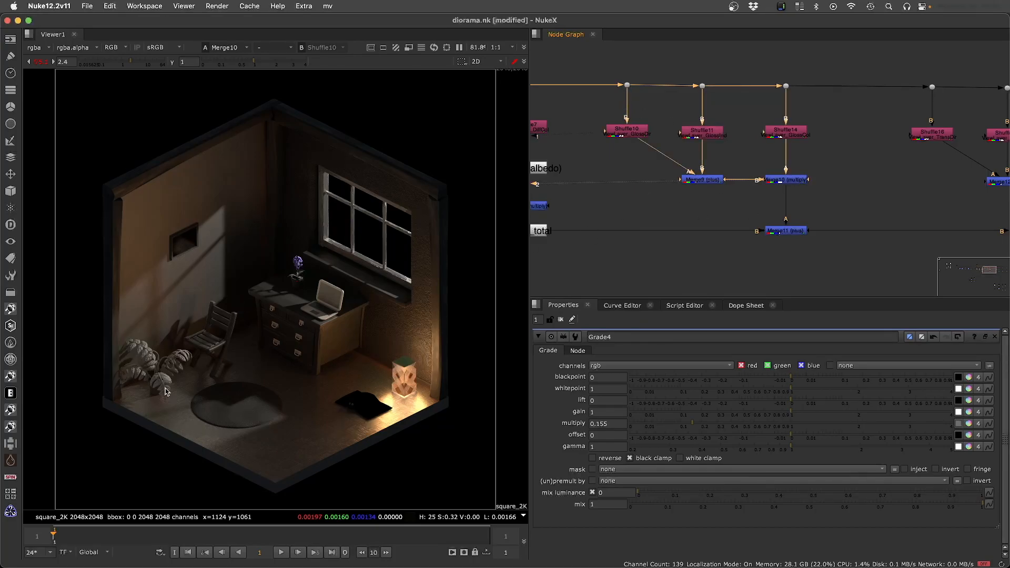
{"action": "left_click", "coordinate": [802, 193]}
{"action": "left_click", "coordinate": [791, 181]}
{"action": "left_click_drag", "start_coordinate": [590, 114], "coordinate": [717, 138]}
{"action": "left_click", "coordinate": [708, 134]}
{"action": "left_click", "coordinate": [623, 133]}
{"action": "left_click", "coordinate": [794, 136]}
{"action": "left_click", "coordinate": [694, 132]}
View the glossy color pass from Shuffle14 on its own
{"action": "left_click", "coordinate": [786, 135]}
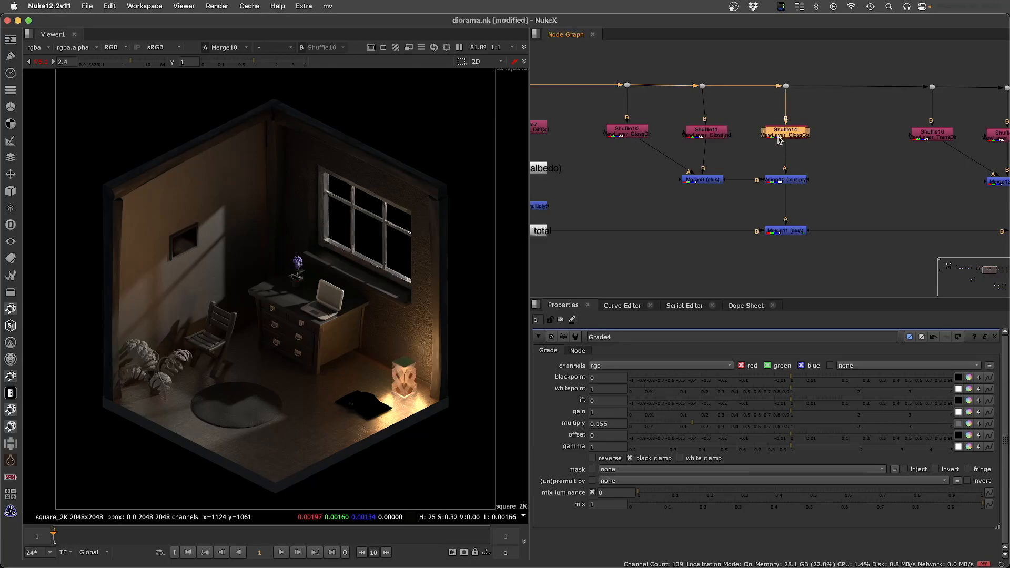
{"action": "key", "text": "1"}
{"action": "scroll", "coordinate": [750, 182], "scroll_direction": "up", "scroll_amount": 5}
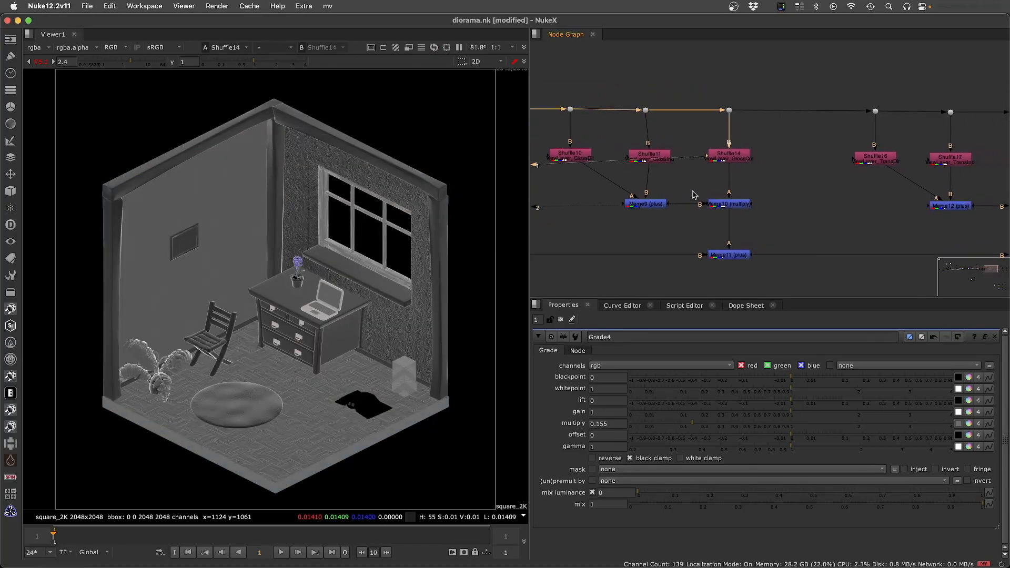
{"action": "left_click", "coordinate": [716, 158]}
{"action": "scroll", "coordinate": [740, 180], "scroll_direction": "down", "scroll_amount": 5}
View the transmission pass from Shuffle16 and the summed transmission lighting from Merge12
{"action": "middle_click_drag", "start_coordinate": [830, 192], "coordinate": [647, 179]}
{"action": "middle_click_drag", "start_coordinate": [734, 183], "coordinate": [646, 183]}
{"action": "left_click", "coordinate": [609, 162]}
{"action": "key", "text": "1"}
{"action": "left_click", "coordinate": [601, 166]}
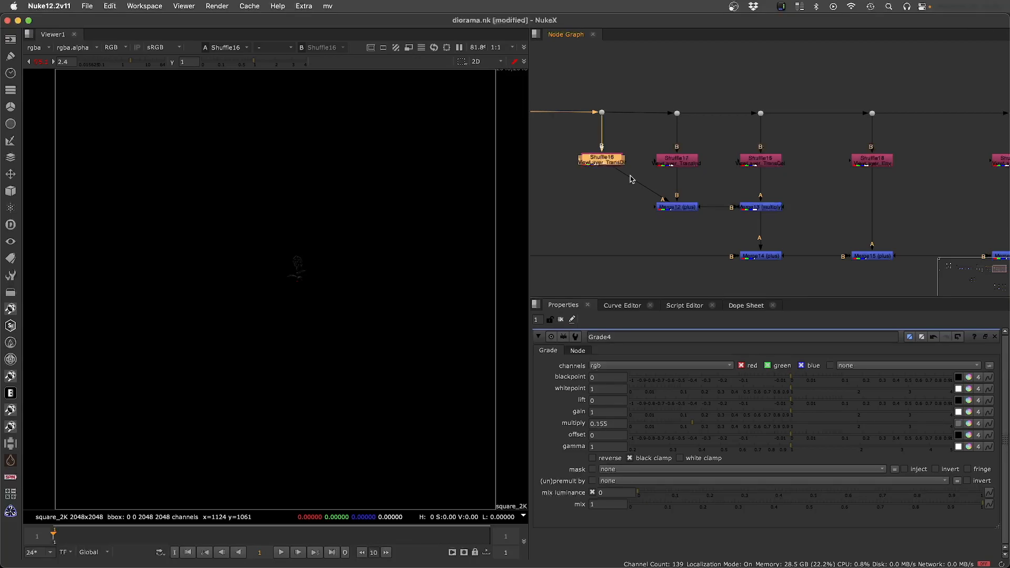
{"action": "key", "text": "2"}
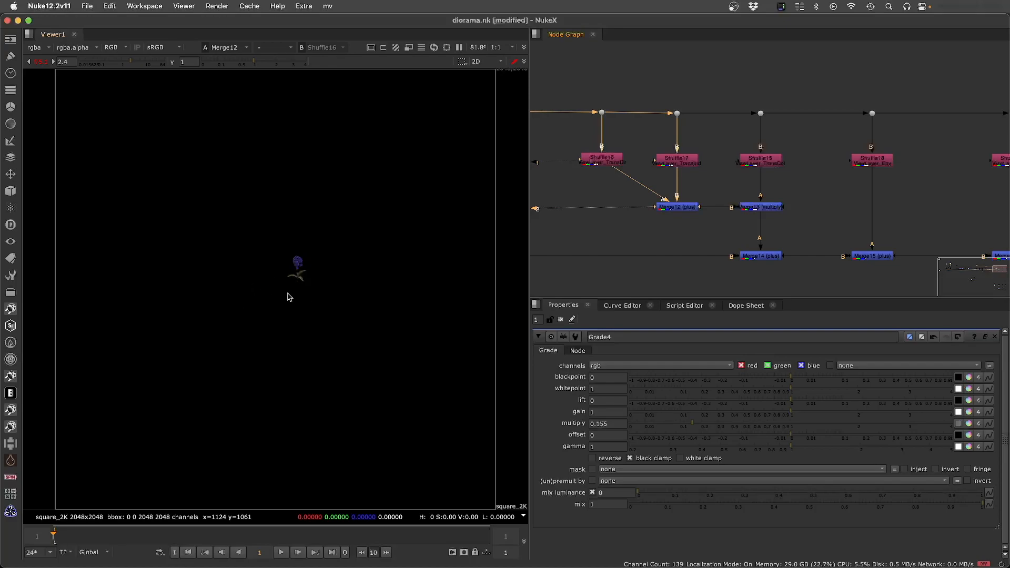
View the transmission color pass and inspect the flower in the Merge13 multiply result up close
{"action": "left_click", "coordinate": [760, 159]}
{"action": "key", "text": "1"}
{"action": "left_click", "coordinate": [736, 183]}
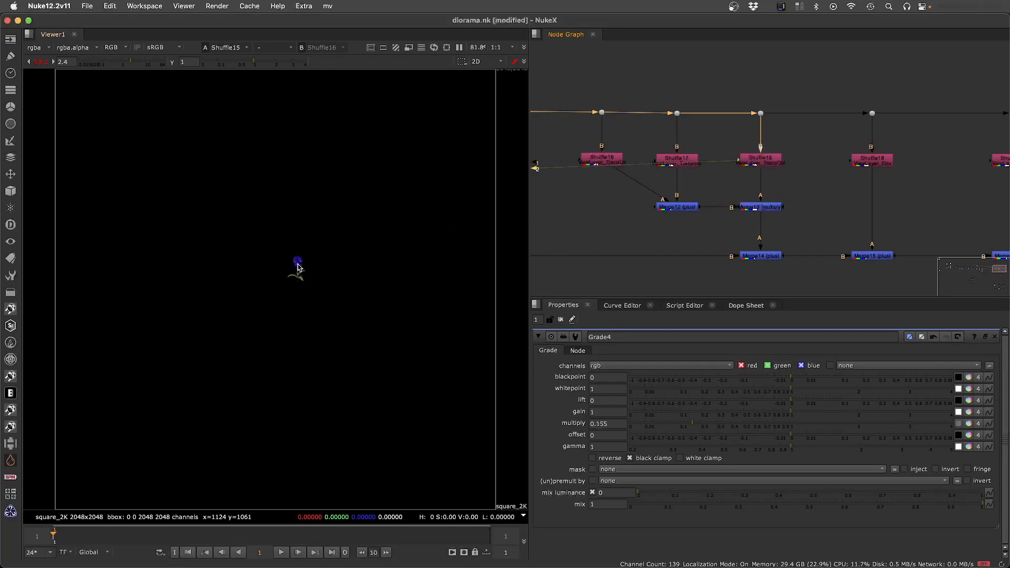
{"action": "left_click", "coordinate": [758, 208]}
{"action": "key", "text": "1"}
{"action": "scroll", "coordinate": [310, 279], "scroll_direction": "up", "scroll_amount": 5}
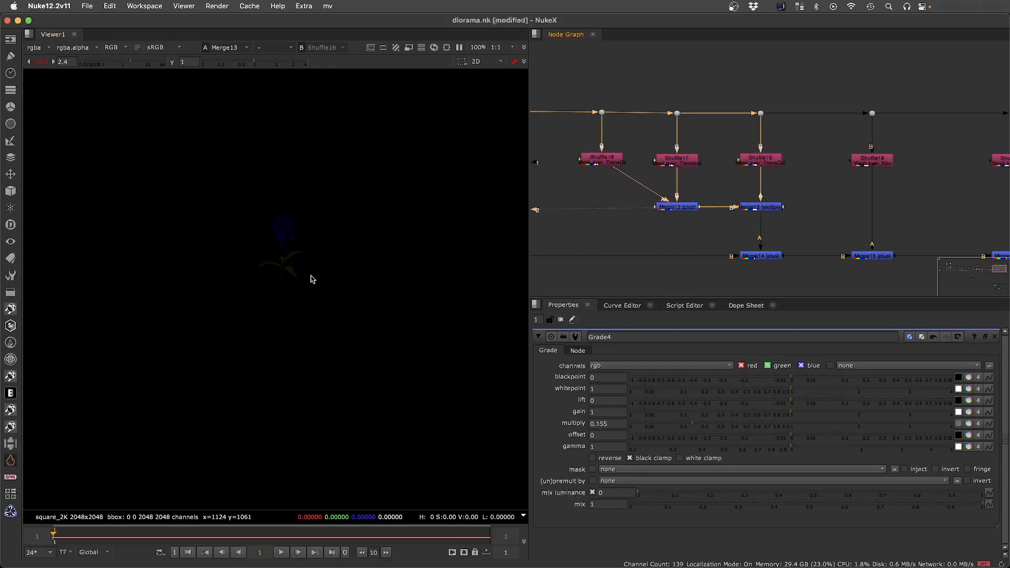
Raise the viewer gain to 7 to inspect the transmission flower, reset the gain, and view the Merge14 sum
{"action": "left_click", "coordinate": [145, 64]}
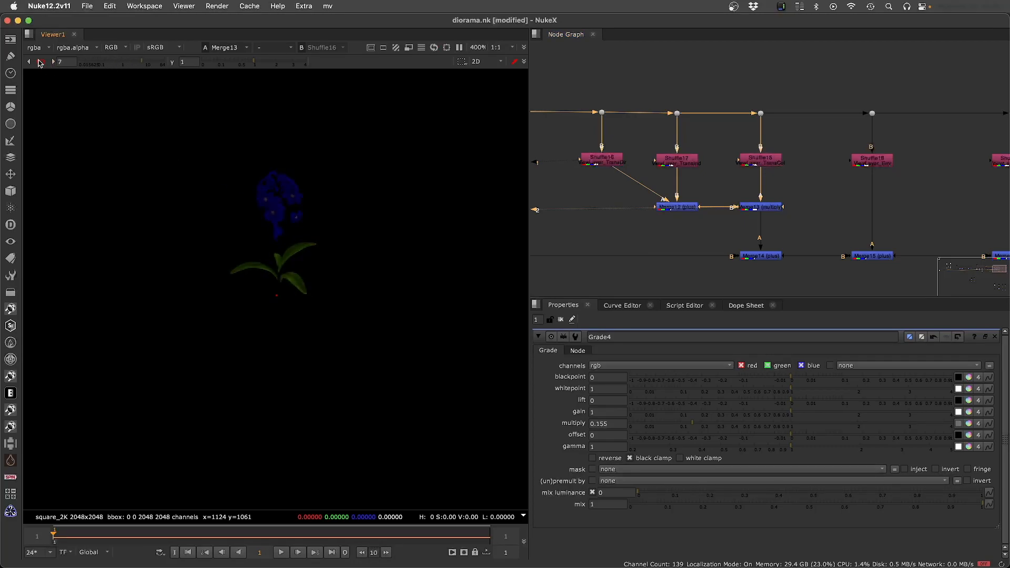
{"action": "left_click", "coordinate": [41, 64]}
{"action": "scroll", "coordinate": [269, 279], "scroll_direction": "down", "scroll_amount": 2}
{"action": "scroll", "coordinate": [269, 280], "scroll_direction": "down", "scroll_amount": 1}
{"action": "left_click", "coordinate": [762, 256]}
{"action": "key", "text": "1"}
{"action": "scroll", "coordinate": [721, 224], "scroll_direction": "left", "scroll_amount": 3}
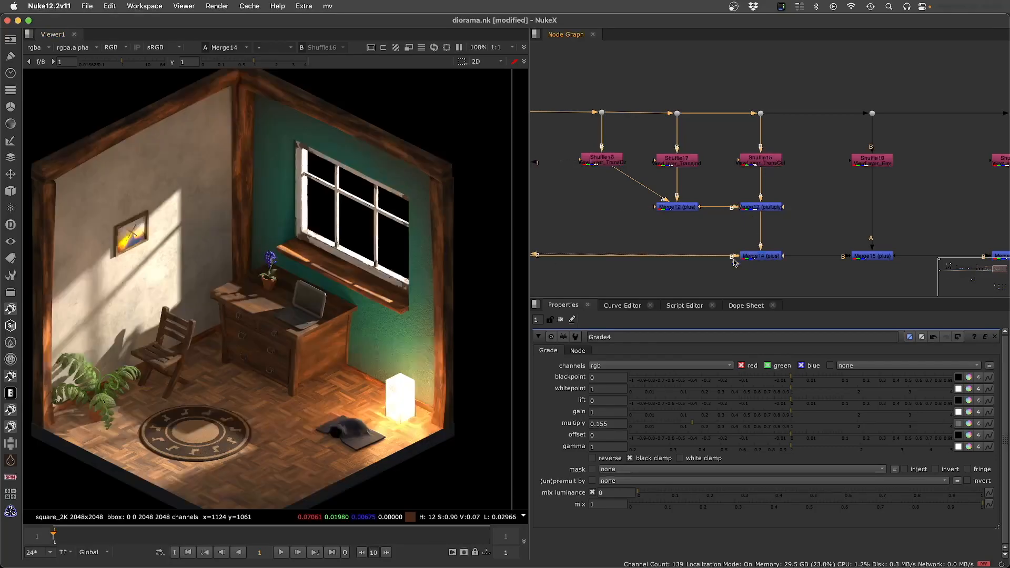
Examine the full pass rebuild tree, from the diffuse and glossy groups through the environment and emission merges
{"action": "key", "text": "space"}
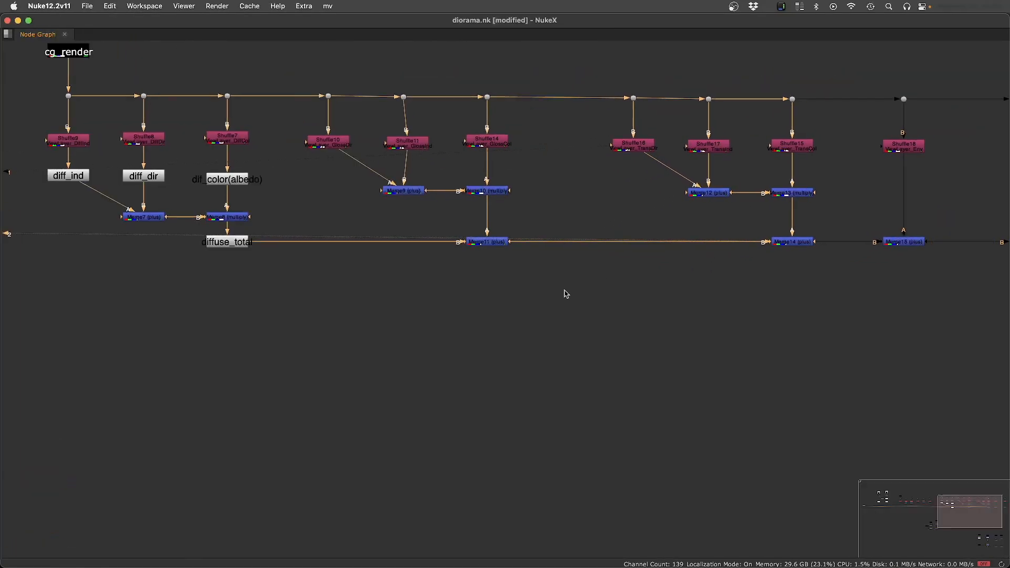
{"action": "scroll", "coordinate": [600, 275], "scroll_direction": "right", "scroll_amount": 5}
{"action": "scroll", "coordinate": [366, 253], "scroll_direction": "down", "scroll_amount": 3}
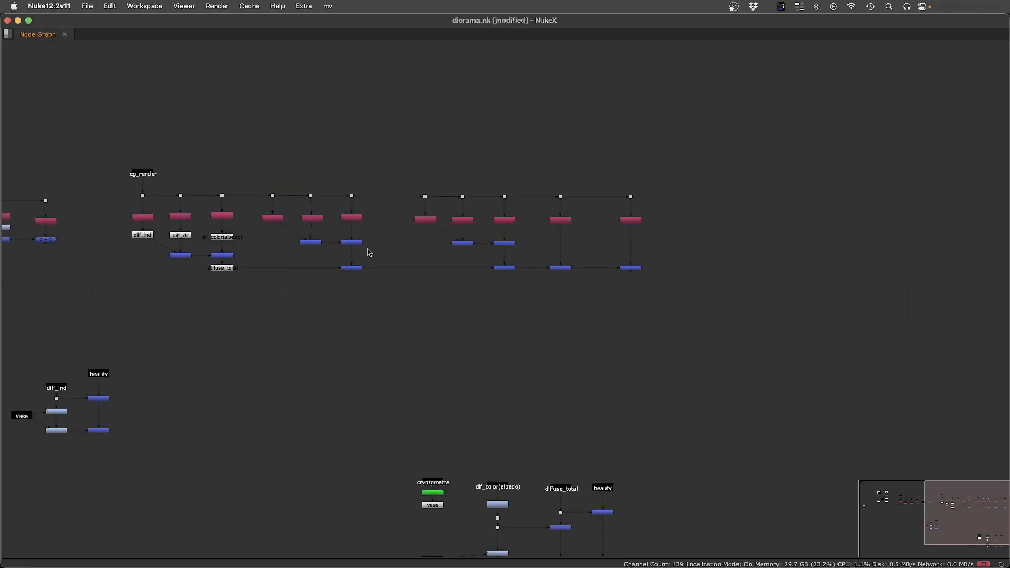
{"action": "left_click_drag", "start_coordinate": [263, 181], "coordinate": [388, 252]}
{"action": "left_click", "coordinate": [323, 302]}
{"action": "scroll", "coordinate": [356, 266], "scroll_direction": "up", "scroll_amount": 5}
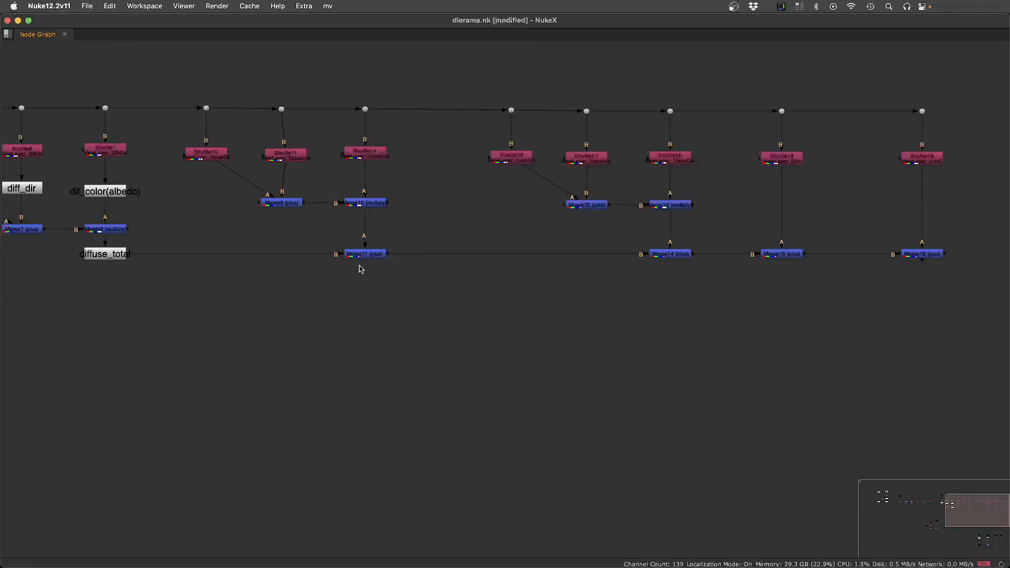
{"action": "middle_click_drag", "start_coordinate": [720, 280], "coordinate": [233, 296]}
{"action": "middle_click_drag", "start_coordinate": [656, 263], "coordinate": [295, 294]}
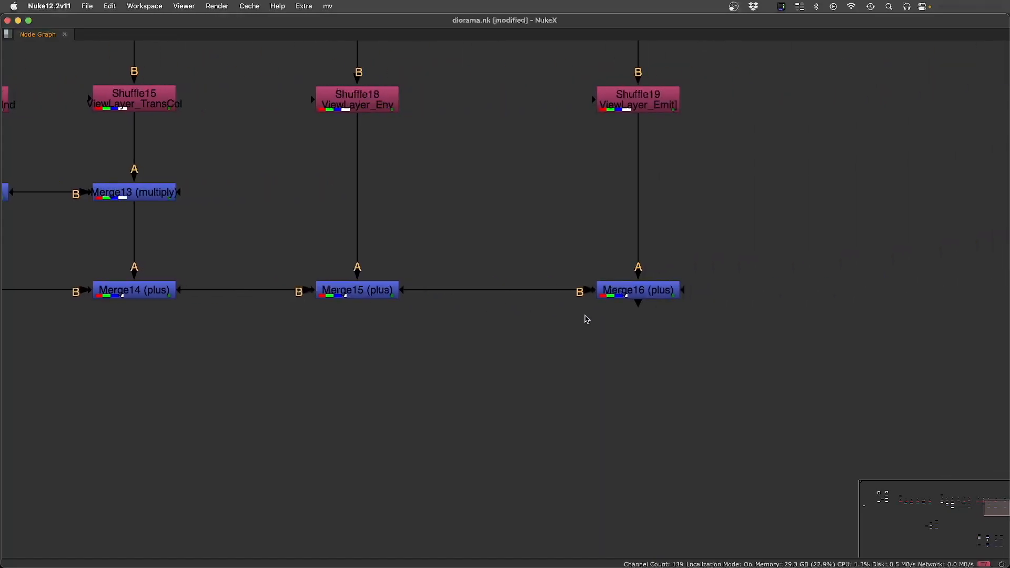
{"action": "scroll", "coordinate": [630, 306], "scroll_direction": "down", "scroll_amount": 3}
{"action": "middle_click_drag", "start_coordinate": [634, 326], "coordinate": [684, 340]}
{"action": "key", "text": "space"}
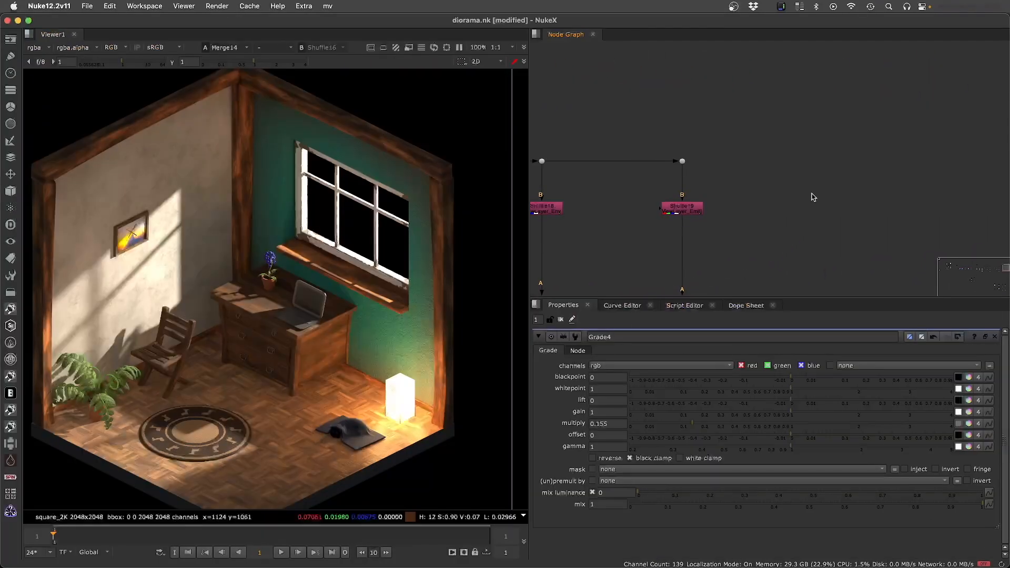
View the Merge15 result with the environment added and the environment pass from Shuffle18 on its own
{"action": "middle_click_drag", "start_coordinate": [728, 193], "coordinate": [898, 153]}
{"action": "left_click", "coordinate": [707, 261]}
{"action": "key", "text": "1"}
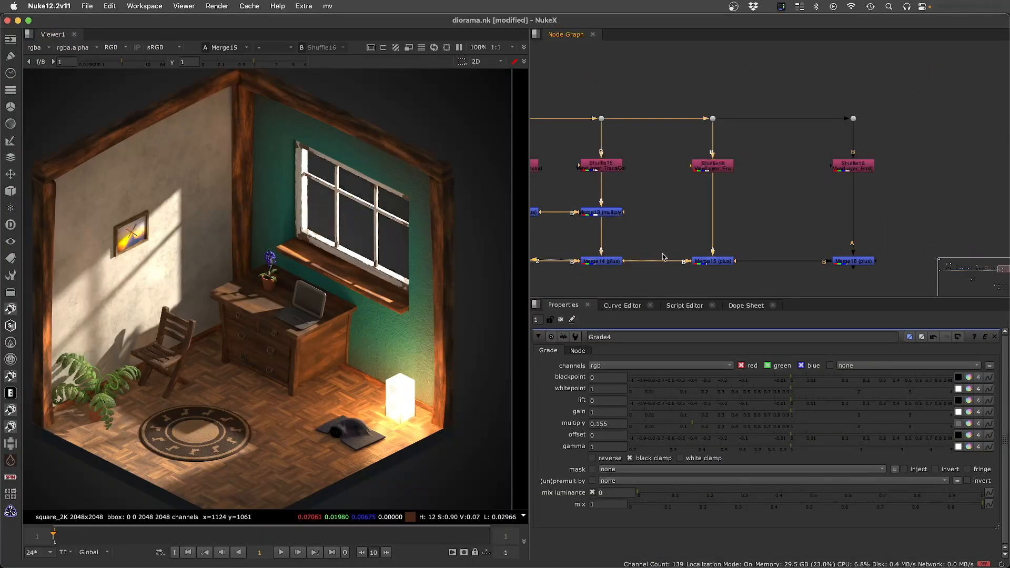
{"action": "left_click", "coordinate": [710, 170]}
{"action": "key", "text": "1"}
{"action": "scroll", "coordinate": [273, 221], "scroll_direction": "down", "scroll_amount": 4}
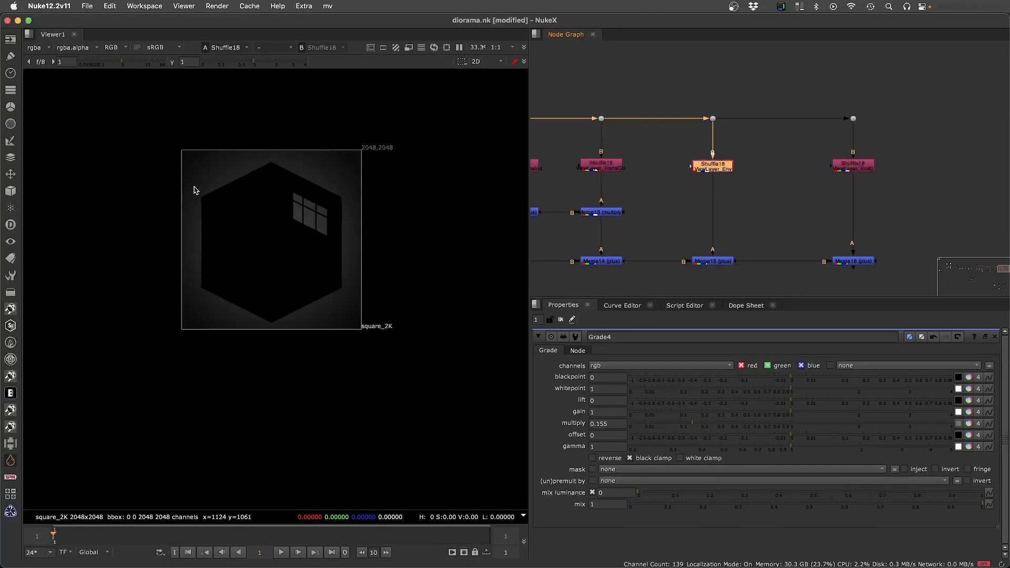
View the Merge16 sum, the emission pass from Shuffle19 on its own, and Merge16 again
{"action": "left_click", "coordinate": [852, 261]}
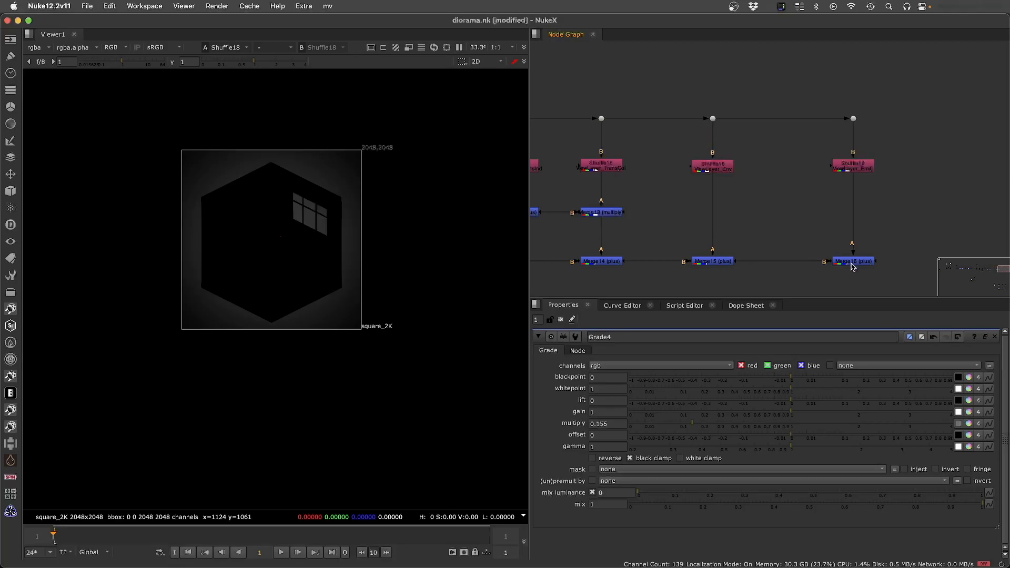
{"action": "key", "text": "1"}
{"action": "scroll", "coordinate": [293, 260], "scroll_direction": "up", "scroll_amount": 4}
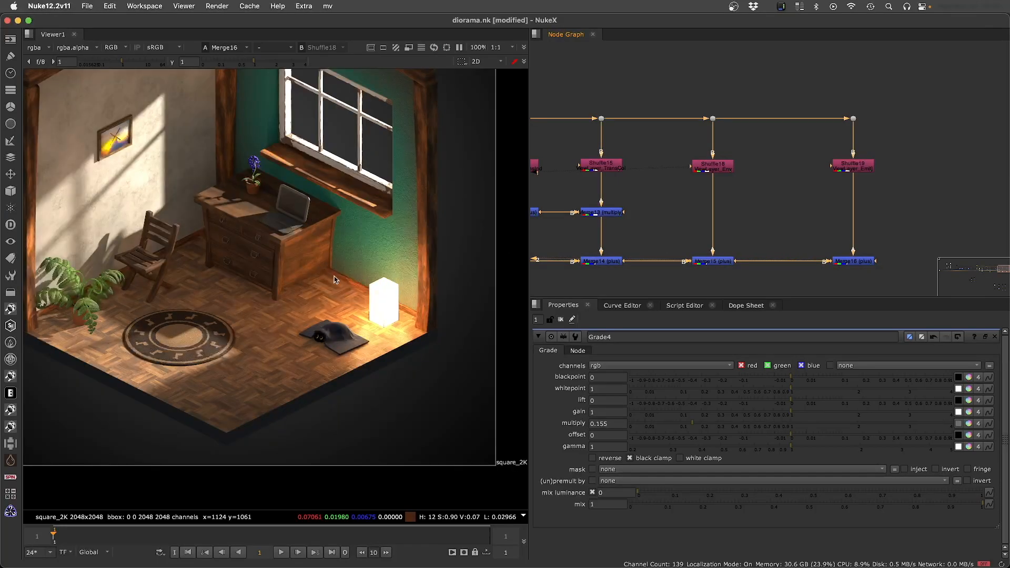
{"action": "left_click", "coordinate": [853, 166]}
{"action": "key", "text": "1"}
{"action": "left_click", "coordinate": [853, 261]}
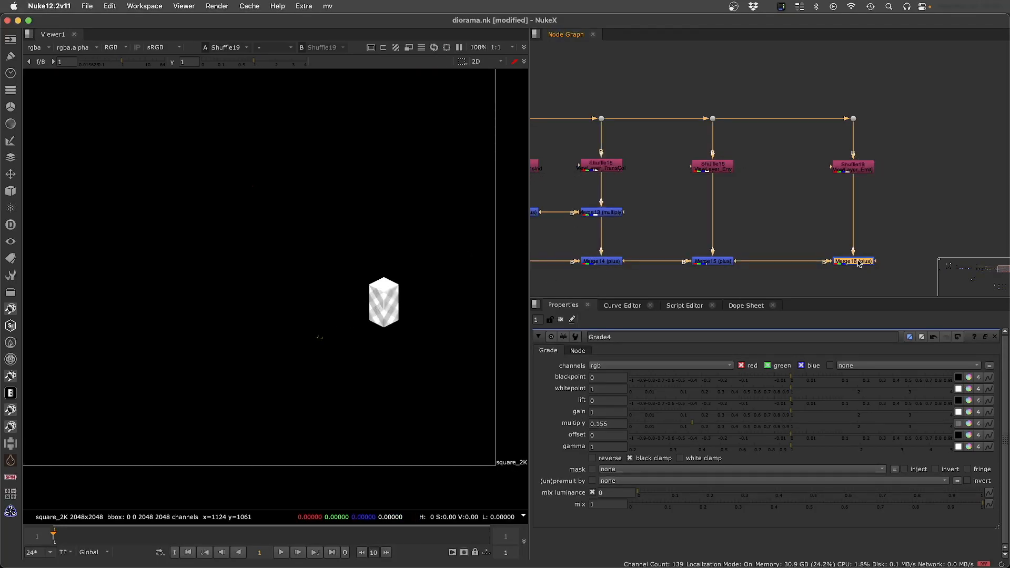
{"action": "key", "text": "1"}
Compare the rebuilt Merge16 result with Merge14 and with the original cg_render
{"action": "left_click", "coordinate": [602, 261]}
{"action": "key", "text": "1"}
{"action": "left_click", "coordinate": [853, 261]}
{"action": "key", "text": "1"}
{"action": "scroll", "coordinate": [600, 201], "scroll_direction": "down", "scroll_amount": 5}
{"action": "left_click", "coordinate": [582, 195]}
{"action": "key", "text": "1"}
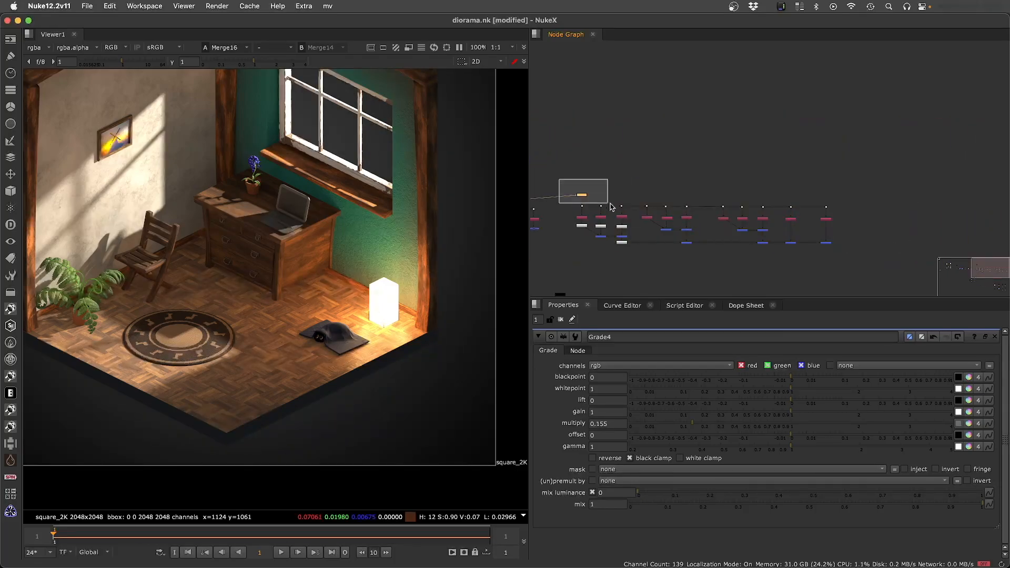
{"action": "left_click", "coordinate": [827, 243]}
{"action": "key", "text": "1"}
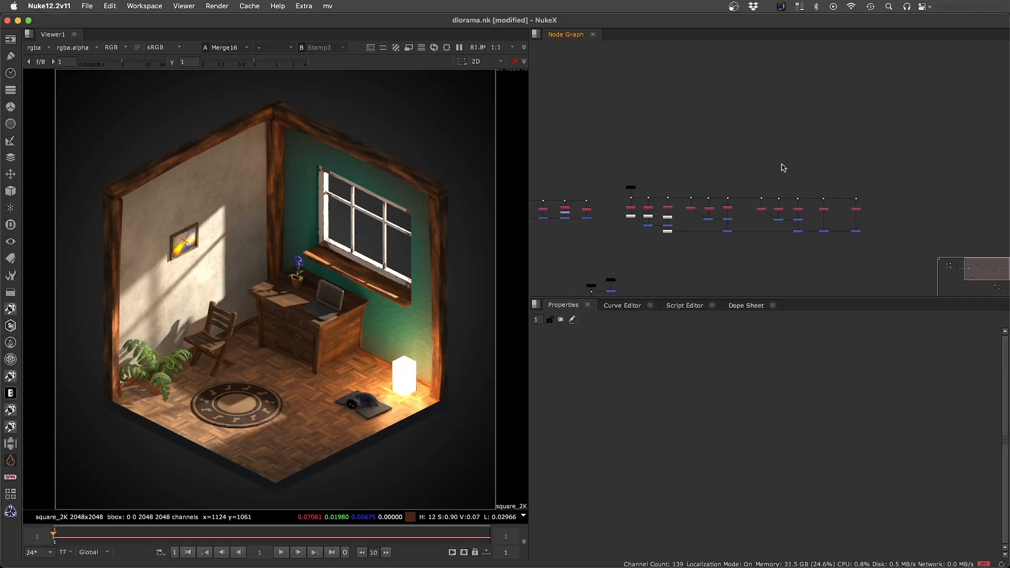
Insert a Grade node after the glossy color Shuffle14 and enlarge the node graph to show the whole script
{"action": "scroll", "coordinate": [776, 153], "scroll_direction": "up", "scroll_amount": 4}
{"action": "scroll", "coordinate": [779, 129], "scroll_direction": "down", "scroll_amount": 3}
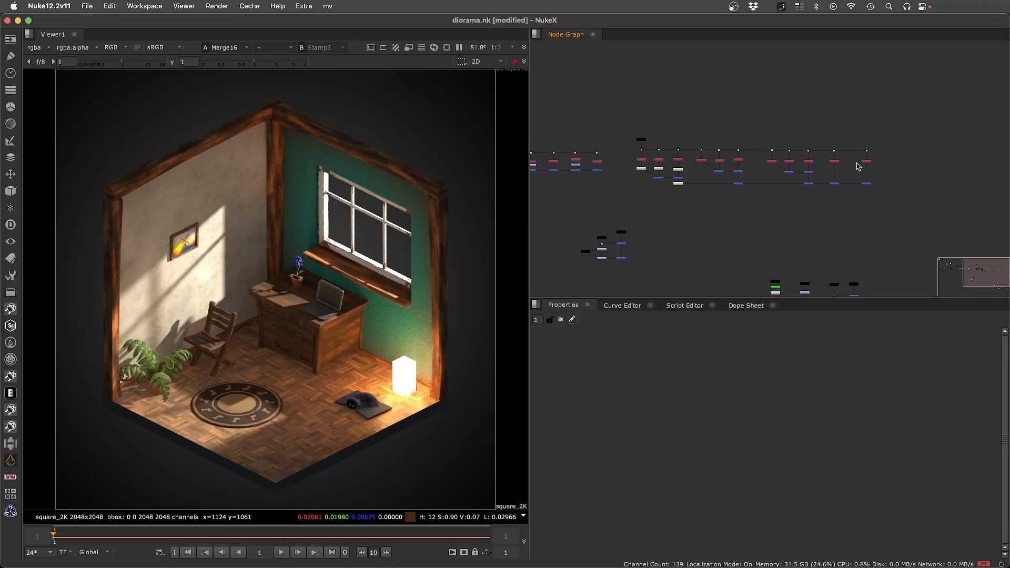
{"action": "scroll", "coordinate": [750, 207], "scroll_direction": "up", "scroll_amount": 3}
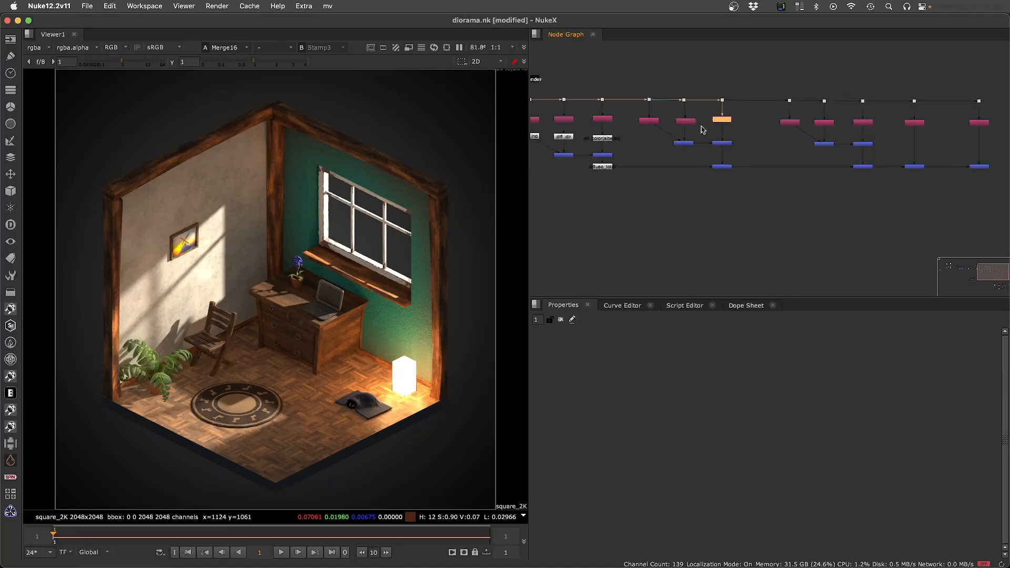
{"action": "key", "text": "space"}
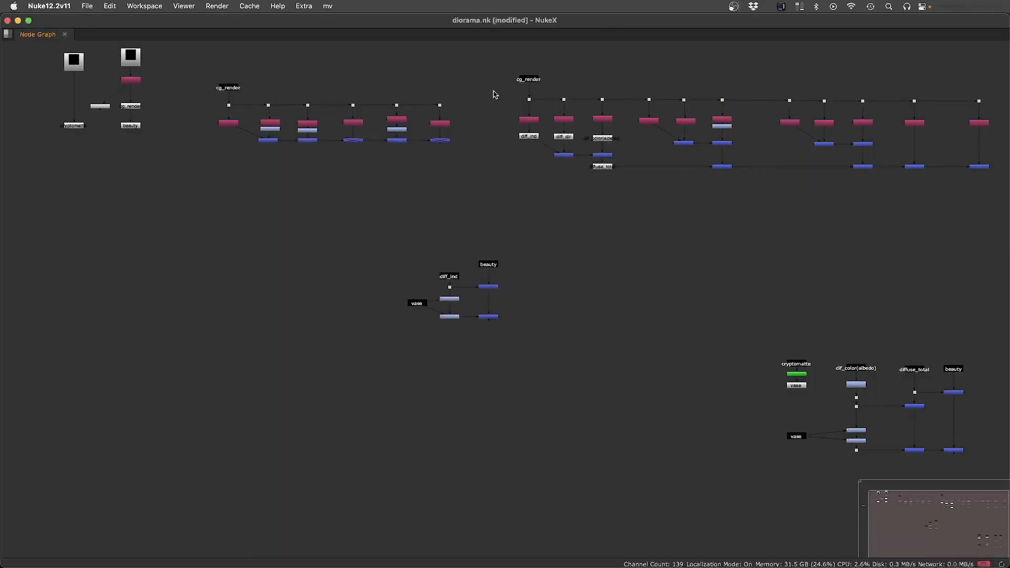
Examine the overall script layout, including the pass rebuild tree and the separate vase branch built from diff_ind and beauty
{"action": "middle_click_drag", "start_coordinate": [508, 130], "coordinate": [366, 130]}
{"action": "left_click_drag", "start_coordinate": [318, 65], "coordinate": [937, 234]}
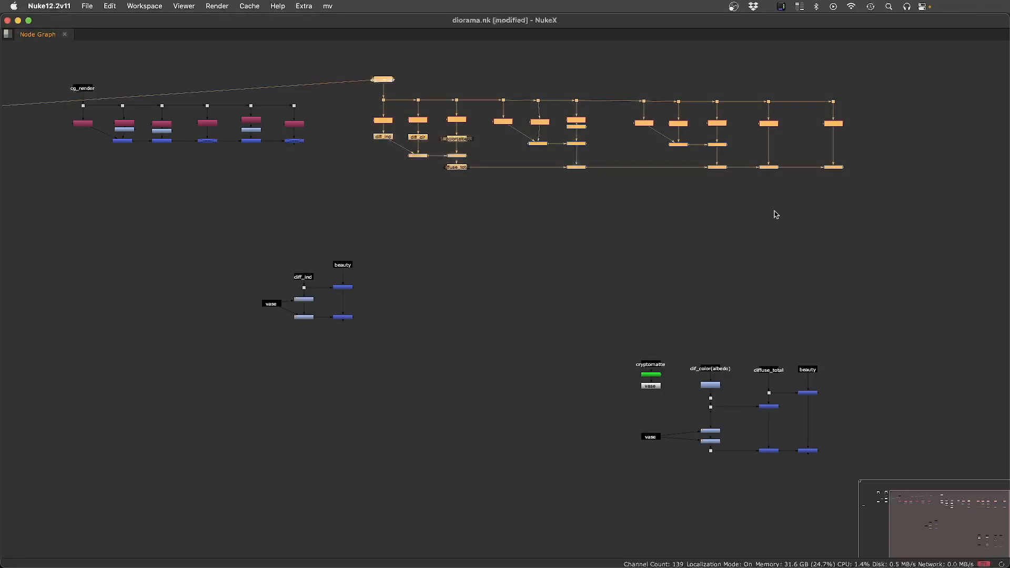
{"action": "left_click", "coordinate": [728, 206]}
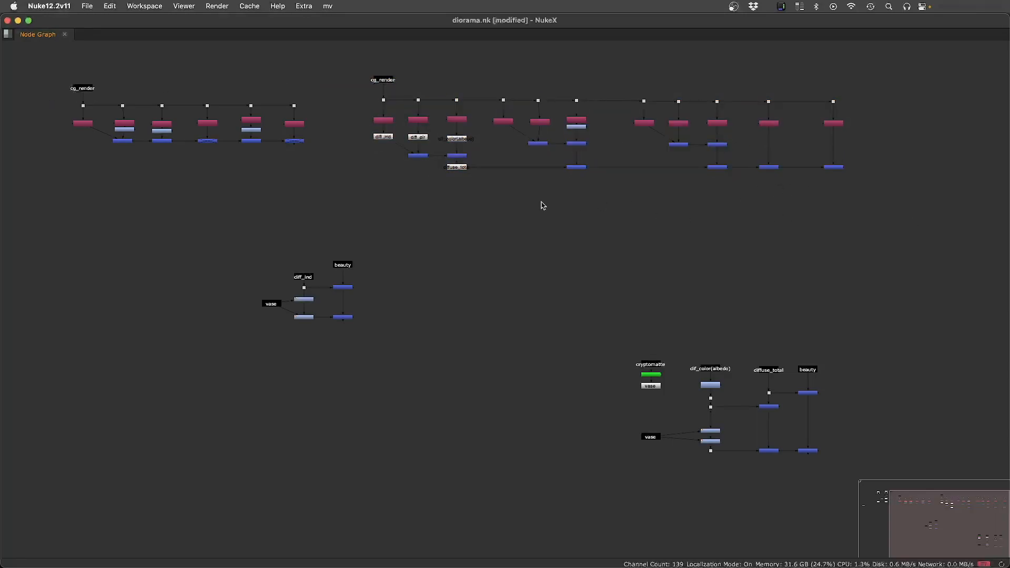
{"action": "left_click", "coordinate": [576, 120]}
{"action": "left_click", "coordinate": [531, 209]}
{"action": "left_click_drag", "start_coordinate": [200, 237], "coordinate": [395, 345]}
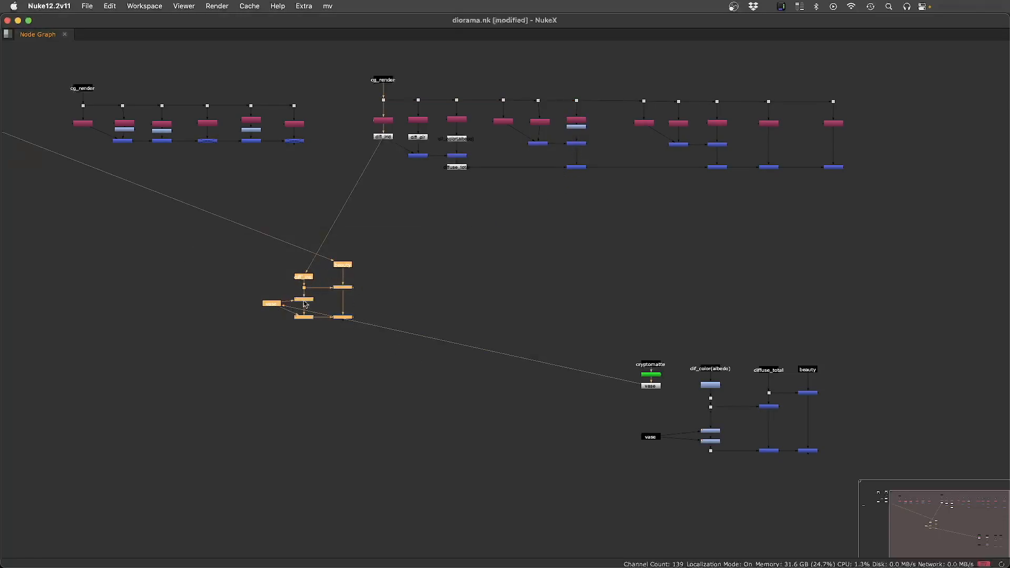
{"action": "left_click", "coordinate": [516, 241]}
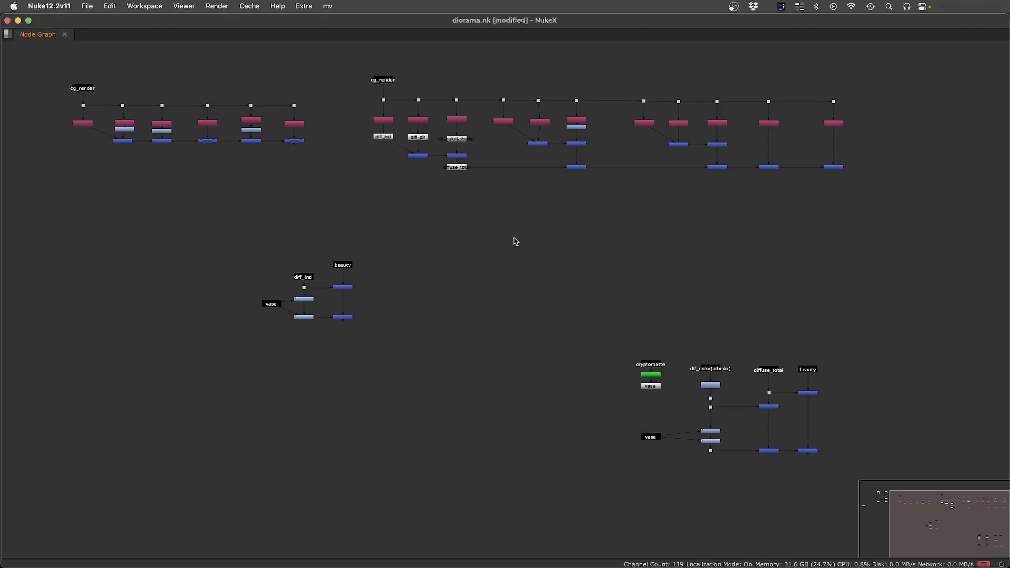
View the vase branch's beauty and diff_ind inputs and the Merge6 subtraction of diff_ind from the beauty
{"action": "scroll", "coordinate": [173, 292], "scroll_direction": "up", "scroll_amount": 4}
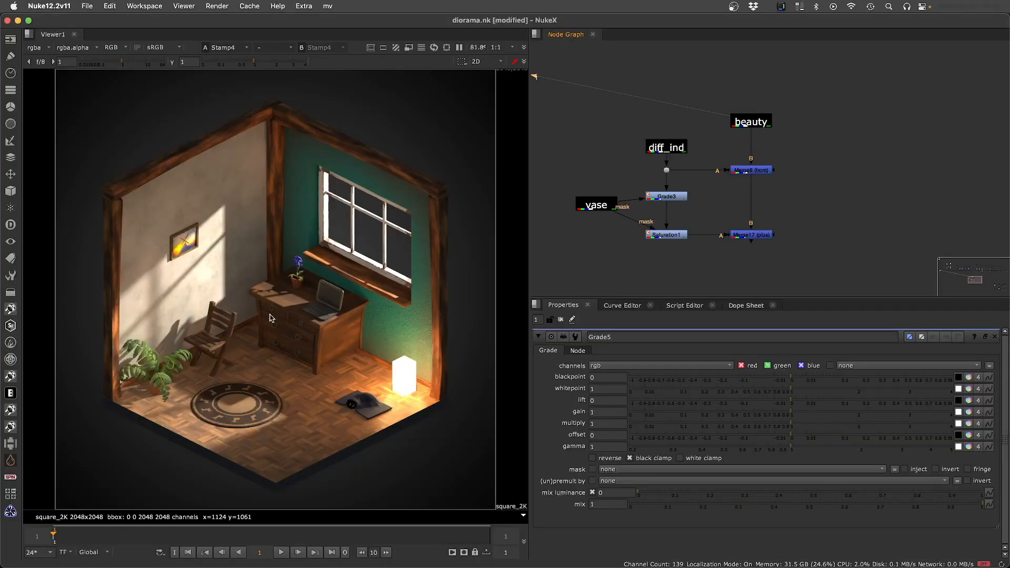
{"action": "scroll", "coordinate": [308, 295], "scroll_direction": "down", "scroll_amount": 3}
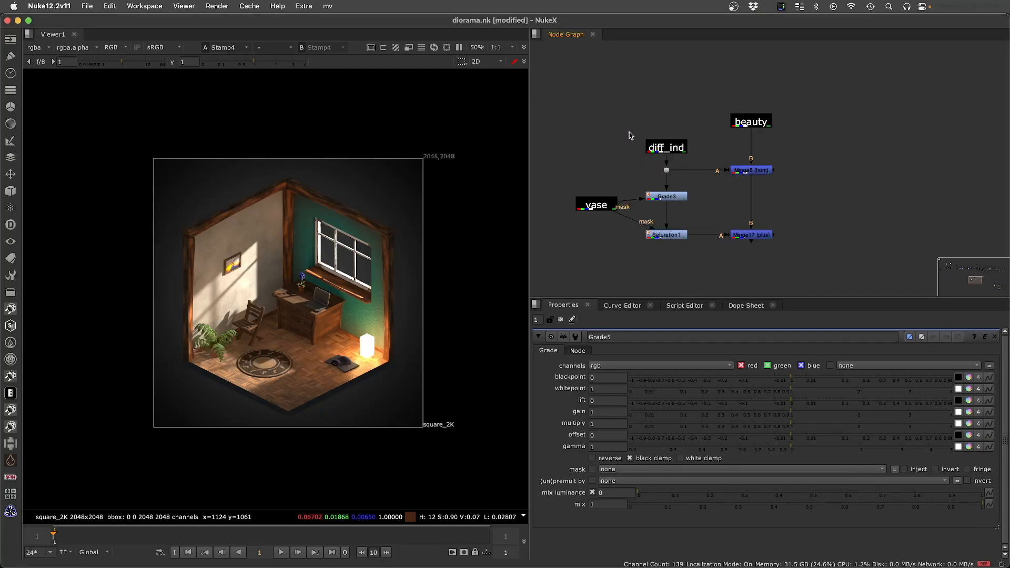
{"action": "left_click", "coordinate": [664, 148]}
{"action": "key", "text": "1"}
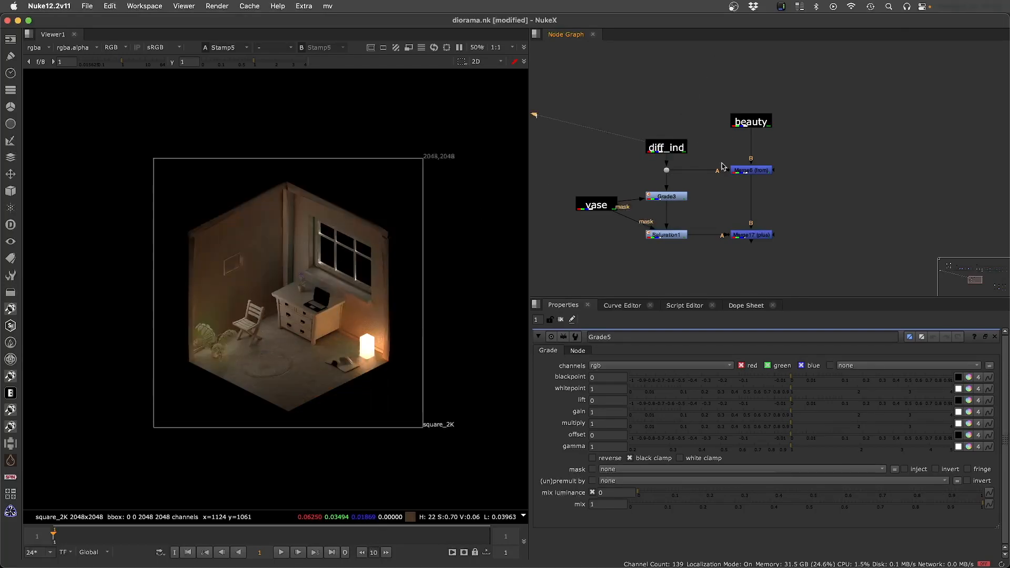
{"action": "left_click", "coordinate": [752, 124]}
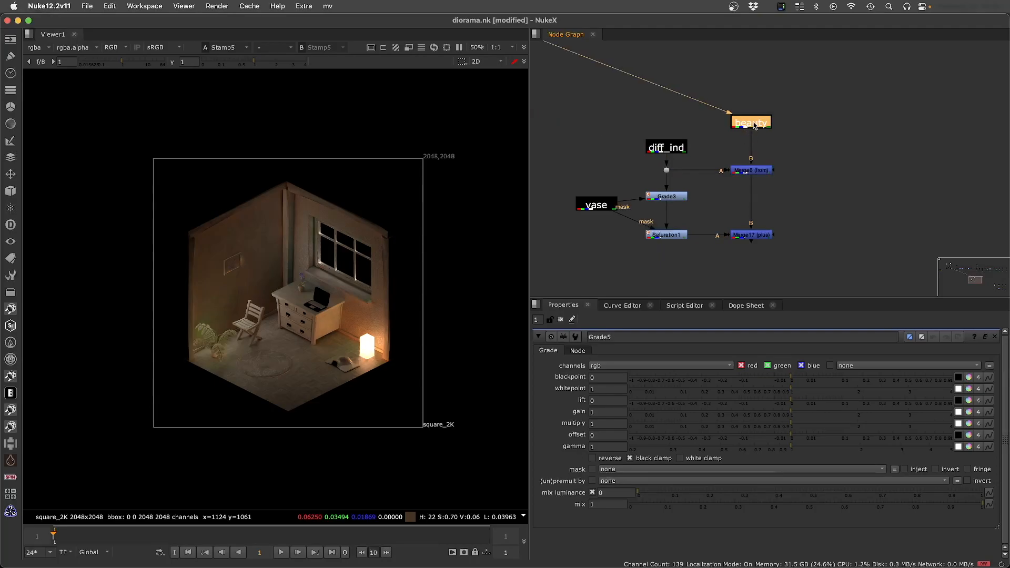
{"action": "key", "text": "1"}
{"action": "left_click", "coordinate": [754, 170]}
{"action": "key", "text": "1"}
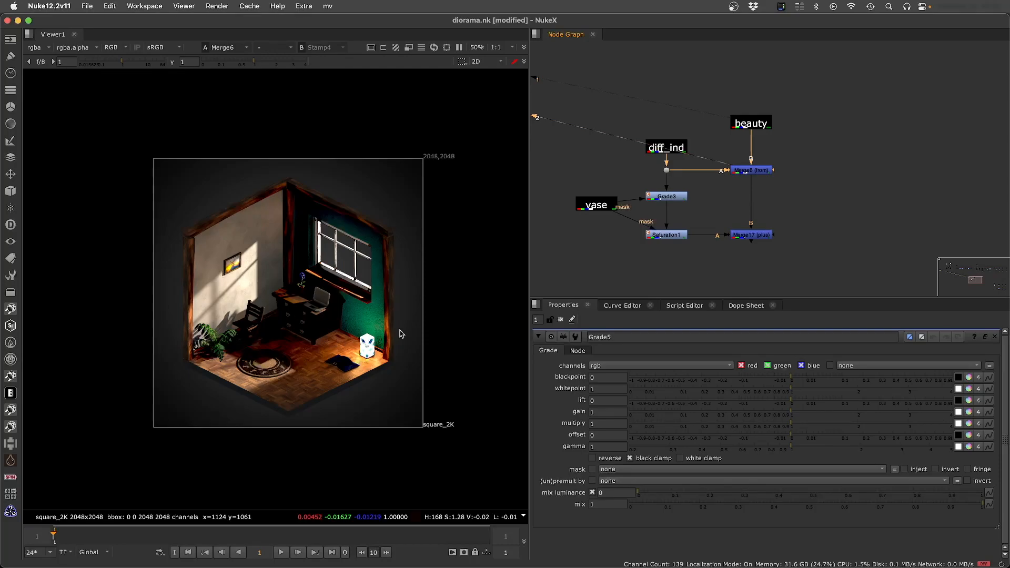
Examine how Merge6 (from) takes beauty and diff_ind, and the Grade3 and Saturation1 nodes masked by the vase
{"action": "left_click", "coordinate": [807, 179]}
{"action": "left_click", "coordinate": [755, 171]}
{"action": "scroll", "coordinate": [762, 176], "scroll_direction": "up", "scroll_amount": 3}
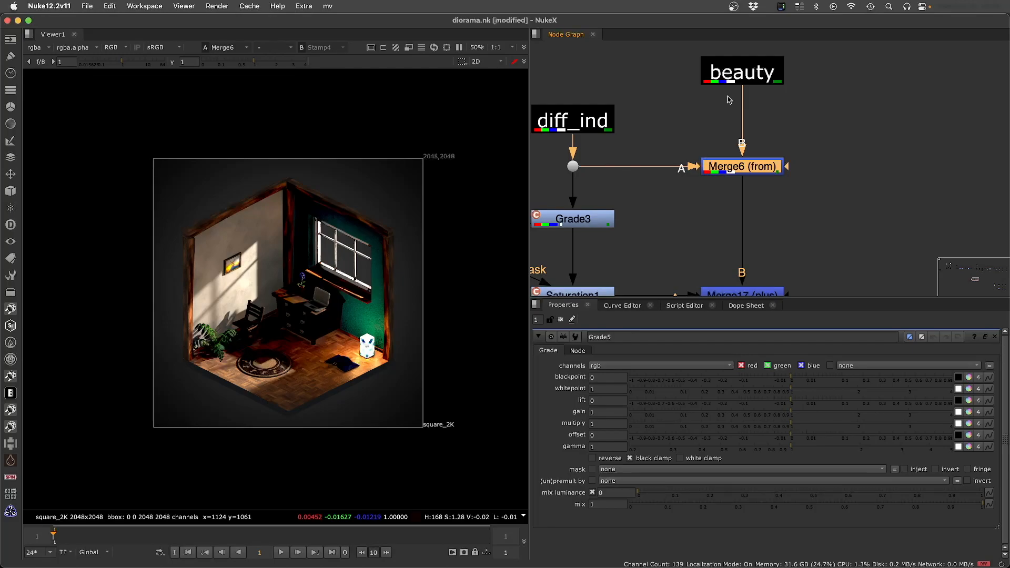
{"action": "left_click", "coordinate": [742, 79]}
{"action": "left_click_drag", "start_coordinate": [743, 79], "coordinate": [740, 77]}
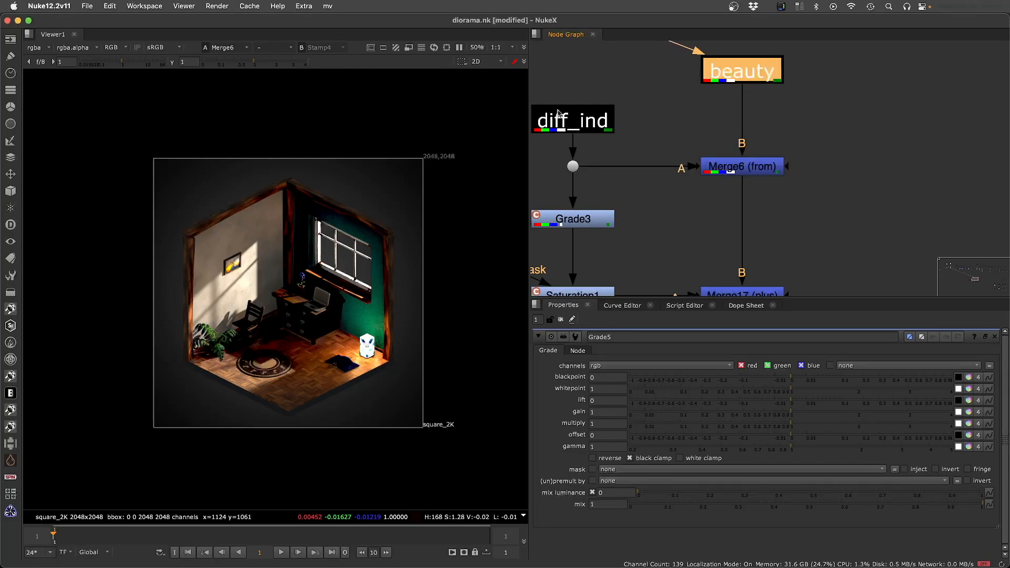
{"action": "mouse_move", "coordinate": [644, 204]}
{"action": "middle_mouse_down"}
{"action": "mouse_move", "coordinate": [753, 176]}
{"action": "mouse_move", "coordinate": [740, 159]}
{"action": "middle_mouse_up"}
{"action": "scroll", "coordinate": [683, 164], "scroll_direction": "down", "scroll_amount": 3}
{"action": "left_click_drag", "start_coordinate": [556, 144], "coordinate": [730, 232]}
{"action": "left_click", "coordinate": [633, 153]}
{"action": "left_click_drag", "start_coordinate": [540, 153], "coordinate": [713, 226]}
{"action": "left_click", "coordinate": [640, 247]}
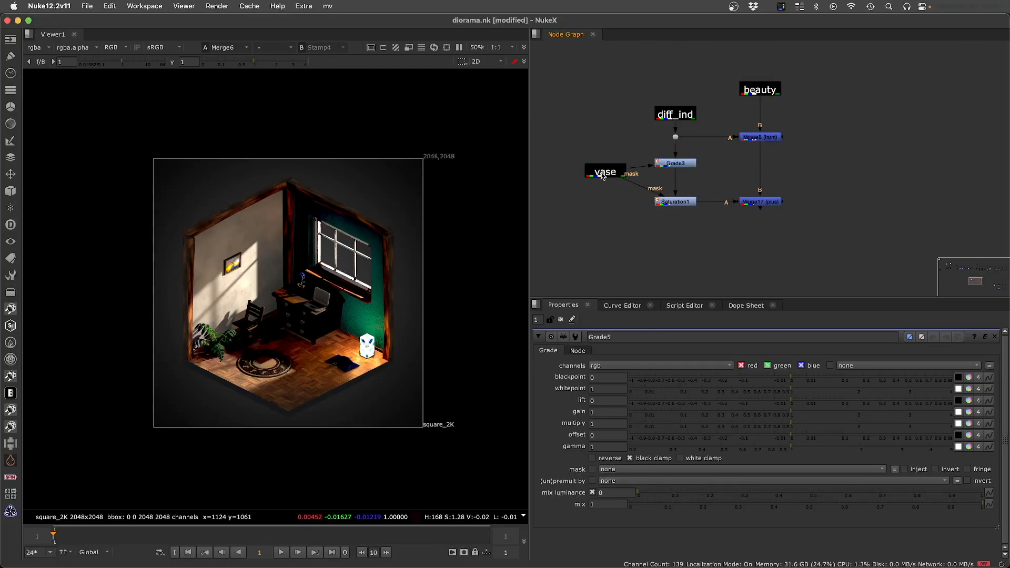
View the vase matte on its own
{"action": "left_click", "coordinate": [602, 171]}
{"action": "key", "text": "1"}
{"action": "left_click", "coordinate": [577, 181]}
Compare the vase up close in the original diff_ind pass, the Grade3 output and the Saturation1 output
{"action": "left_click", "coordinate": [677, 163]}
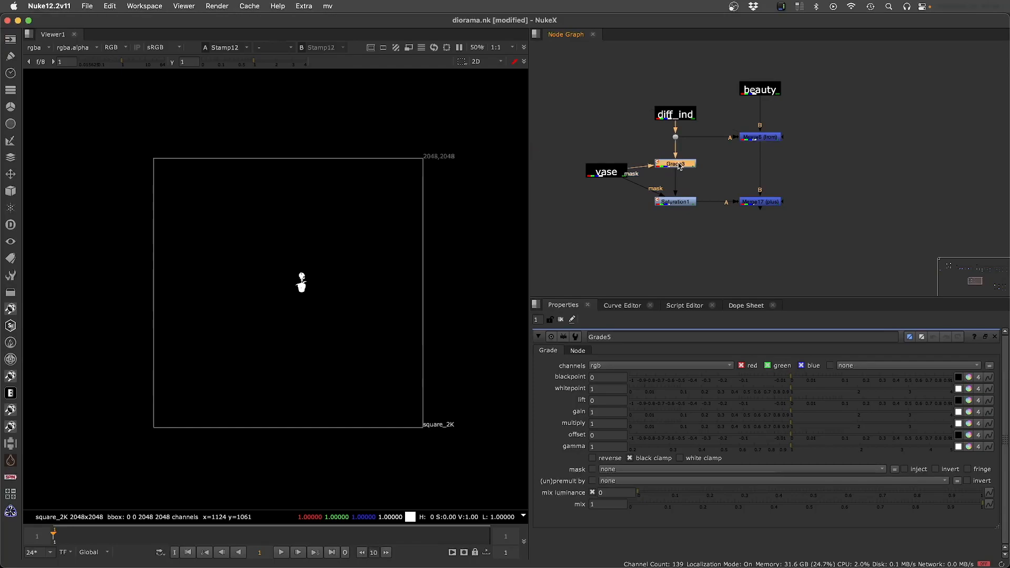
{"action": "key", "text": "1"}
{"action": "scroll", "coordinate": [288, 295], "scroll_direction": "up", "scroll_amount": 5}
{"action": "left_click", "coordinate": [666, 117]}
{"action": "key", "text": "1"}
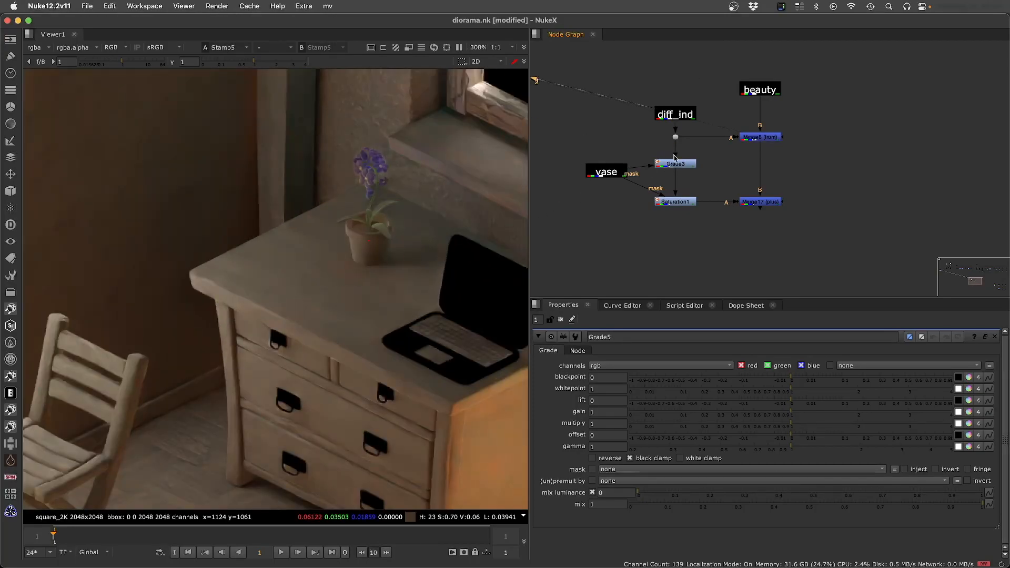
{"action": "left_click", "coordinate": [667, 163]}
{"action": "key", "text": "1"}
{"action": "left_click", "coordinate": [676, 202]}
{"action": "key", "text": "1"}
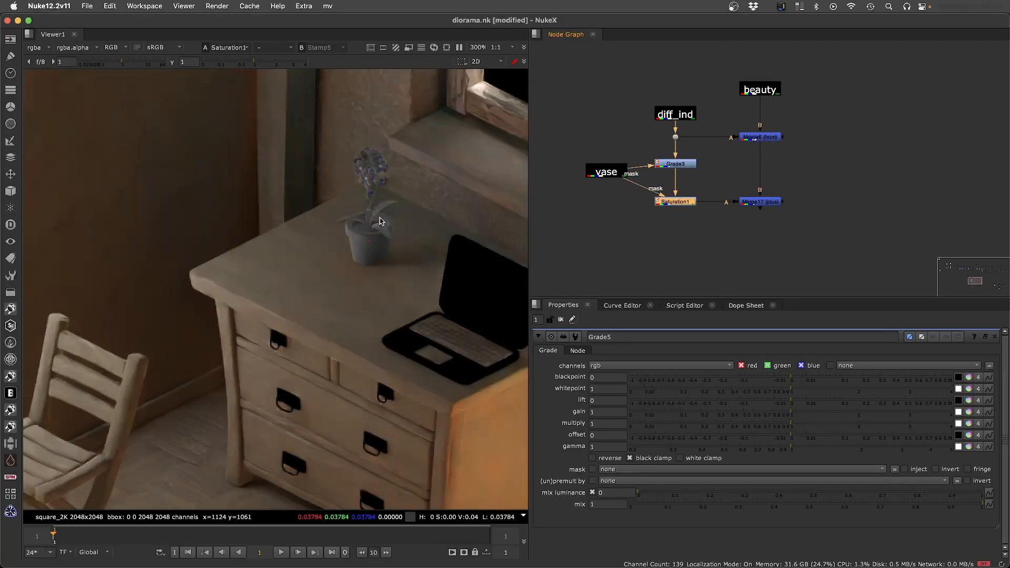
{"action": "left_click", "coordinate": [649, 149]}
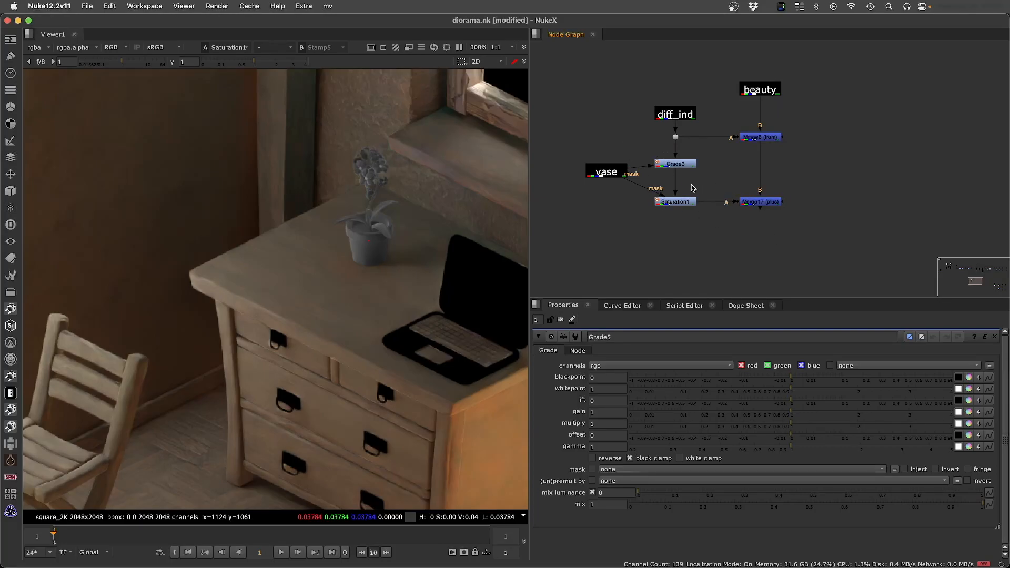
{"action": "left_click_drag", "start_coordinate": [588, 149], "coordinate": [718, 227]}
View the Merge17 result that adds the adjusted diffuse indirect back, and compare it with the original beauty
{"action": "left_click", "coordinate": [763, 202]}
{"action": "key", "text": "1"}
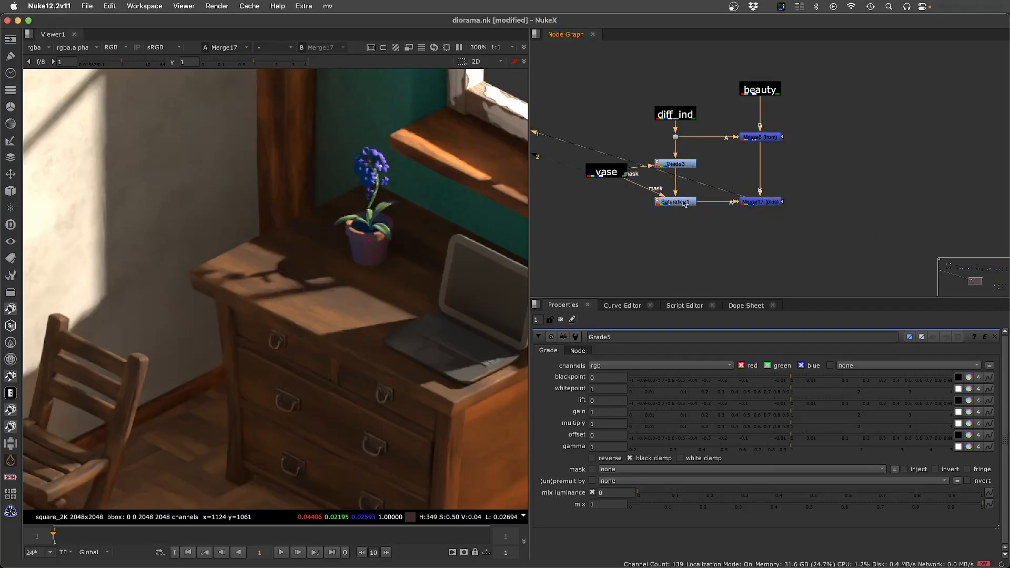
{"action": "left_click", "coordinate": [761, 94]}
{"action": "key", "text": "1"}
{"action": "left_click", "coordinate": [754, 206]}
{"action": "key", "text": "1"}
Disable Saturation1 and adjust the vase's Grade3 to a gain of 0.345 and a multiply of 0.4
{"action": "left_click", "coordinate": [671, 202]}
{"action": "key", "text": "d"}
{"action": "double_click", "coordinate": [675, 164]}
{"action": "mouse_move", "coordinate": [709, 424]}
{"action": "left_mouse_down"}
{"action": "mouse_move", "coordinate": [732, 418]}
{"action": "mouse_move", "coordinate": [710, 412]}
{"action": "mouse_move", "coordinate": [725, 412]}
{"action": "left_mouse_up"}
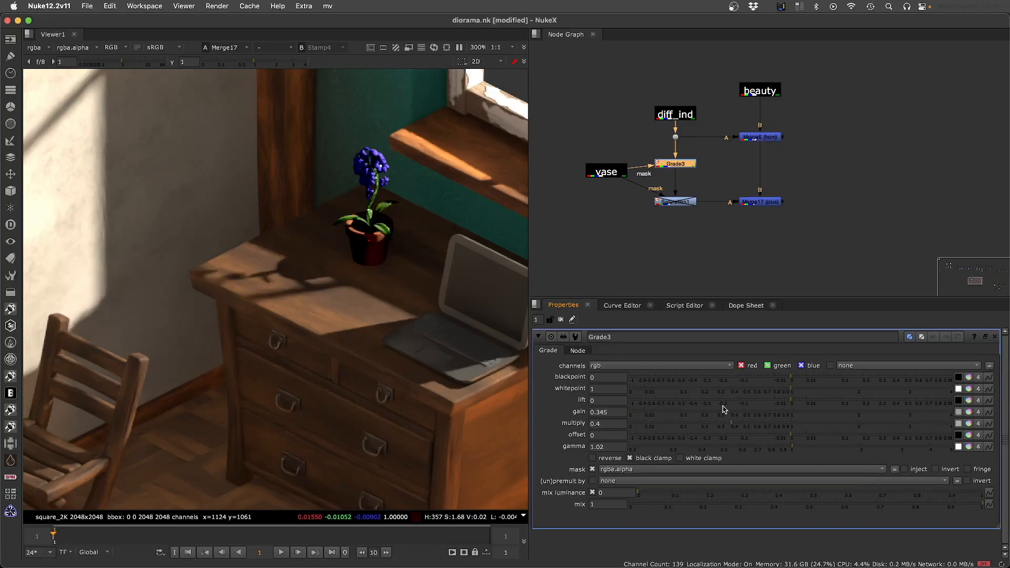
Examine the vase's diffuse indirect setup and trace its diff_ind input back to the shuffled passes of the render
{"action": "left_click", "coordinate": [707, 188]}
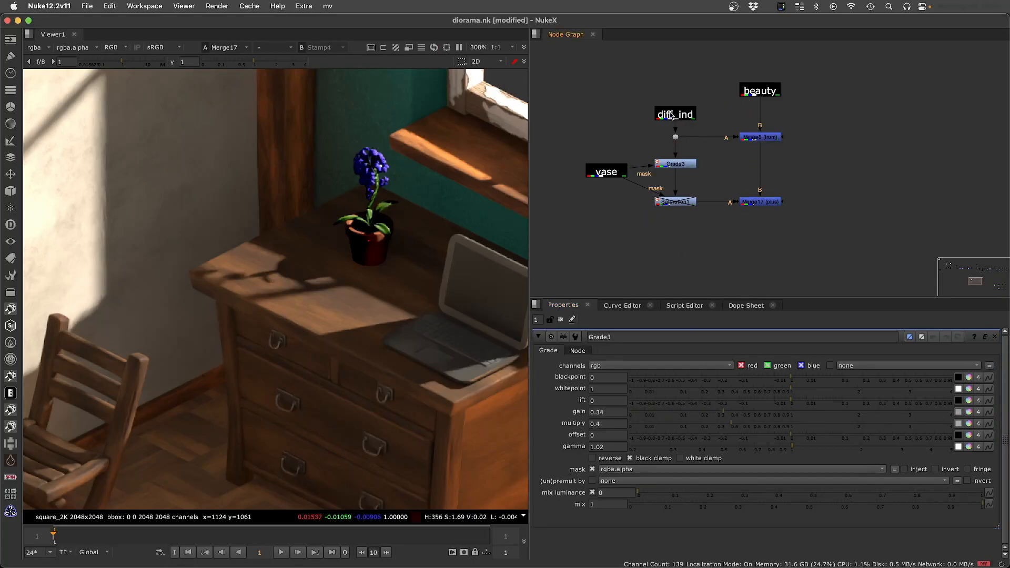
{"action": "left_click_drag", "start_coordinate": [583, 145], "coordinate": [721, 231]}
{"action": "left_click", "coordinate": [728, 235]}
{"action": "scroll", "coordinate": [695, 195], "scroll_direction": "down", "scroll_amount": 6}
{"action": "left_click_drag", "start_coordinate": [593, 77], "coordinate": [907, 173]}
{"action": "scroll", "coordinate": [563, 205], "scroll_direction": "up", "scroll_amount": 5}
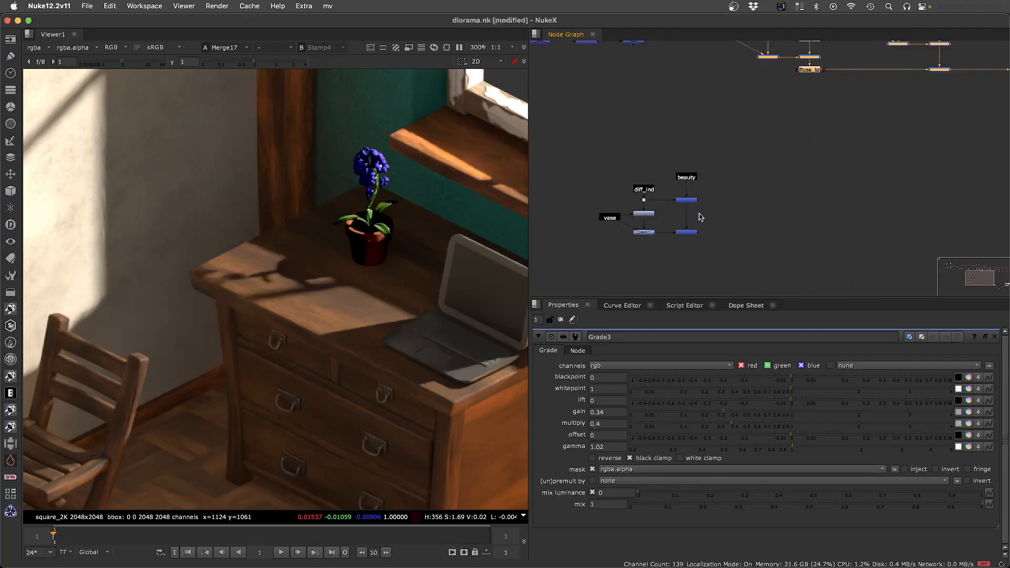
{"action": "left_click_drag", "start_coordinate": [639, 198], "coordinate": [640, 189]}
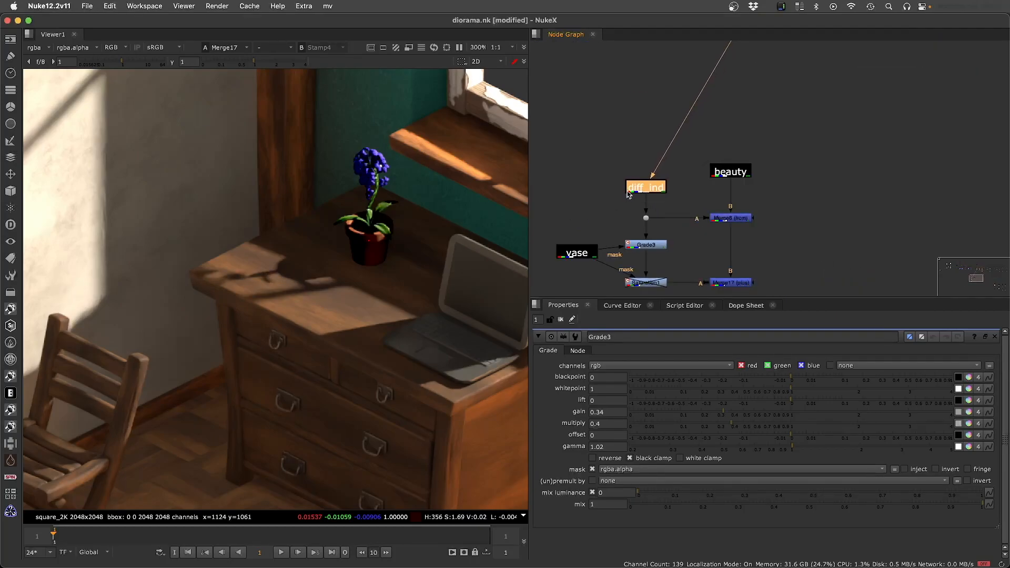
{"action": "middle_click_drag", "start_coordinate": [729, 147], "coordinate": [715, 198]}
{"action": "scroll", "coordinate": [713, 193], "scroll_direction": "down", "scroll_amount": 4}
{"action": "middle_click_drag", "start_coordinate": [999, 76], "coordinate": [817, 192]}
{"action": "scroll", "coordinate": [823, 163], "scroll_direction": "up", "scroll_amount": 6}
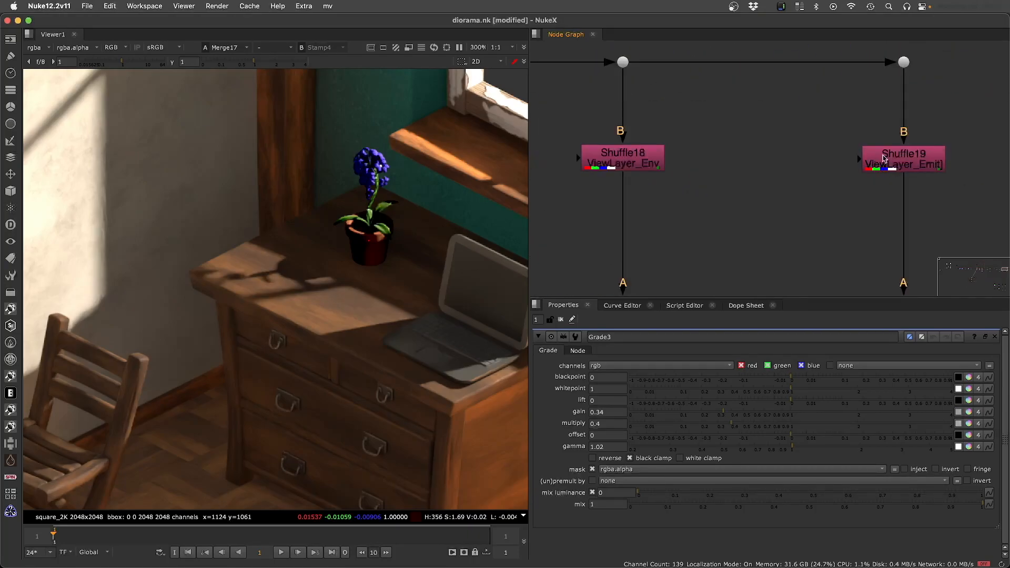
Reset the desk's Grade3 in the diffuse_total setup to a multiply of 1 and an offset of 0
{"action": "scroll", "coordinate": [737, 184], "scroll_direction": "down", "scroll_amount": 6}
{"action": "middle_click_drag", "start_coordinate": [558, 279], "coordinate": [729, 237]}
{"action": "scroll", "coordinate": [728, 237], "scroll_direction": "up", "scroll_amount": 4}
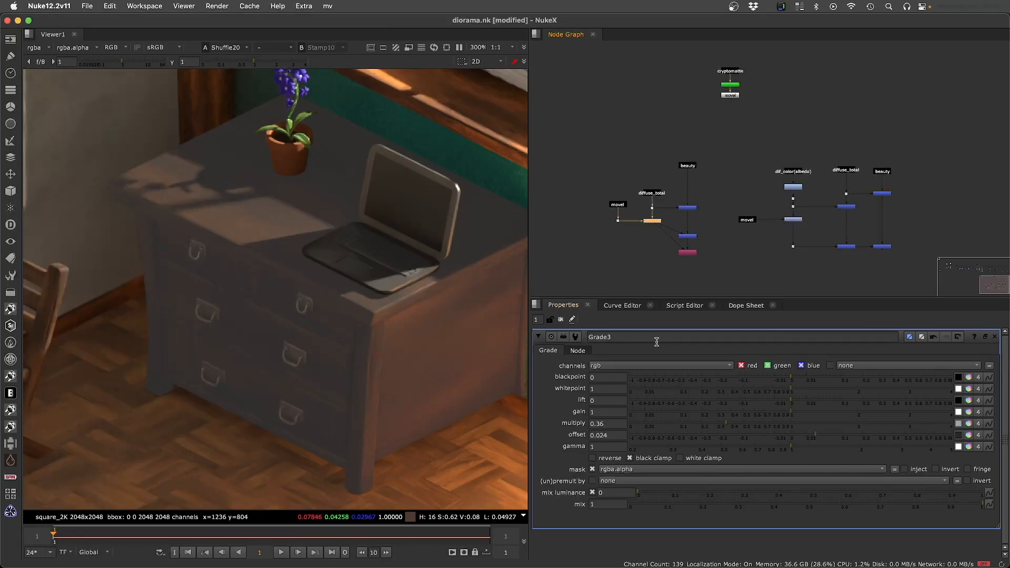
{"action": "left_click", "coordinate": [790, 425]}
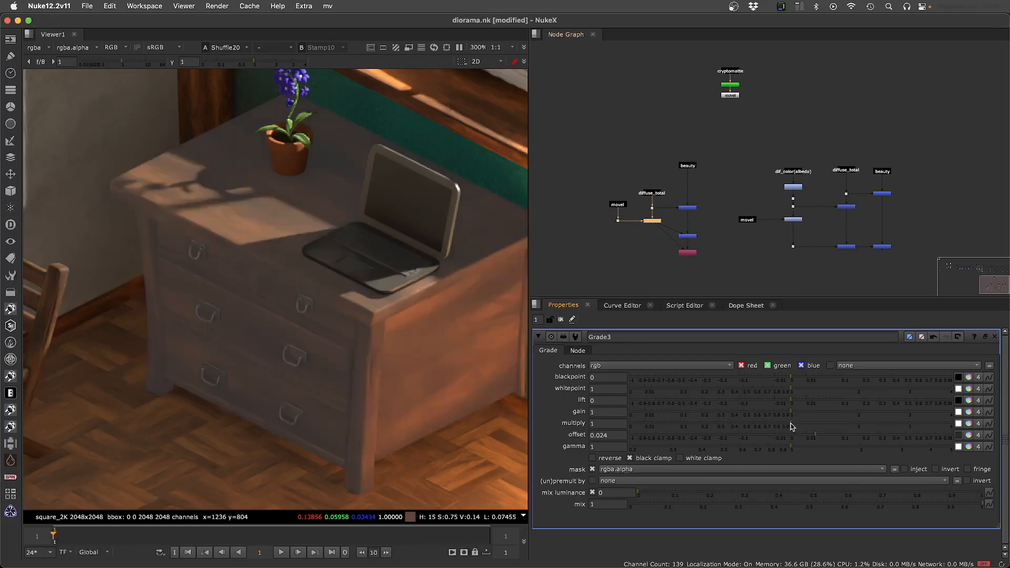
{"action": "left_click", "coordinate": [792, 436]}
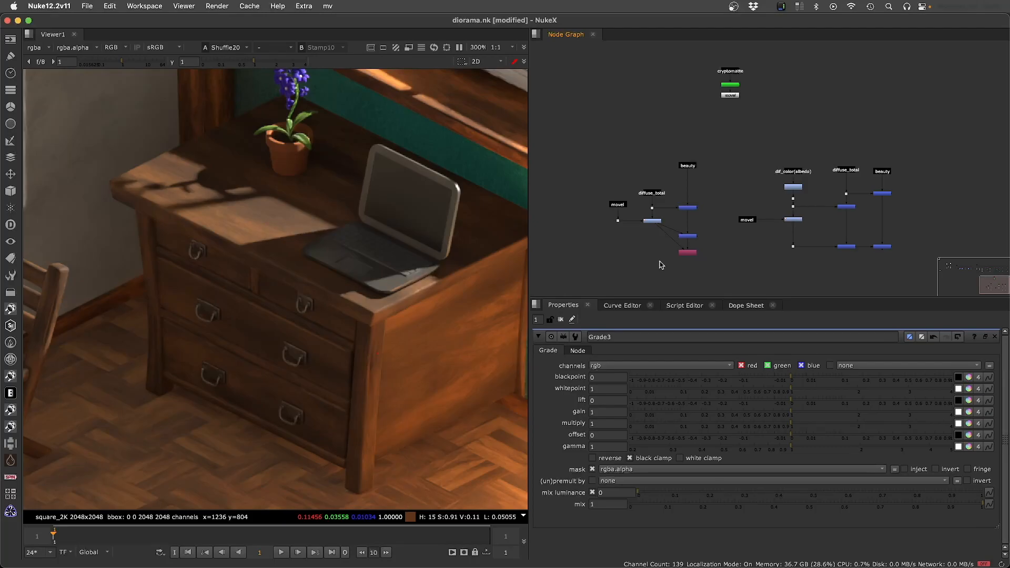
View the diff_ind, diff_dir and dif_color(albedo) passes one after another in the main pass breakdown
{"action": "middle_click_drag", "start_coordinate": [366, 211], "coordinate": [351, 251]}
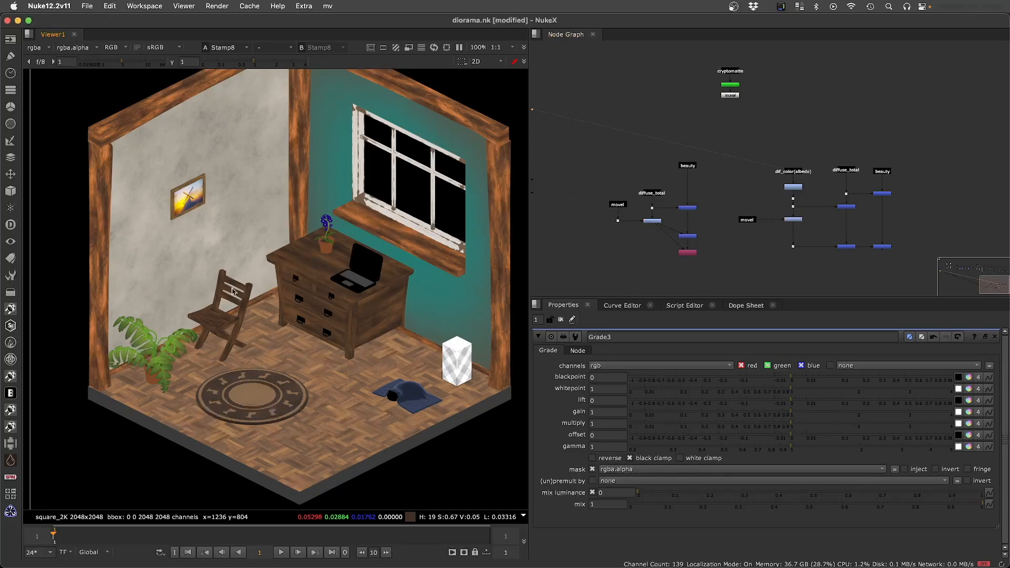
{"action": "middle_click_drag", "start_coordinate": [627, 118], "coordinate": [845, 292]}
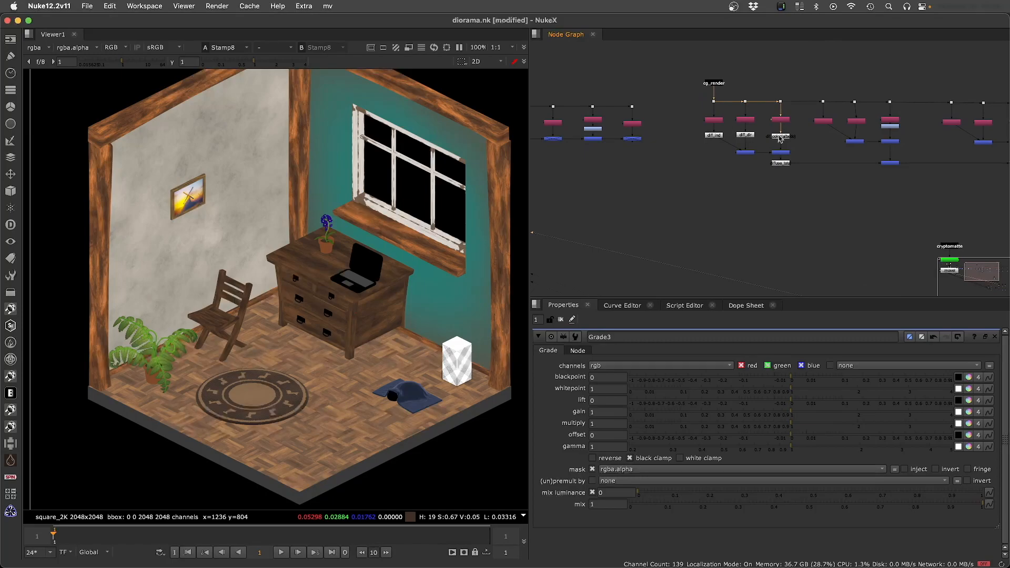
{"action": "scroll", "coordinate": [719, 138], "scroll_direction": "up", "scroll_amount": 3}
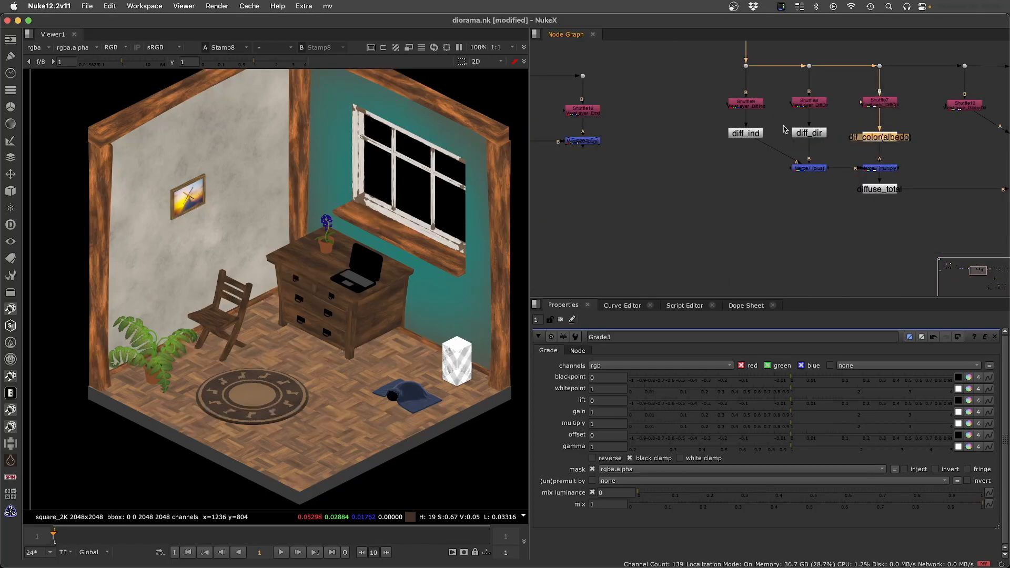
{"action": "left_click", "coordinate": [743, 137]}
{"action": "key", "text": "1"}
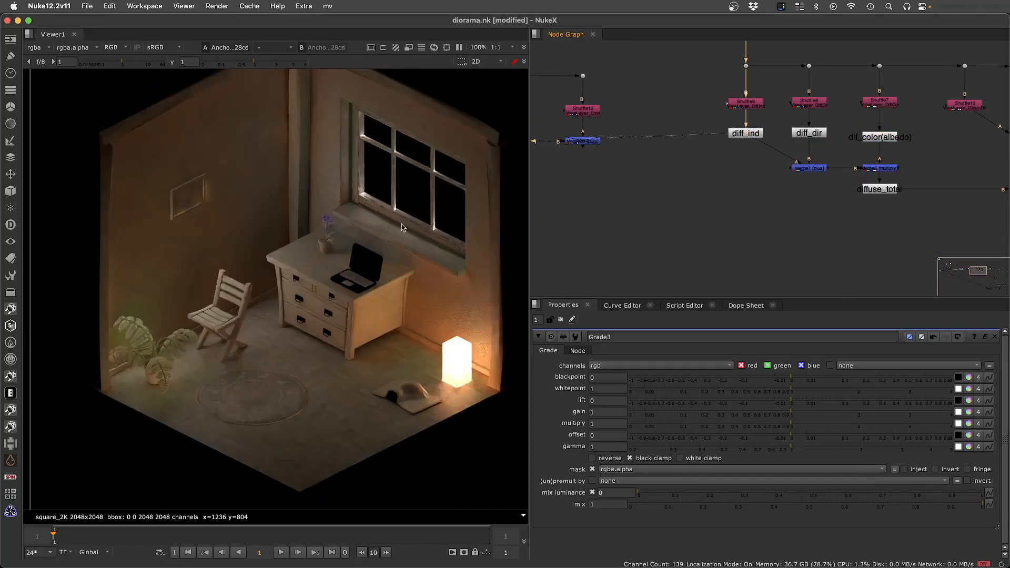
{"action": "left_click", "coordinate": [815, 137]}
{"action": "key", "text": "1"}
{"action": "middle_click_drag", "start_coordinate": [856, 144], "coordinate": [730, 149]}
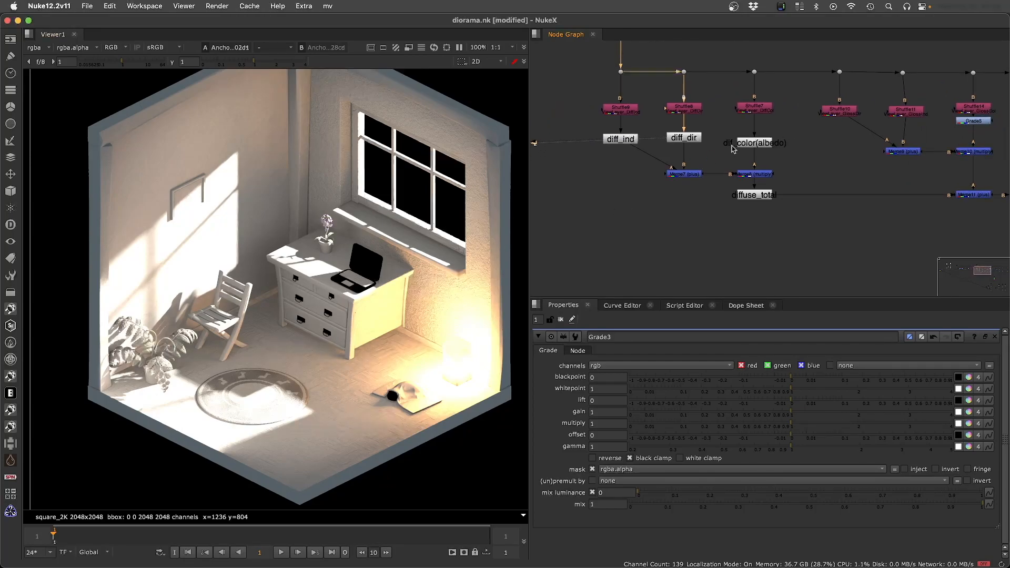
{"action": "left_click", "coordinate": [731, 146]}
{"action": "key", "text": "1"}
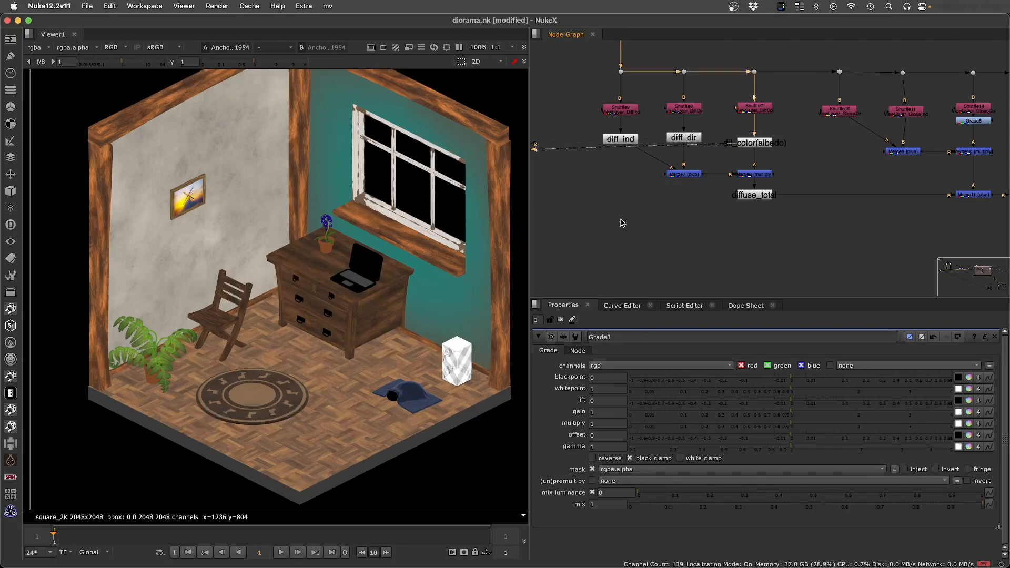
Examine how Merge8 multiplies the albedo with the combined diffuse light, and how Merge10 treats the glossy passes
{"action": "scroll", "coordinate": [661, 237], "scroll_direction": "down", "scroll_amount": 4}
{"action": "middle_click_drag", "start_coordinate": [661, 239], "coordinate": [615, 104]}
{"action": "middle_click_drag", "start_coordinate": [731, 208], "coordinate": [623, 71]}
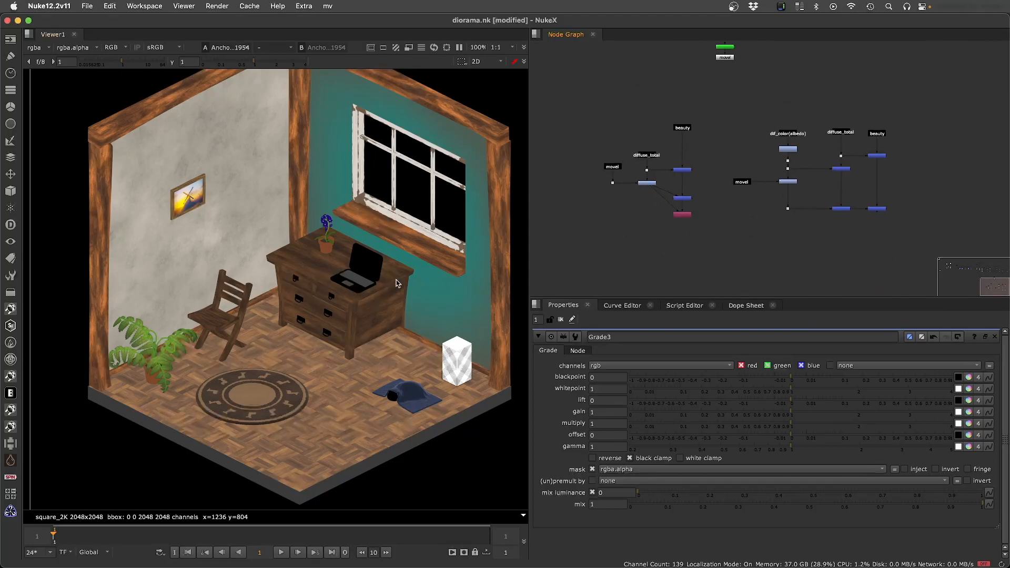
{"action": "middle_click_drag", "start_coordinate": [621, 162], "coordinate": [731, 291]}
{"action": "middle_click_drag", "start_coordinate": [648, 119], "coordinate": [676, 238]}
{"action": "scroll", "coordinate": [689, 160], "scroll_direction": "up", "scroll_amount": 6}
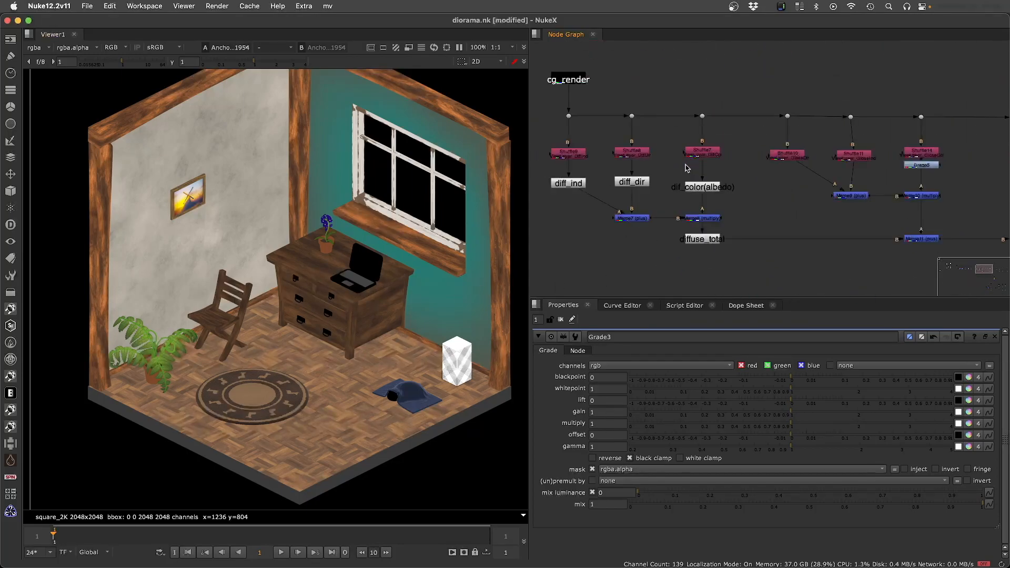
{"action": "left_click", "coordinate": [703, 251]}
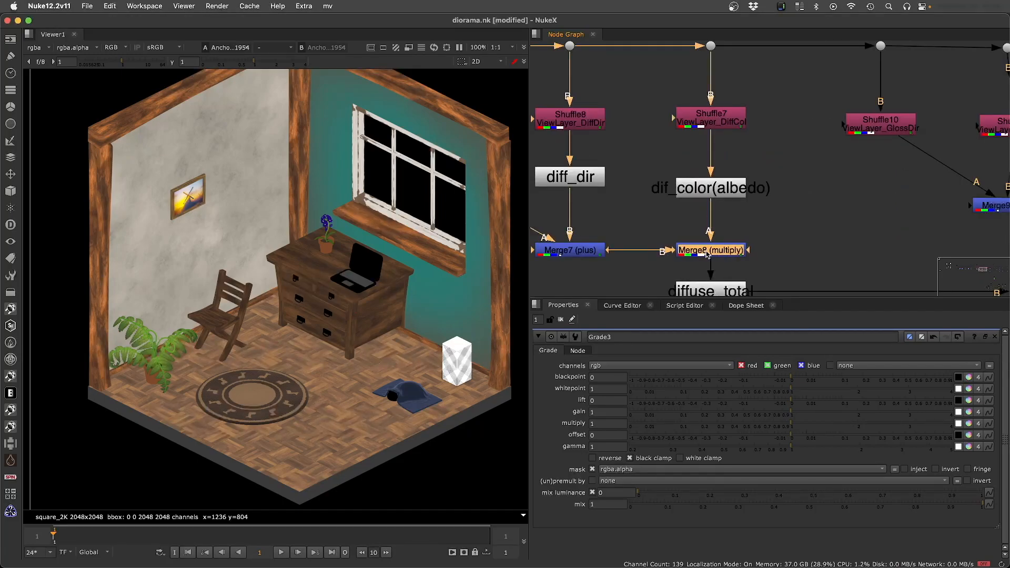
{"action": "middle_click_drag", "start_coordinate": [754, 228], "coordinate": [574, 202]}
{"action": "mouse_move", "coordinate": [948, 232]}
{"action": "middle_mouse_down"}
{"action": "mouse_move", "coordinate": [698, 226]}
{"action": "mouse_move", "coordinate": [650, 258]}
{"action": "middle_mouse_up"}
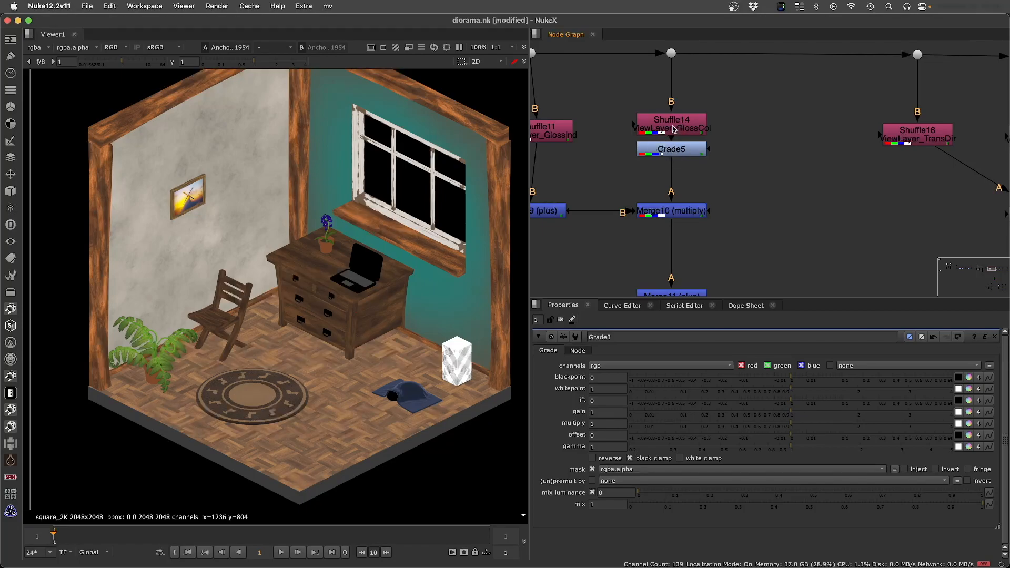
{"action": "left_click", "coordinate": [680, 214]}
{"action": "middle_click_drag", "start_coordinate": [913, 226], "coordinate": [559, 196]}
{"action": "middle_click_drag", "start_coordinate": [821, 182], "coordinate": [777, 203]}
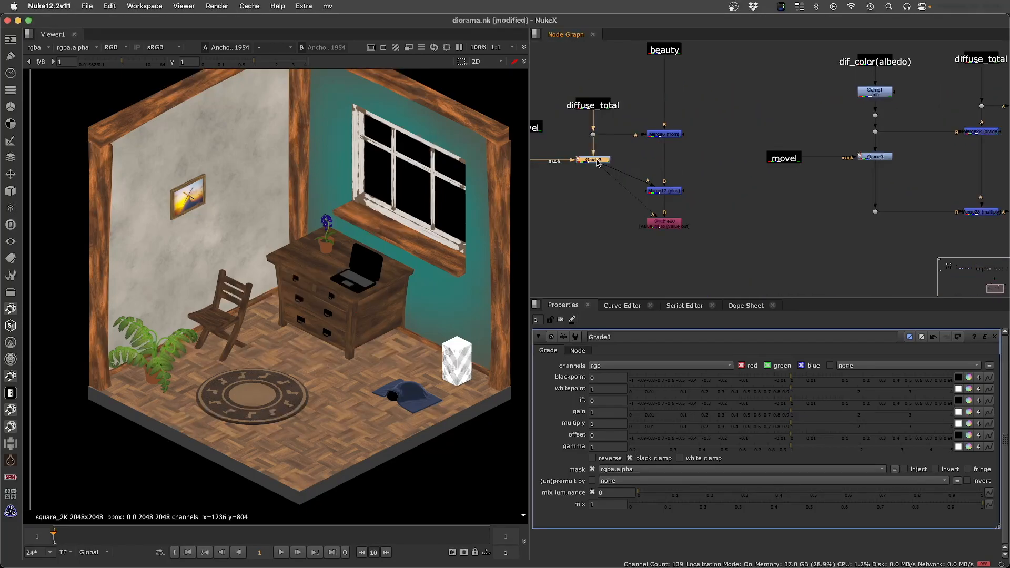
Compare the beauty, the diffuse_total pass and the Grade3 output in the desk setup, finishing close up on the desk
{"action": "middle_click_drag", "start_coordinate": [616, 176], "coordinate": [660, 197]}
{"action": "left_click", "coordinate": [694, 79]}
{"action": "key", "text": "1"}
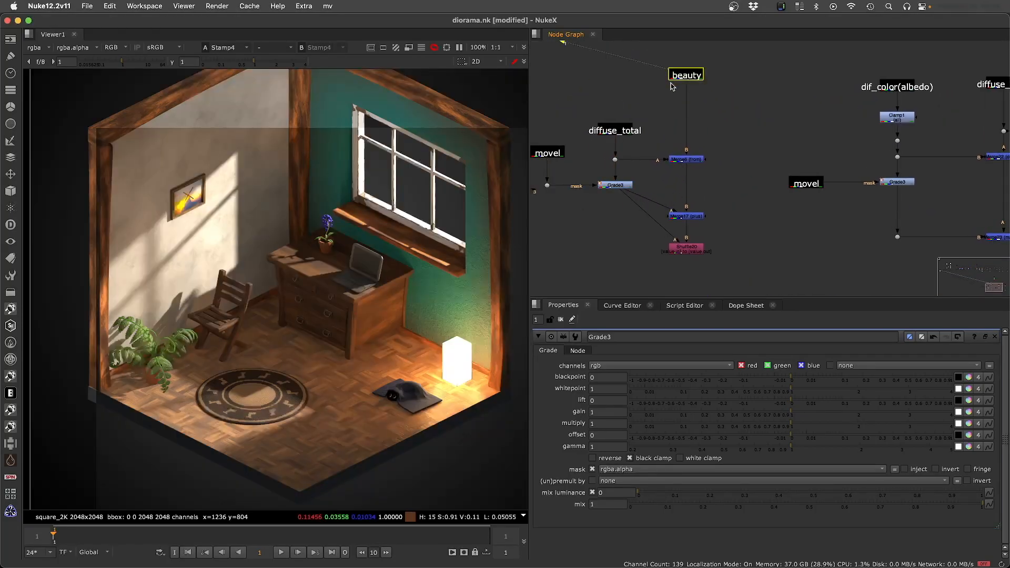
{"action": "left_click", "coordinate": [613, 133]}
{"action": "key", "text": "1"}
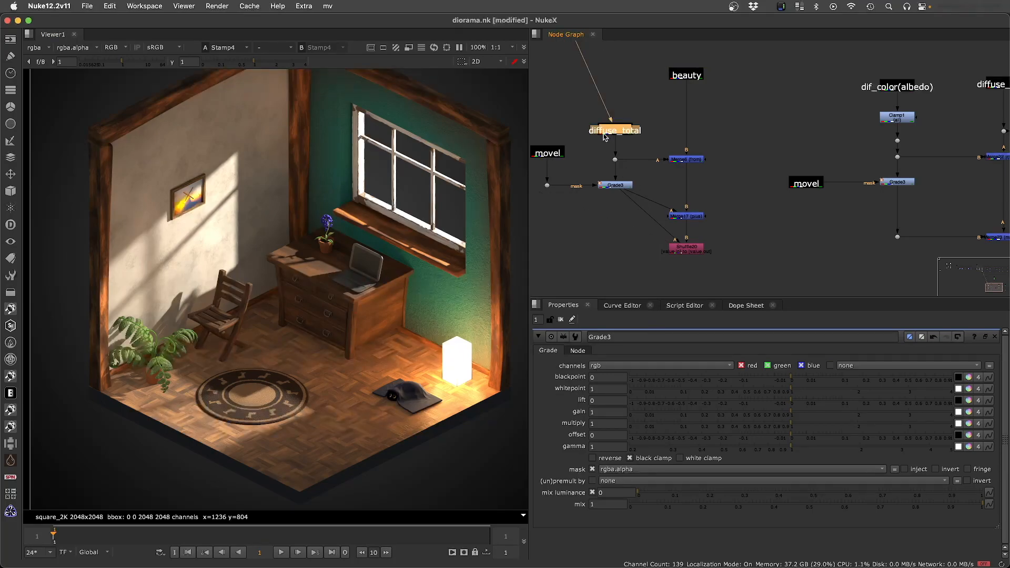
{"action": "key", "text": "1"}
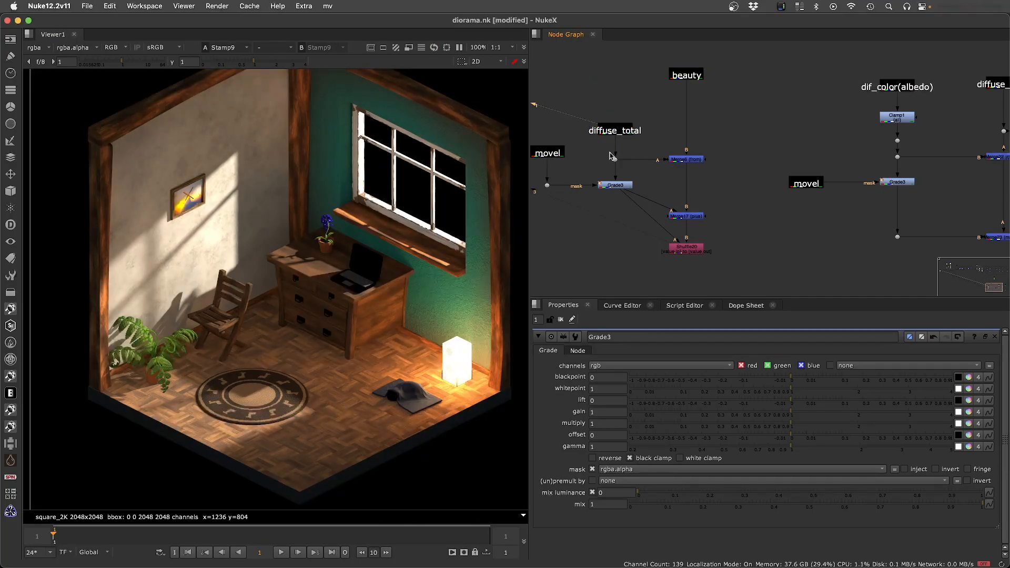
{"action": "left_click", "coordinate": [617, 185]}
{"action": "key", "text": "1"}
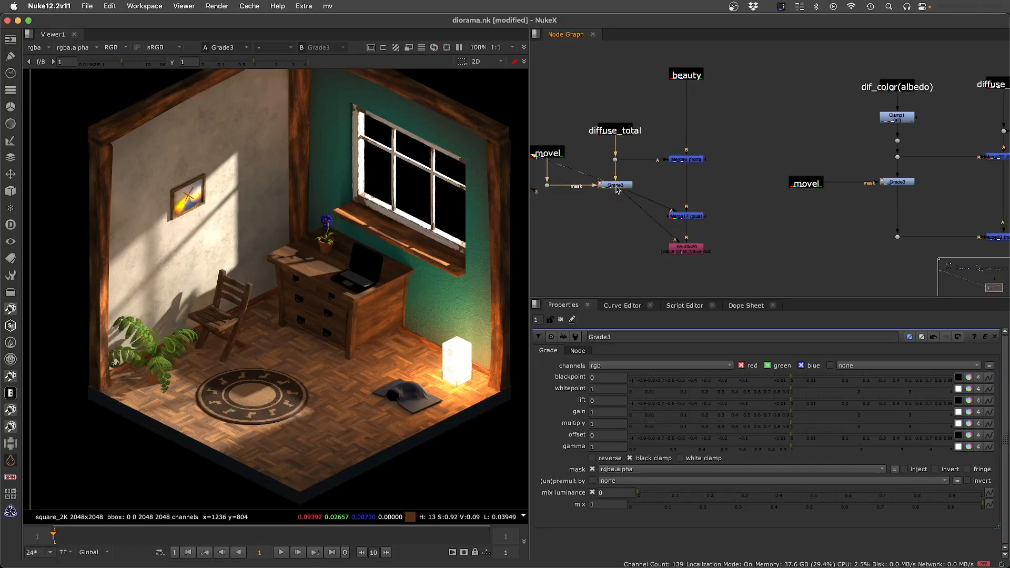
{"action": "scroll", "coordinate": [308, 284], "scroll_direction": "up", "scroll_amount": 3}
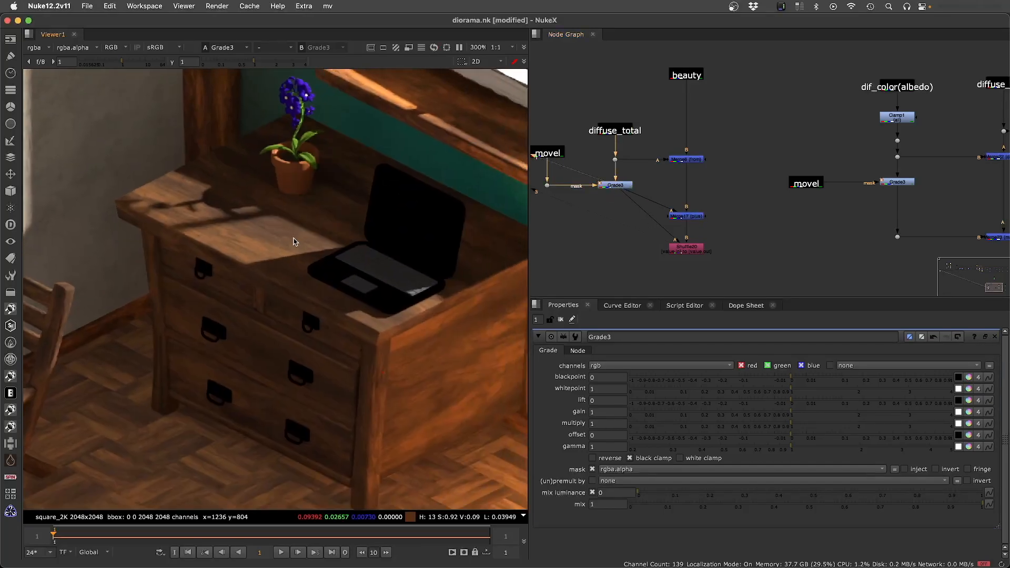
View the desk's movel matte on its own, and return to the Grade3 output
{"action": "left_click", "coordinate": [547, 153]}
{"action": "key", "text": "1"}
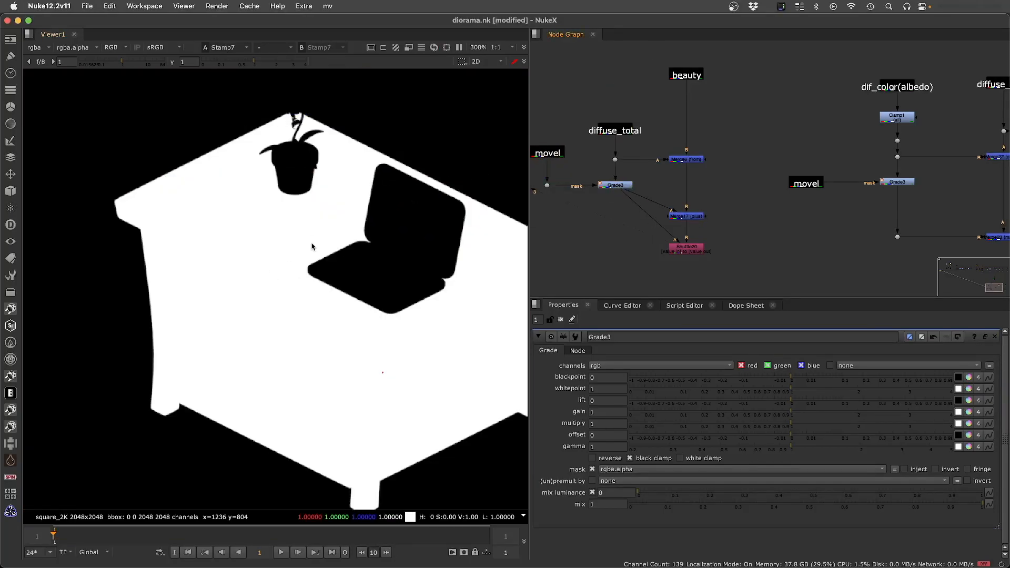
{"action": "left_click", "coordinate": [621, 185]}
{"action": "key", "text": "1"}
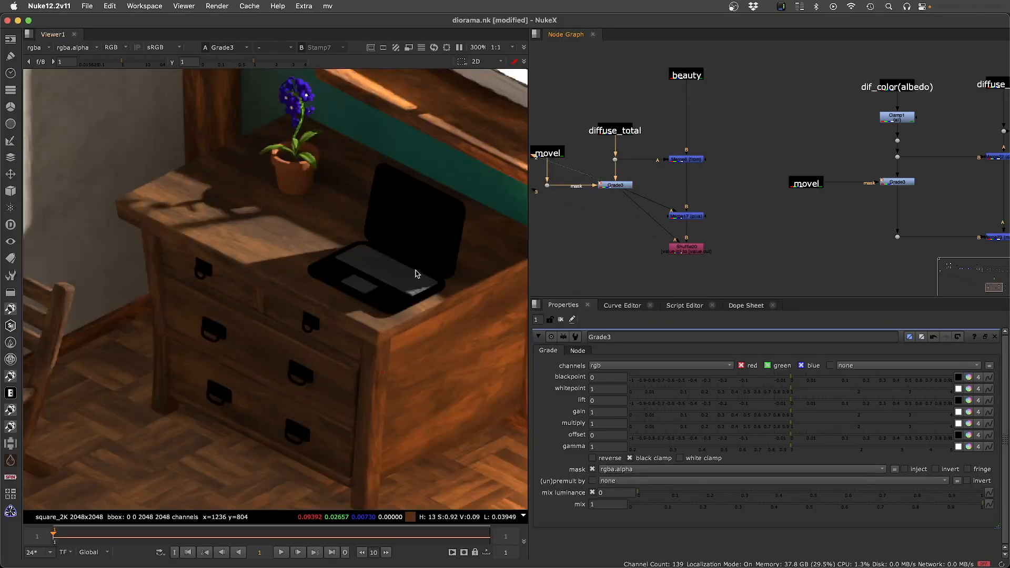
Set the desk's Grade3 to a multiply of 0.555 and an offset of 0.012, and view the original diffuse_total for comparison
{"action": "left_click", "coordinate": [690, 251]}
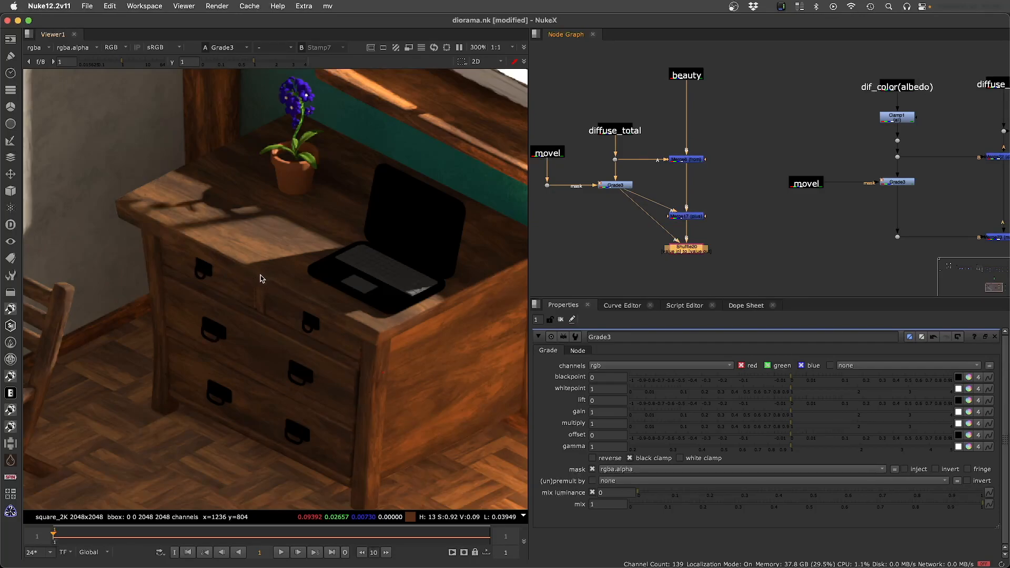
{"action": "left_click", "coordinate": [615, 185]}
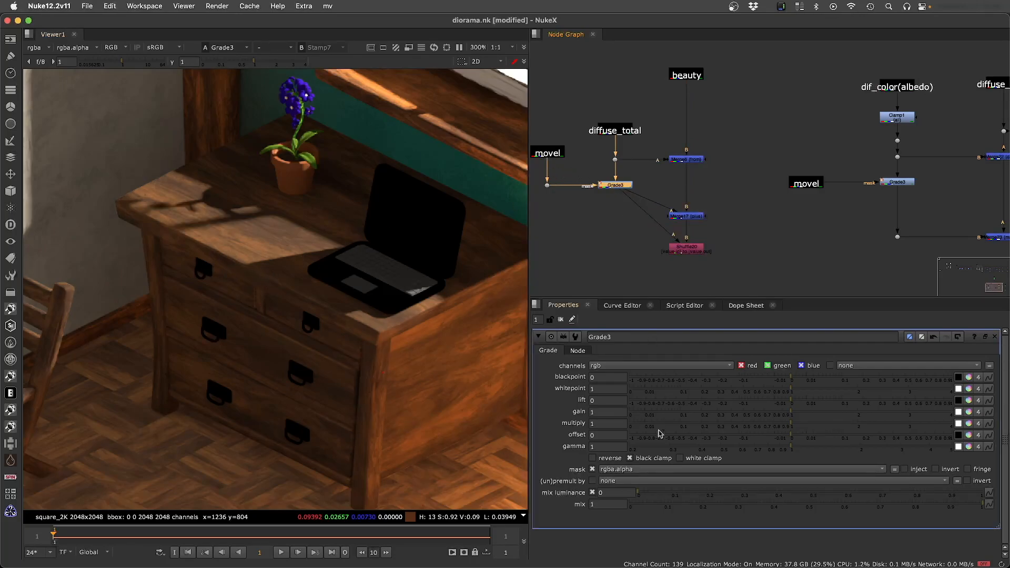
{"action": "left_click_drag", "start_coordinate": [769, 426], "coordinate": [807, 436]}
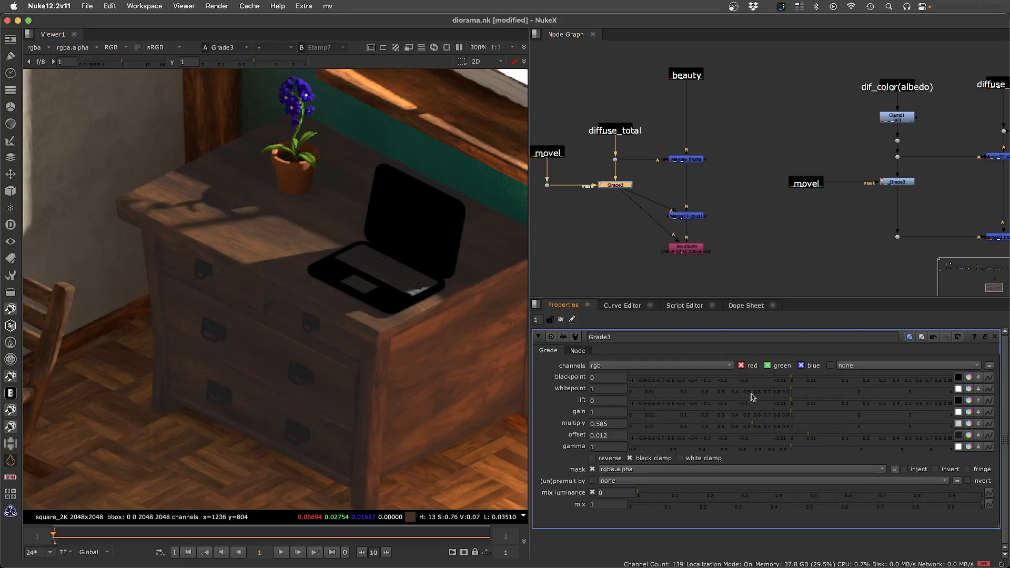
{"action": "left_click_drag", "start_coordinate": [752, 424], "coordinate": [749, 425]}
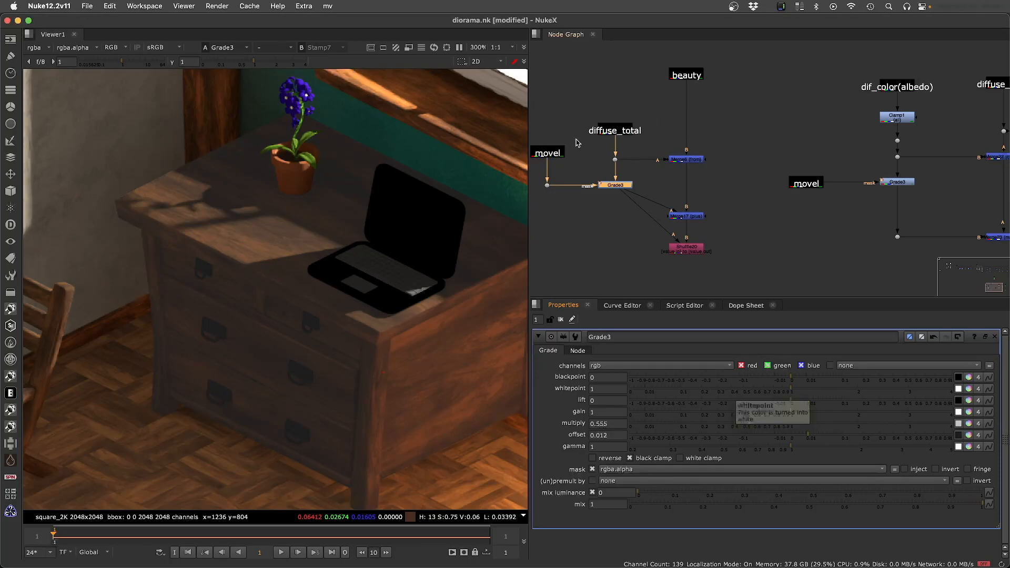
{"action": "left_click", "coordinate": [617, 130]}
{"action": "key", "text": "1"}
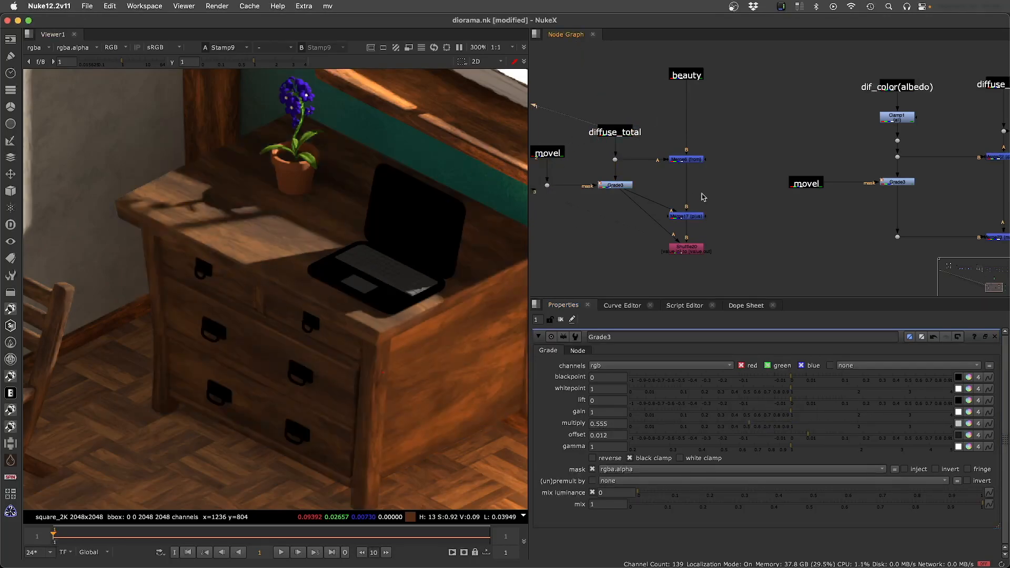
Examine the dif_color(albedo), diffuse_total and beauty inputs of the albedo setup, viewing the beauty
{"action": "scroll", "coordinate": [695, 201], "scroll_direction": "right", "scroll_amount": 10}
{"action": "left_click", "coordinate": [704, 73]}
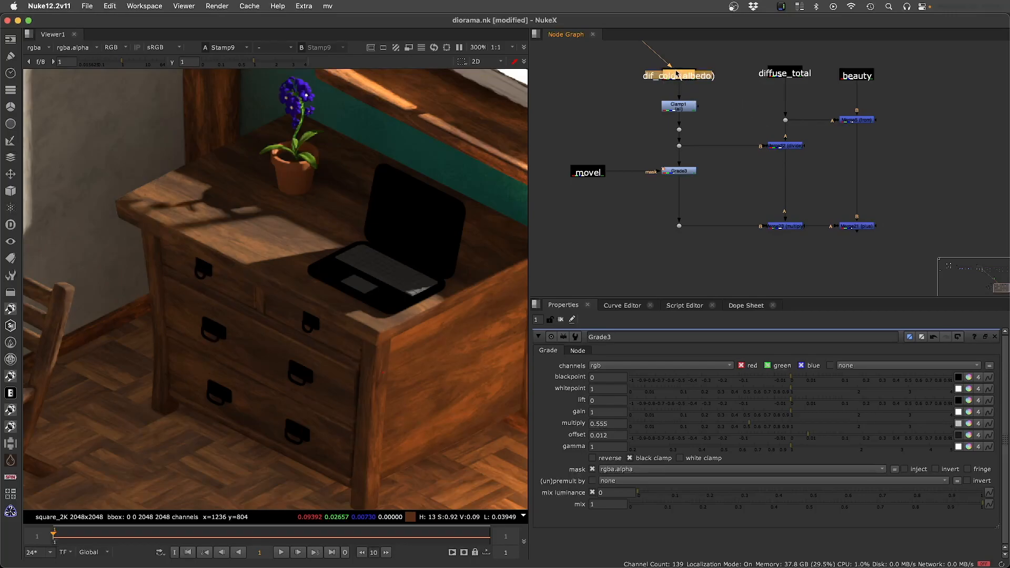
{"action": "left_click", "coordinate": [785, 74]}
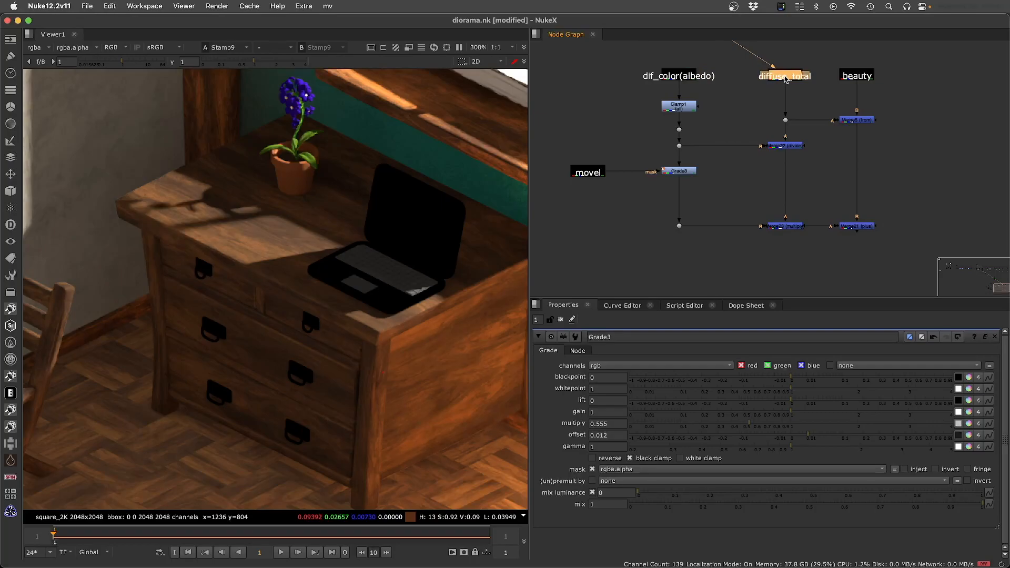
{"action": "left_click", "coordinate": [745, 90]}
{"action": "left_click", "coordinate": [778, 78]}
{"action": "left_click", "coordinate": [675, 78]}
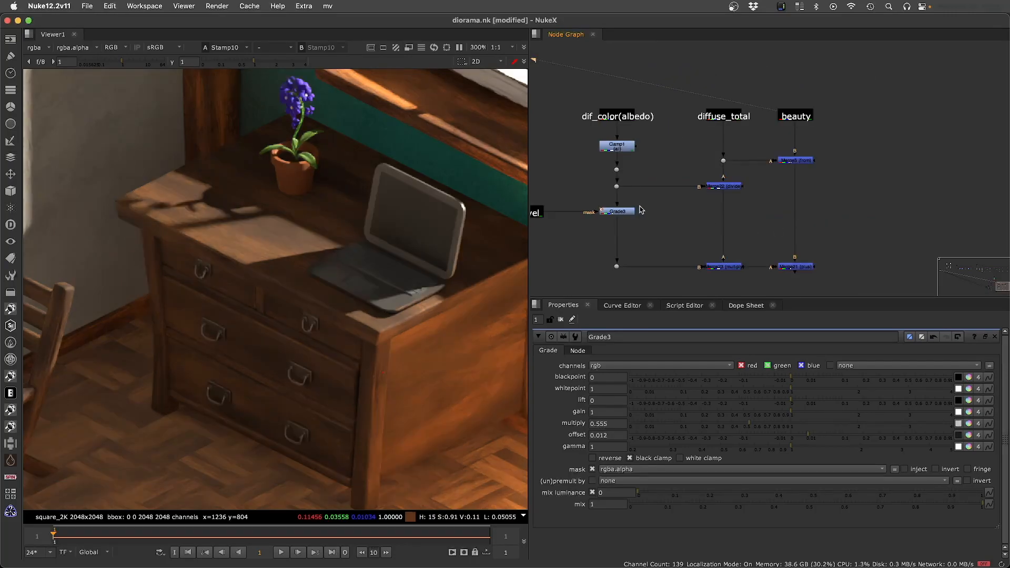
{"action": "scroll", "coordinate": [653, 207], "scroll_direction": "down", "scroll_amount": 5}
{"action": "middle_click_drag", "start_coordinate": [690, 208], "coordinate": [675, 207]}
{"action": "scroll", "coordinate": [686, 202], "scroll_direction": "up", "scroll_amount": 5}
{"action": "left_click", "coordinate": [650, 105]}
{"action": "left_click", "coordinate": [614, 128]}
View Merge5, which subtracts the total diffuse from the beauty, and compare it with the diffuse_total pass
{"action": "middle_click_drag", "start_coordinate": [603, 154], "coordinate": [727, 159]}
{"action": "left_click", "coordinate": [773, 153]}
{"action": "key", "text": "1"}
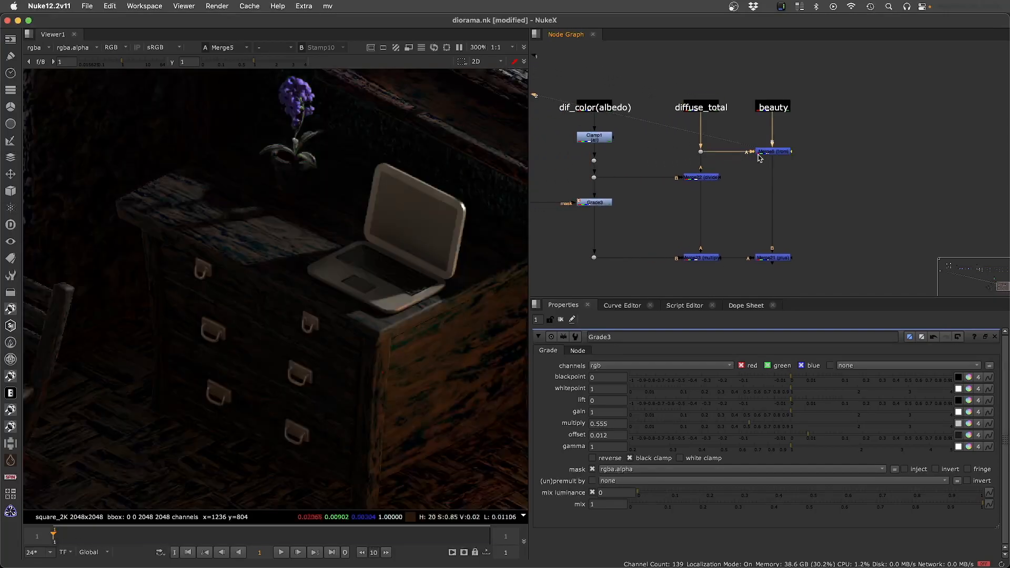
{"action": "left_click", "coordinate": [700, 108]}
{"action": "key", "text": "1"}
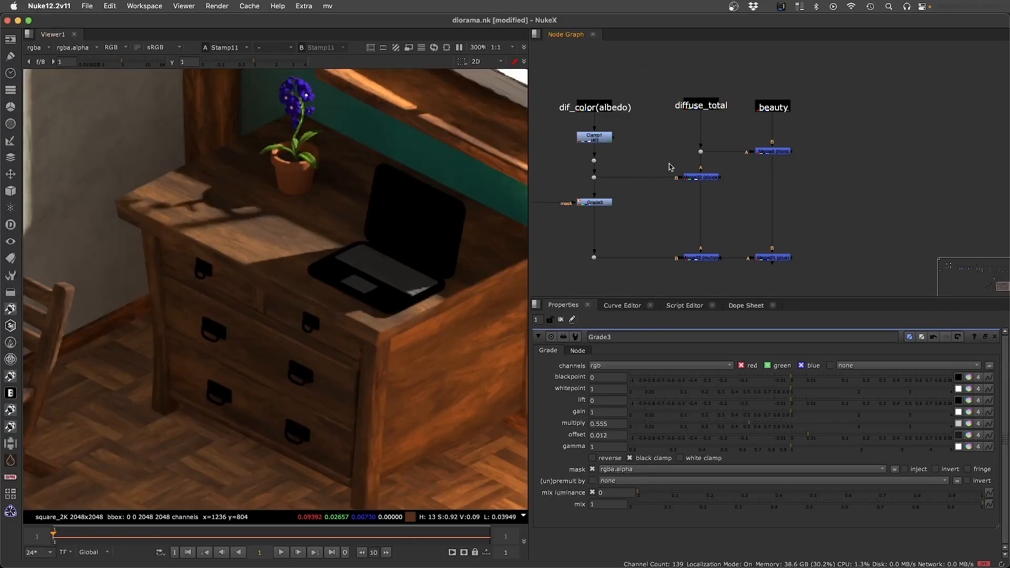
View the diffuse_total pass, followed by the dif_color(albedo) pass, as the two inputs of the divide merge
{"action": "left_click", "coordinate": [693, 106]}
{"action": "key", "text": "1"}
{"action": "left_click", "coordinate": [695, 178]}
{"action": "left_click", "coordinate": [586, 138]}
{"action": "left_click", "coordinate": [590, 105]}
{"action": "key", "text": "1"}
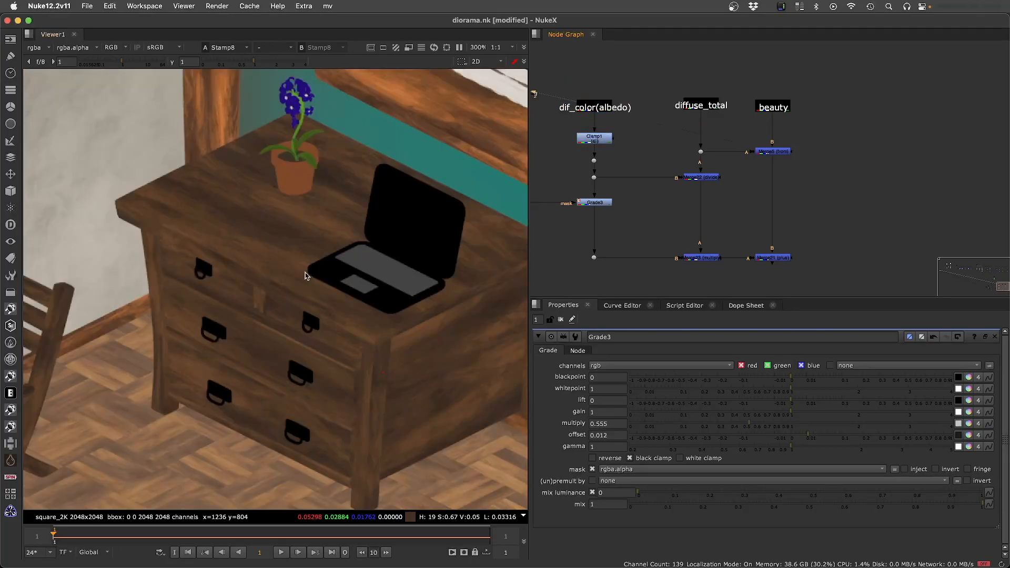
View Merge22, which divides diffuse_total by the albedo, to examine the lighting without surface colour
{"action": "left_click", "coordinate": [704, 177]}
{"action": "key", "text": "1"}
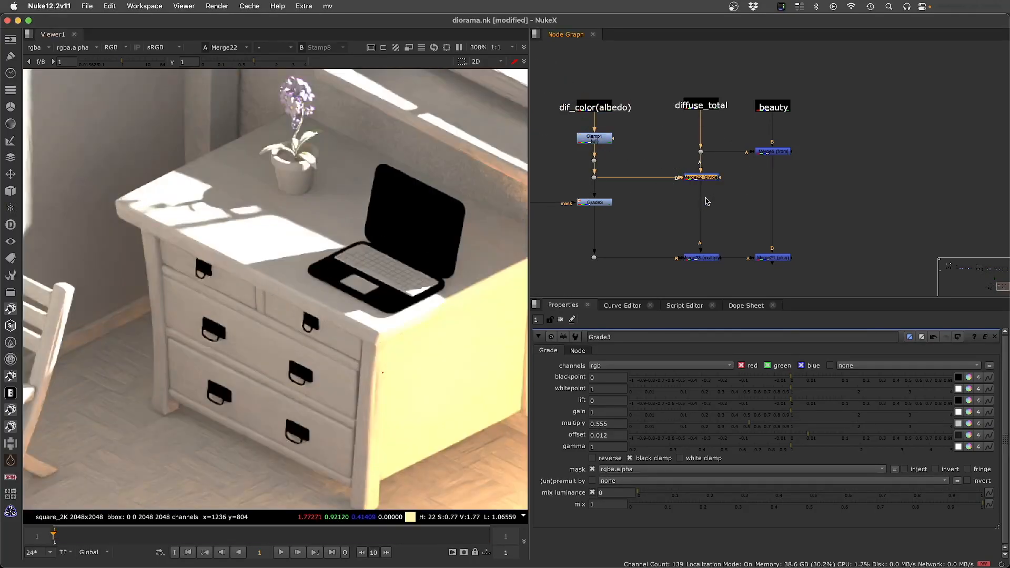
{"action": "left_click", "coordinate": [695, 103]}
{"action": "key", "text": "1"}
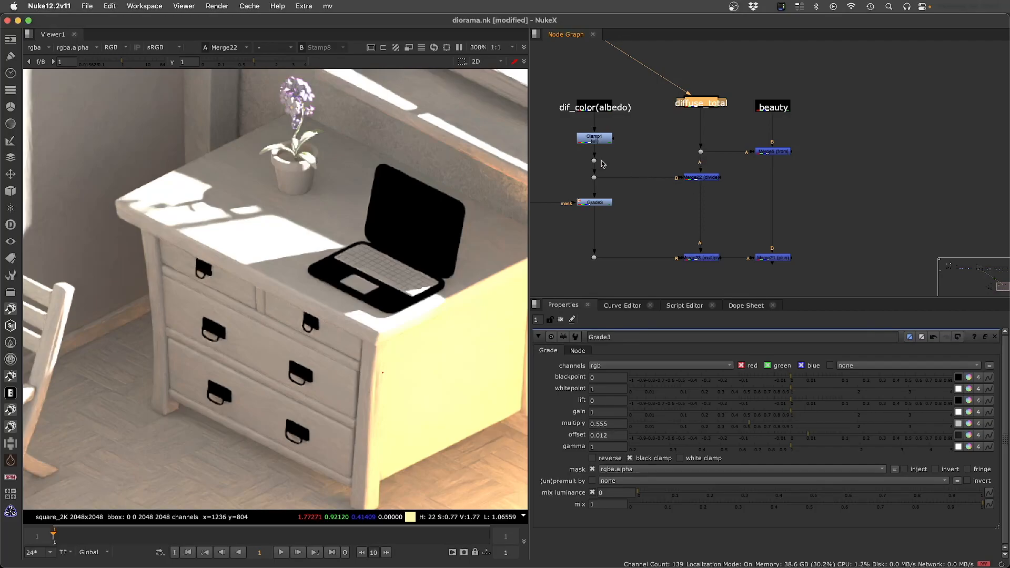
{"action": "left_click", "coordinate": [702, 177]}
{"action": "key", "text": "1"}
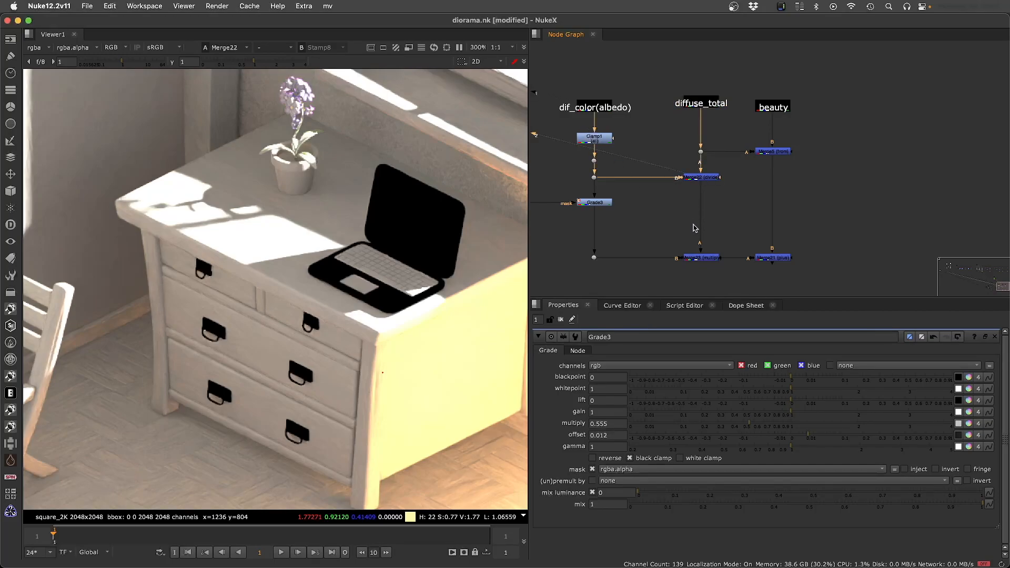
Add a dot on the connection between the divide and multiply merges, and select the albedo's Grade3 with its movel matte
{"action": "left_click", "coordinate": [702, 213], "text": "ctrl"}
{"action": "left_click", "coordinate": [582, 172]}
{"action": "left_click_drag", "start_coordinate": [648, 227], "coordinate": [505, 188]}
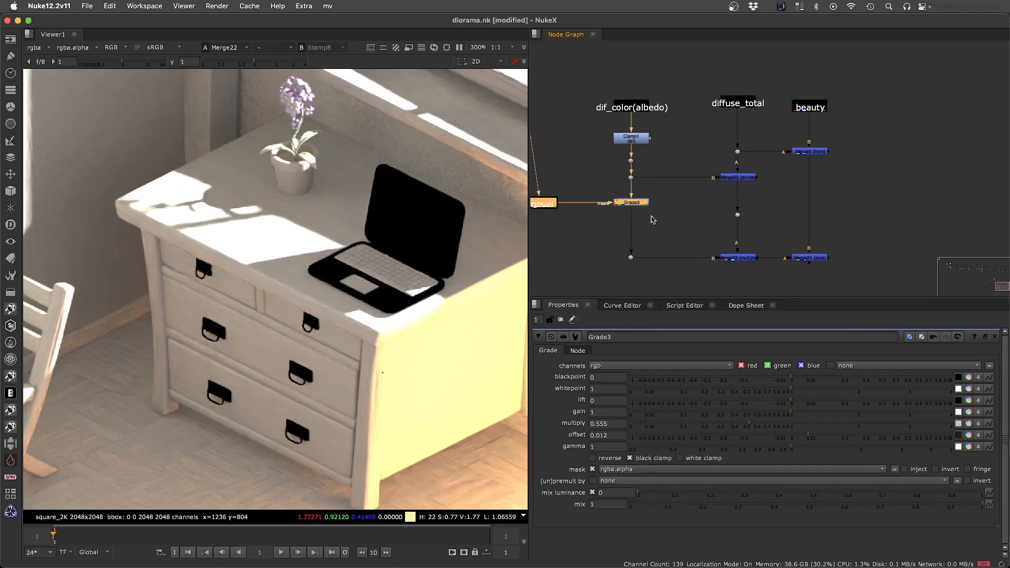
Compare the desk's Grade node in the diffuse_total setup with the matching Grade3 in the albedo setup
{"action": "left_click", "coordinate": [663, 228]}
{"action": "middle_click_drag", "start_coordinate": [636, 221], "coordinate": [753, 209]}
{"action": "scroll", "coordinate": [753, 208], "scroll_direction": "down", "scroll_amount": 5}
{"action": "scroll", "coordinate": [594, 205], "scroll_direction": "up", "scroll_amount": 5}
{"action": "left_click", "coordinate": [632, 205]}
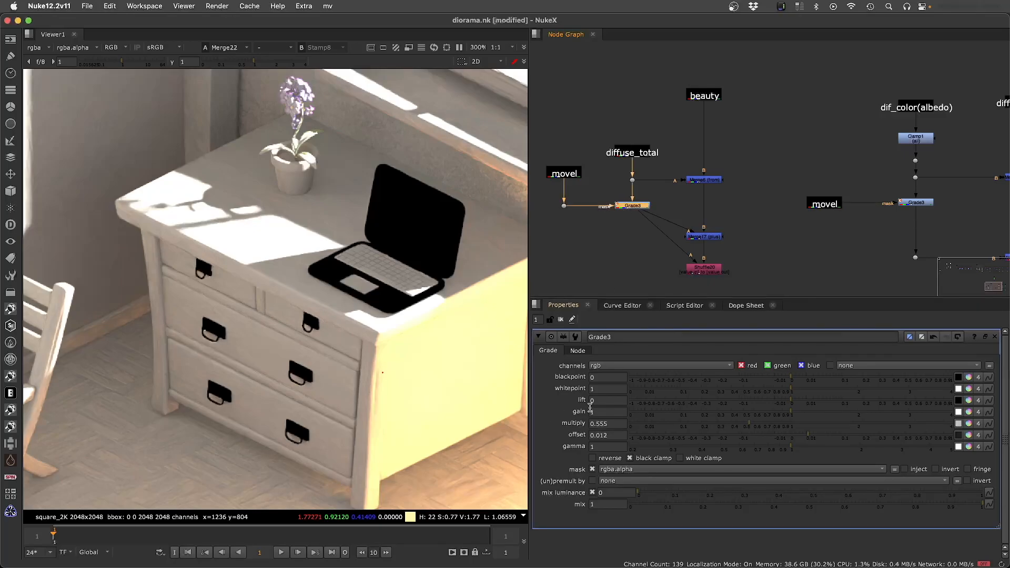
{"action": "left_click", "coordinate": [915, 202]}
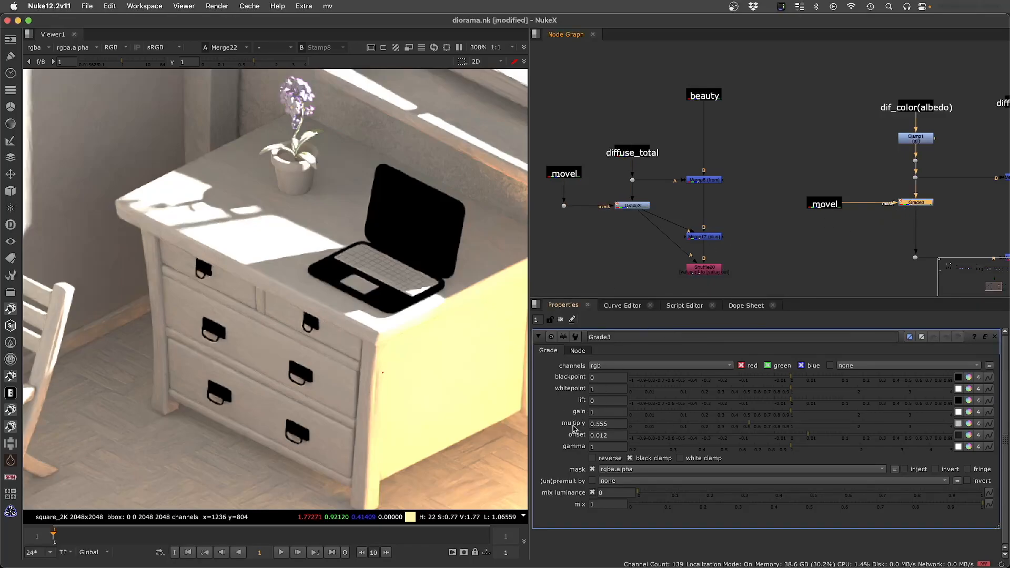
{"action": "left_click", "coordinate": [629, 205]}
{"action": "left_click", "coordinate": [916, 202]}
{"action": "middle_click_drag", "start_coordinate": [853, 245], "coordinate": [784, 221]}
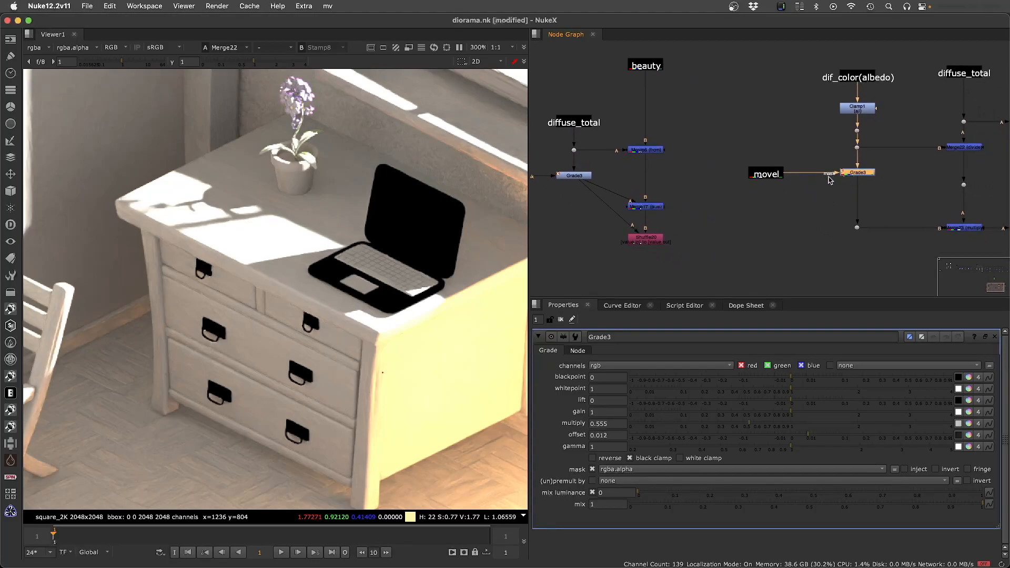
View the movel matte of the albedo setup, followed by the Grade3 output that it masks
{"action": "middle_click_drag", "start_coordinate": [754, 171], "coordinate": [605, 149]}
{"action": "left_click", "coordinate": [605, 149]}
{"action": "key", "text": "1"}
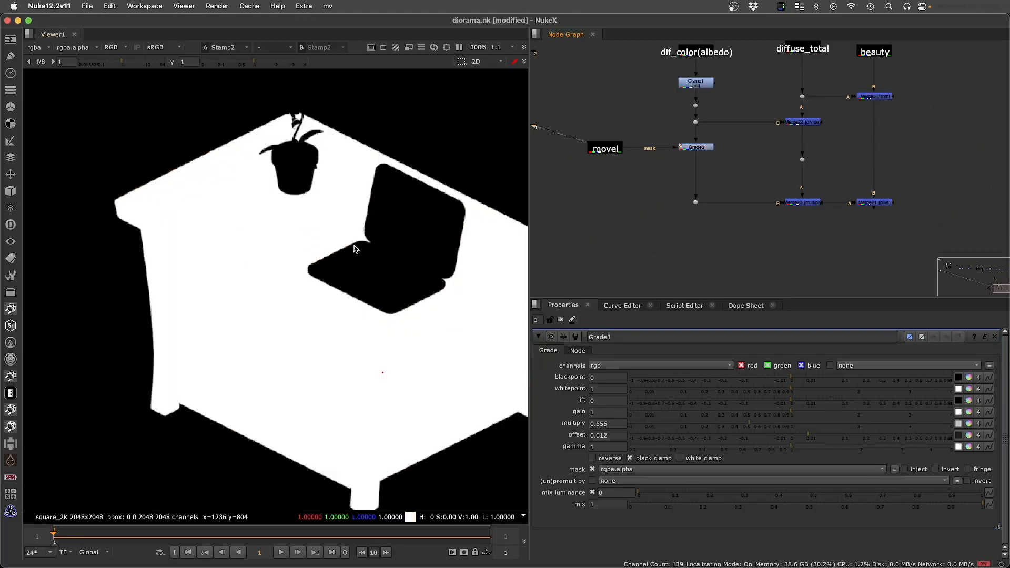
{"action": "left_click", "coordinate": [700, 147]}
{"action": "key", "text": "1"}
View the diffuse_total setup's Grade node, and compare the albedo's Clamp1 output with its Grade3 result
{"action": "middle_click_drag", "start_coordinate": [605, 198], "coordinate": [819, 219]}
{"action": "left_click", "coordinate": [626, 171]}
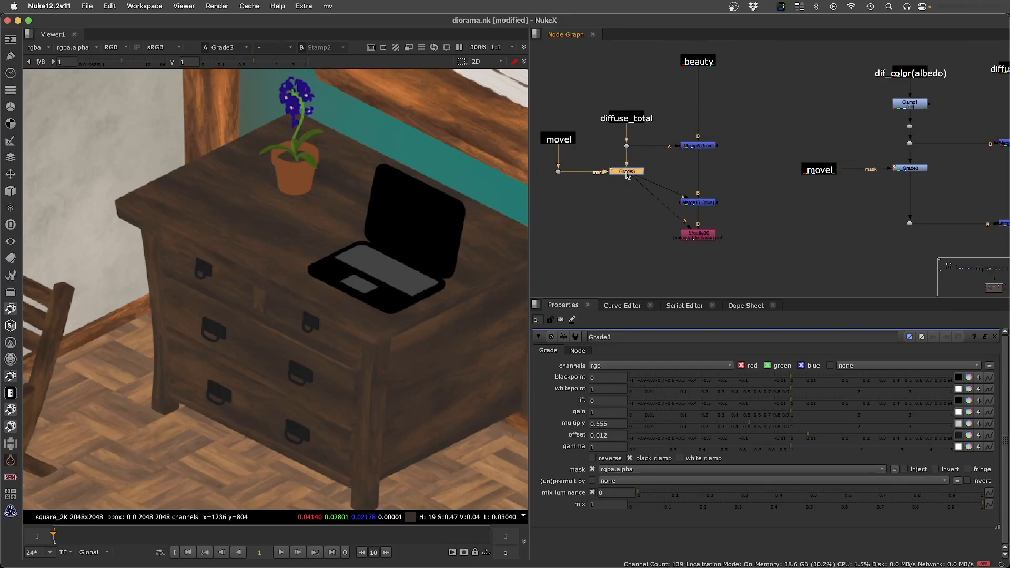
{"action": "key", "text": "1"}
{"action": "left_click", "coordinate": [910, 103]}
{"action": "key", "text": "1"}
{"action": "middle_click_drag", "start_coordinate": [906, 144], "coordinate": [744, 151]}
{"action": "middle_click_drag", "start_coordinate": [647, 168], "coordinate": [596, 193]}
{"action": "left_click", "coordinate": [700, 168]}
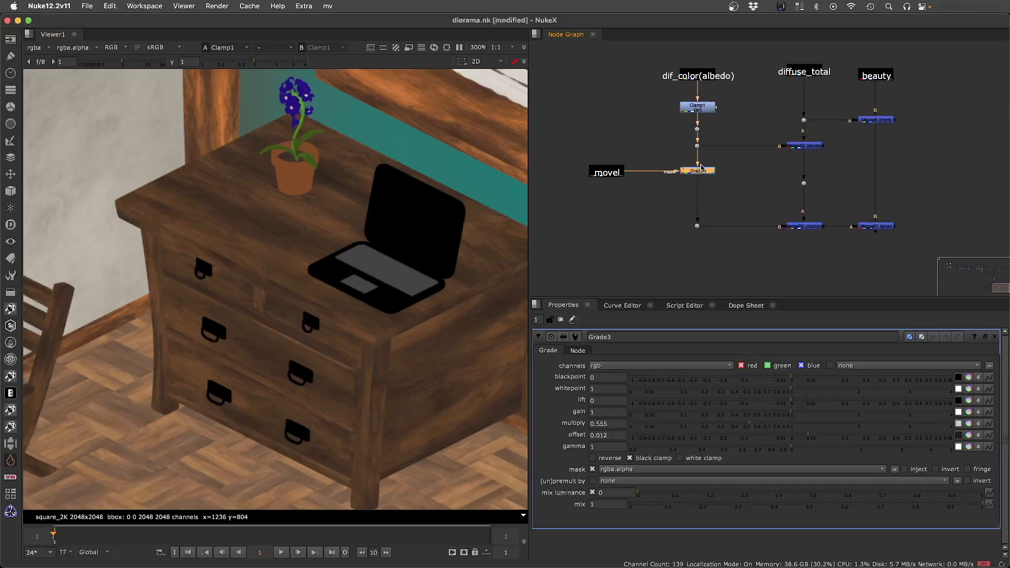
{"action": "key", "text": "1"}
View Merge23, which multiplies the graded albedo by the lighting, and compare it with the original diffuse_total
{"action": "left_click", "coordinate": [705, 259]}
{"action": "middle_click_drag", "start_coordinate": [794, 160], "coordinate": [720, 153]}
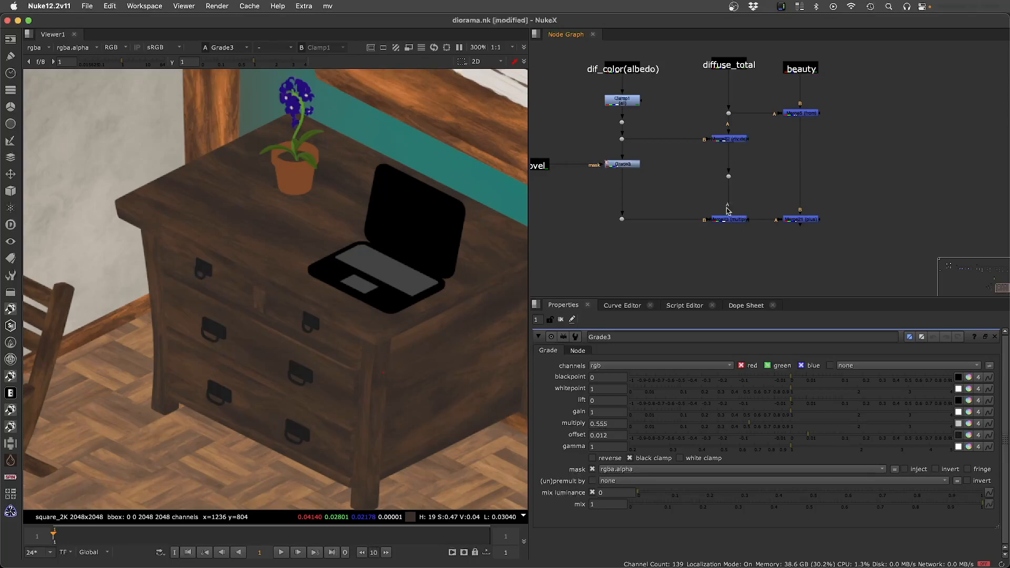
{"action": "left_click", "coordinate": [722, 140]}
{"action": "left_click_drag", "start_coordinate": [730, 214], "coordinate": [730, 216]}
{"action": "key", "text": "1"}
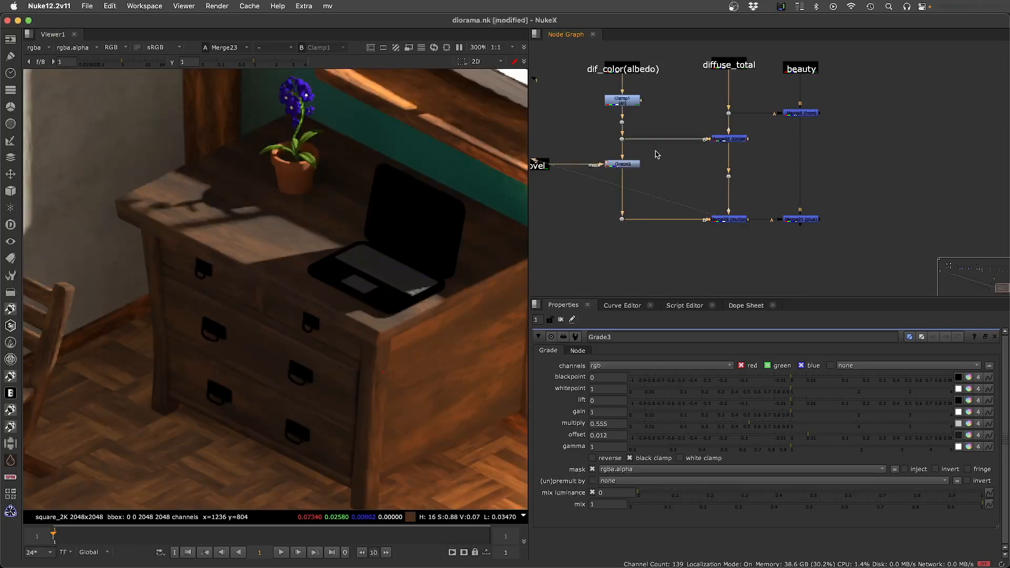
{"action": "left_click", "coordinate": [729, 113]}
{"action": "key", "text": "1"}
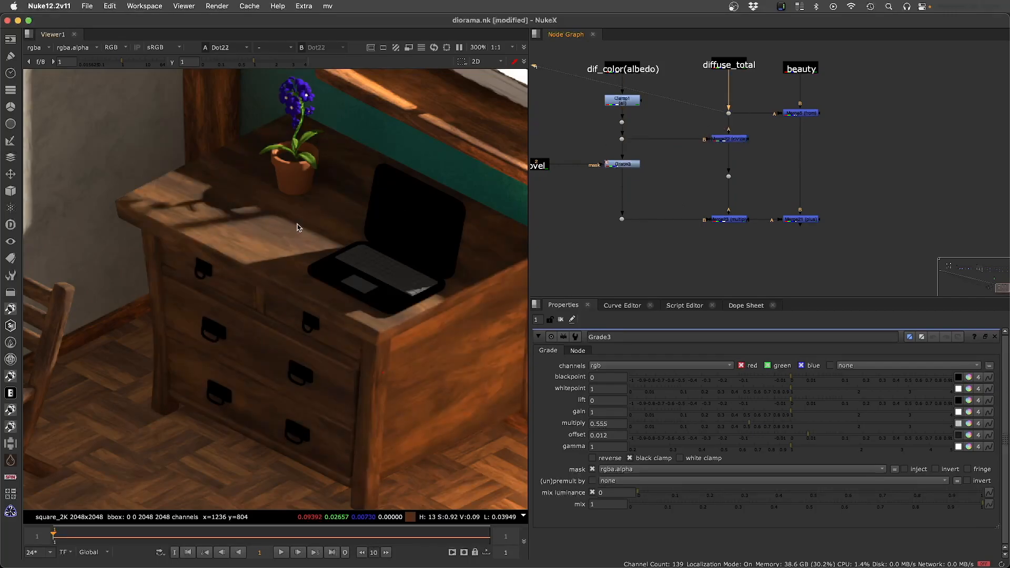
{"action": "left_click", "coordinate": [723, 220]}
{"action": "key", "text": "1"}
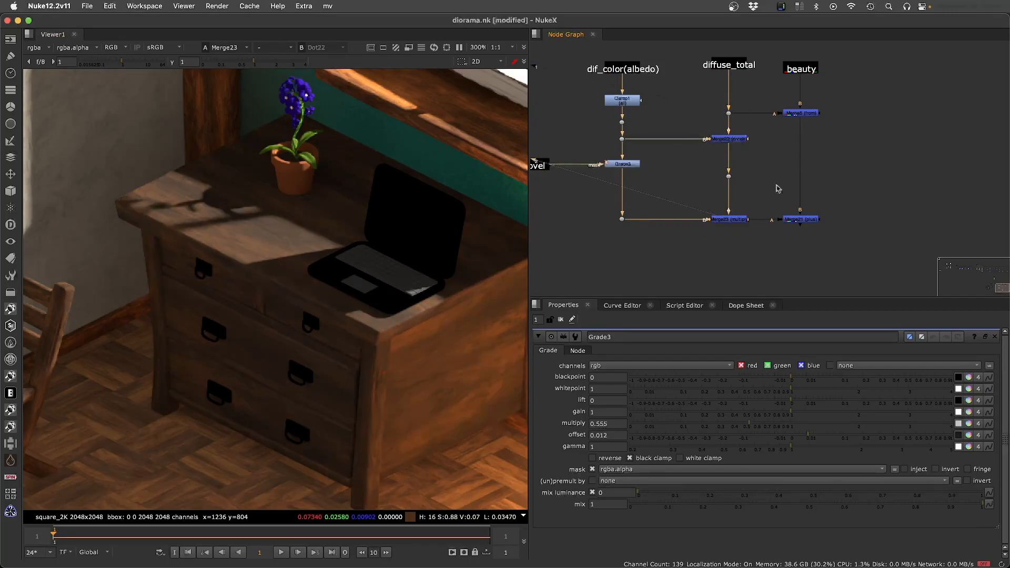
Open Merge21, which adds the regraded diffuse back, and compare its output with the original beauty
{"action": "left_click", "coordinate": [799, 72]}
{"action": "key", "text": "1"}
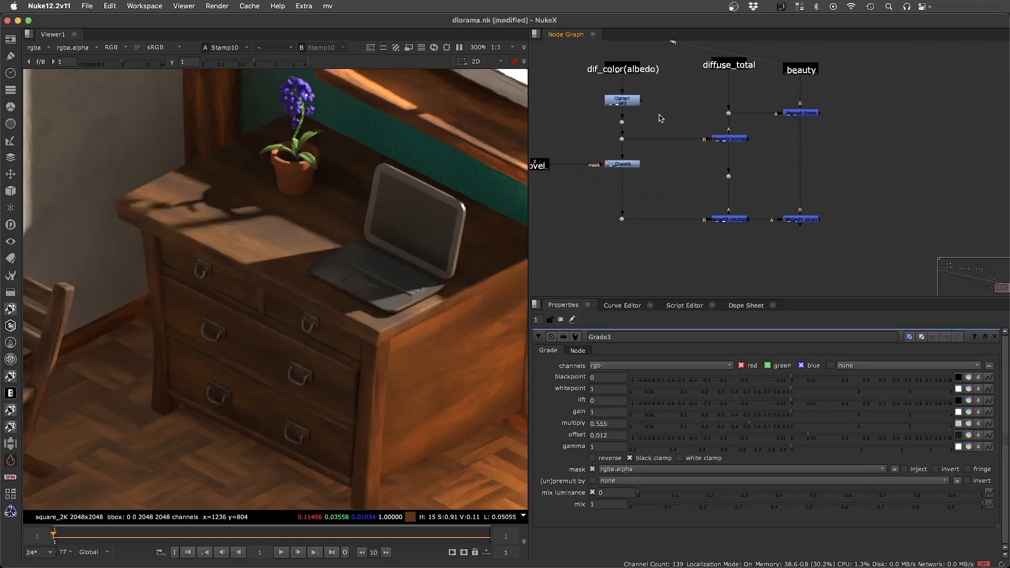
{"action": "double_click", "coordinate": [802, 221]}
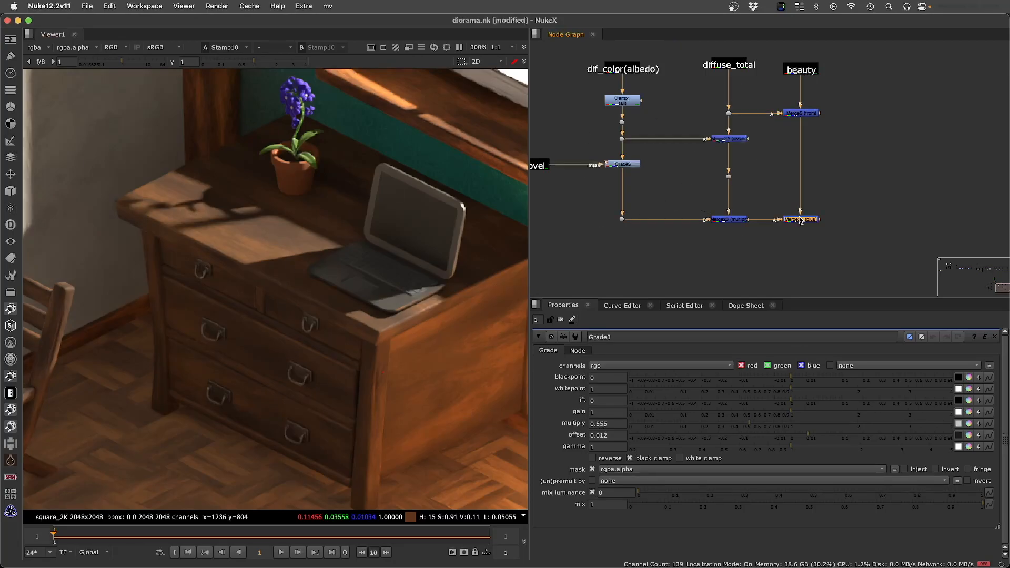
{"action": "key", "text": "1"}
{"action": "left_click", "coordinate": [782, 239]}
{"action": "left_click", "coordinate": [798, 71]}
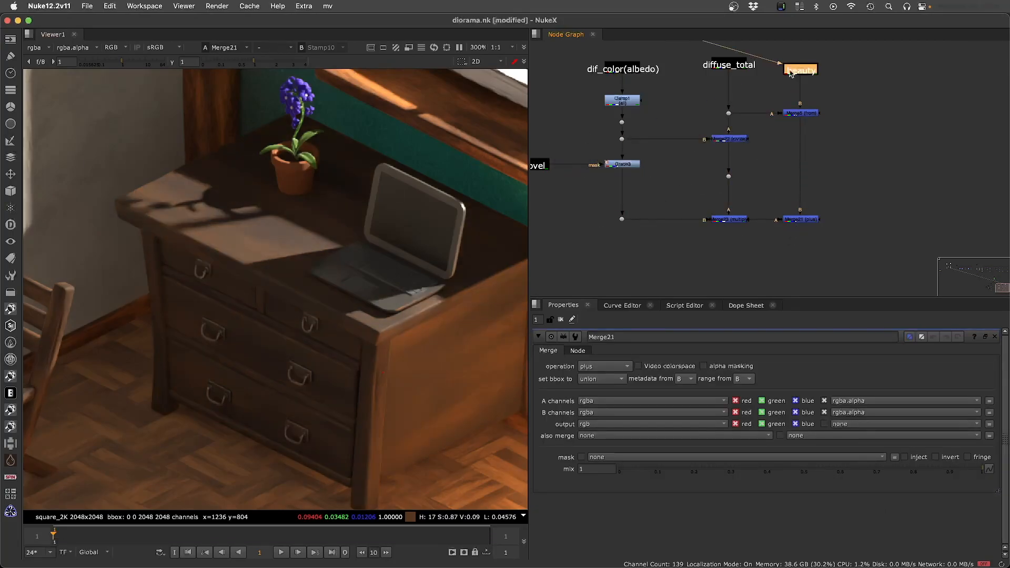
{"action": "key", "text": "1"}
{"action": "left_click", "coordinate": [789, 225]}
{"action": "key", "text": "1"}
Compare Merge17 of the diffuse_total grade setup with Merge21 of the albedo grade setup
{"action": "scroll", "coordinate": [778, 215], "scroll_direction": "down", "scroll_amount": 4}
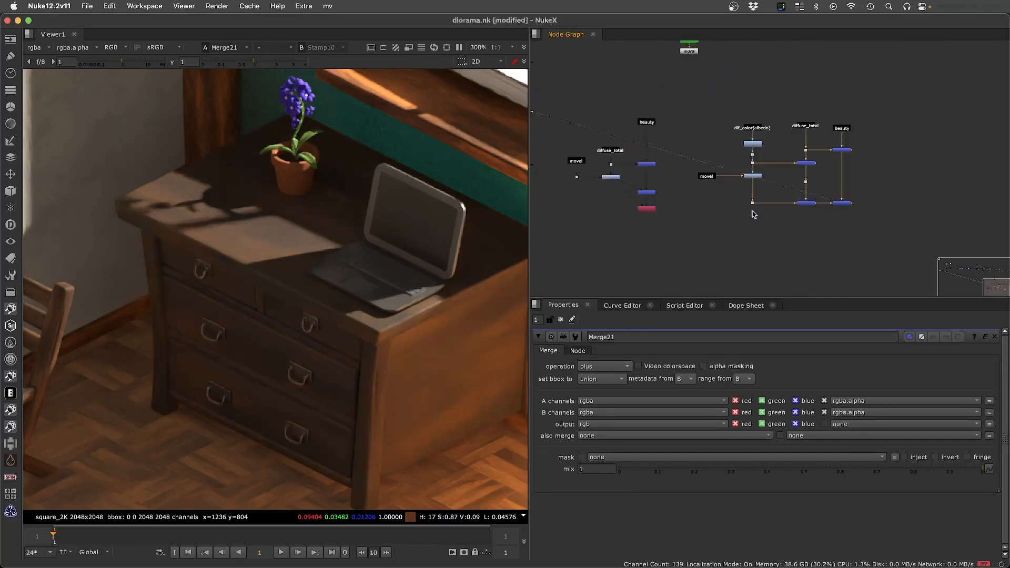
{"action": "left_click", "coordinate": [842, 203]}
{"action": "left_click", "coordinate": [645, 195]}
{"action": "key", "text": "1"}
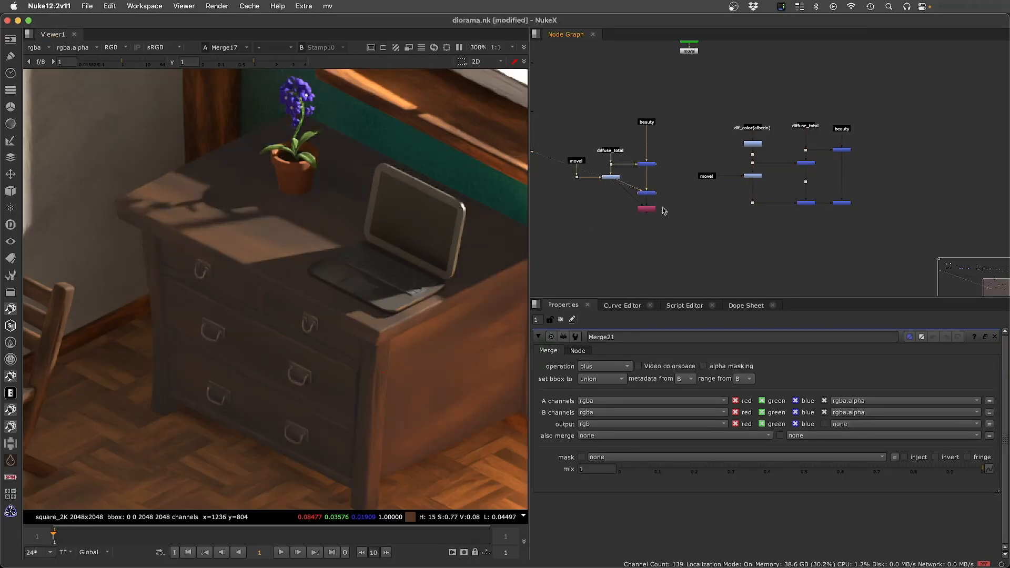
{"action": "left_click", "coordinate": [846, 204]}
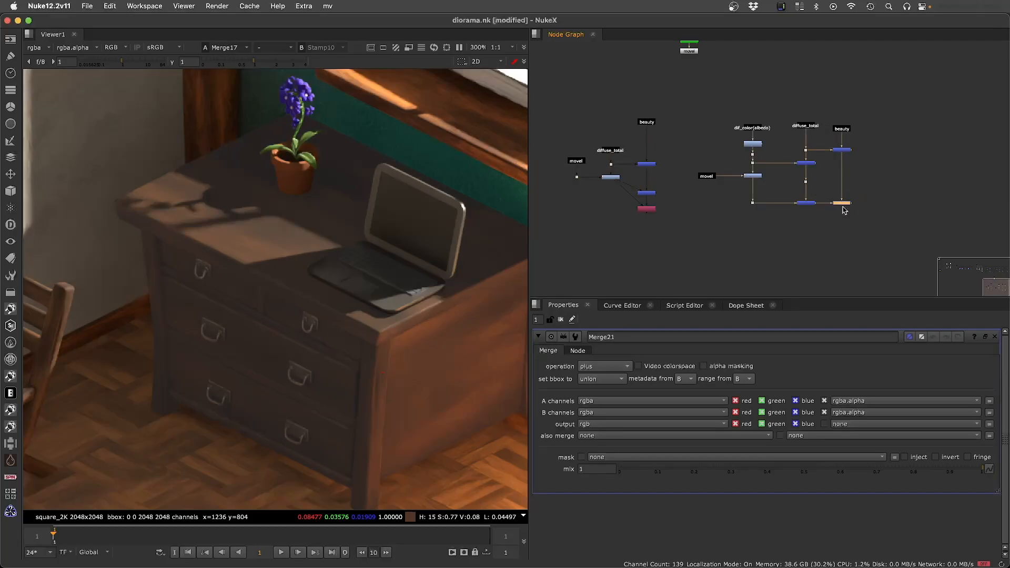
{"action": "key", "text": "1"}
{"action": "left_click", "coordinate": [838, 209]}
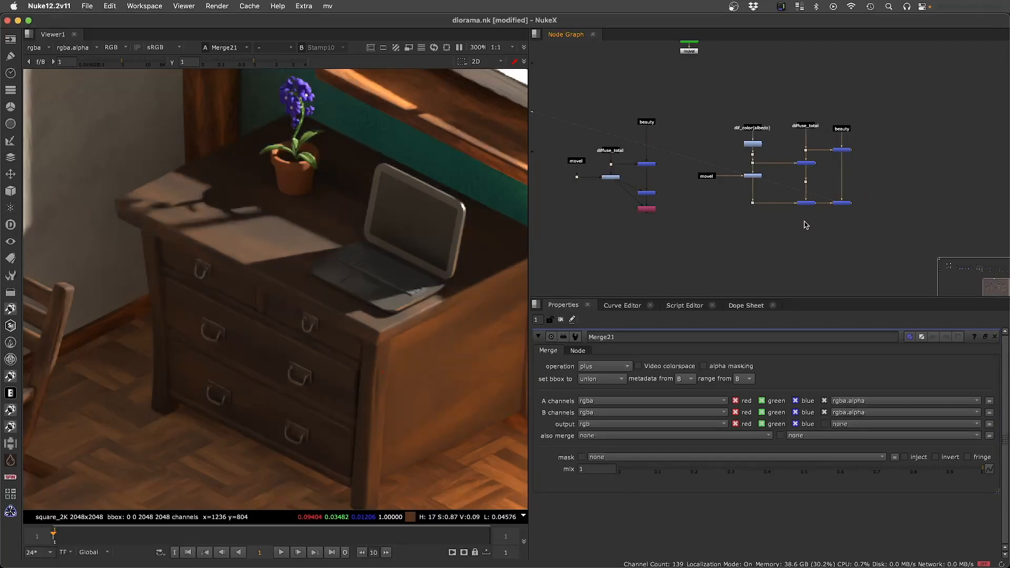
Add a Grade node masked by movel between the divide and multiply merges, and disable the albedo's Grade3
{"action": "scroll", "coordinate": [713, 179], "scroll_direction": "up", "scroll_amount": 5}
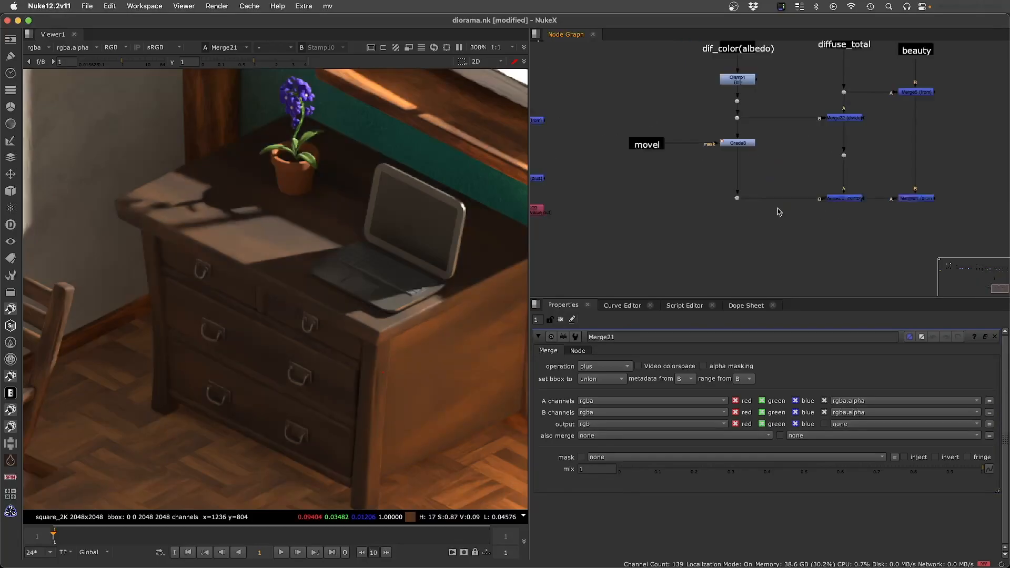
{"action": "middle_click_drag", "start_coordinate": [710, 165], "coordinate": [668, 175]}
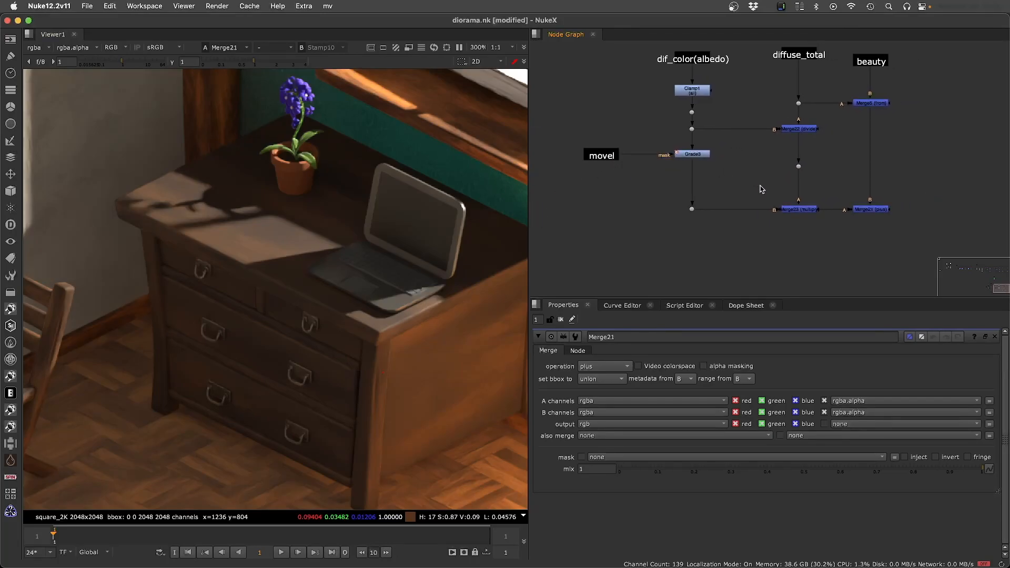
{"action": "key", "text": "g"}
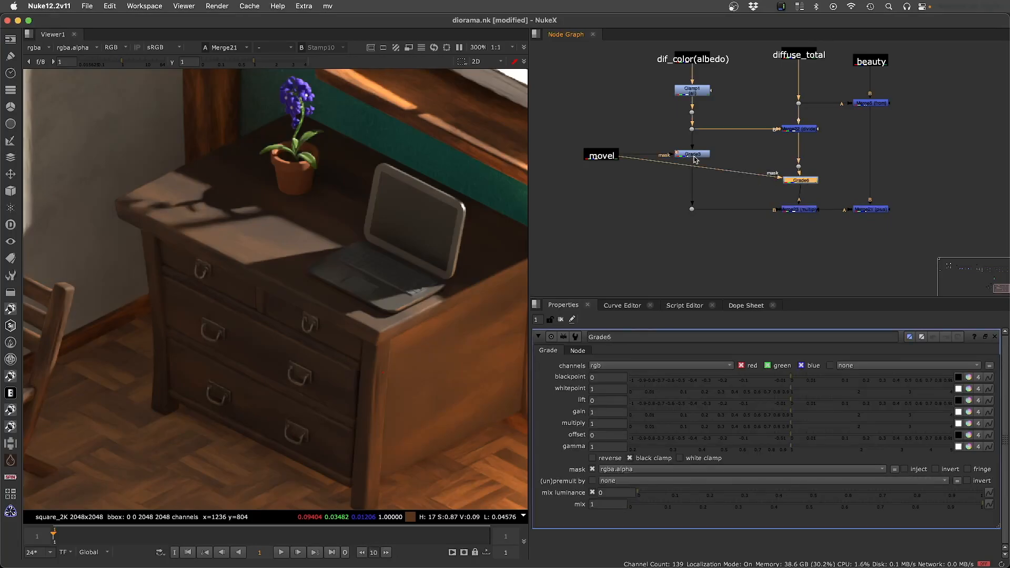
{"action": "left_click", "coordinate": [692, 156]}
{"action": "key", "text": "d"}
{"action": "left_click", "coordinate": [801, 181]}
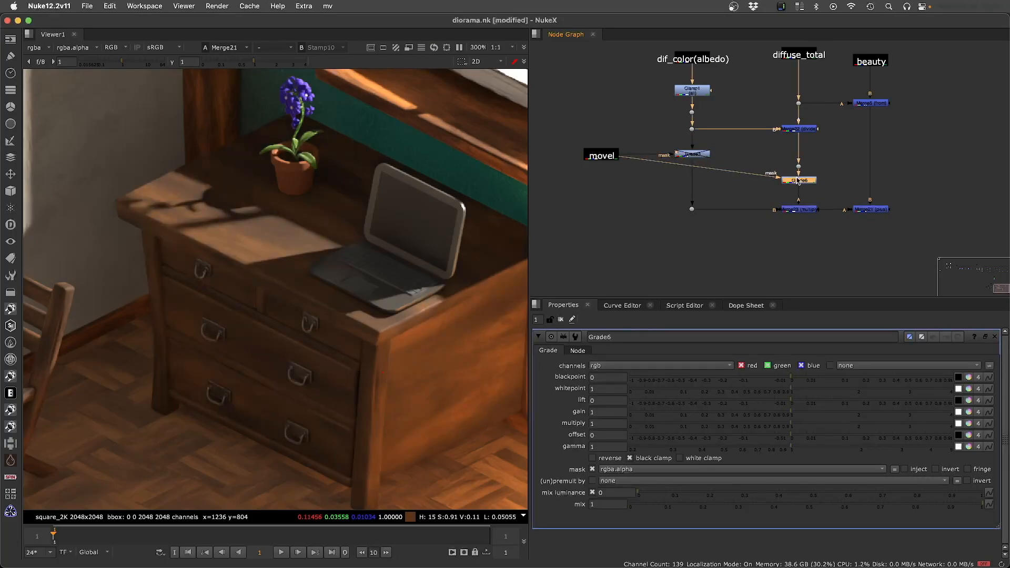
Set Grade6's multiply to 0.285 to darken the desk's lighting, and view the whole room
{"action": "left_click", "coordinate": [736, 425]}
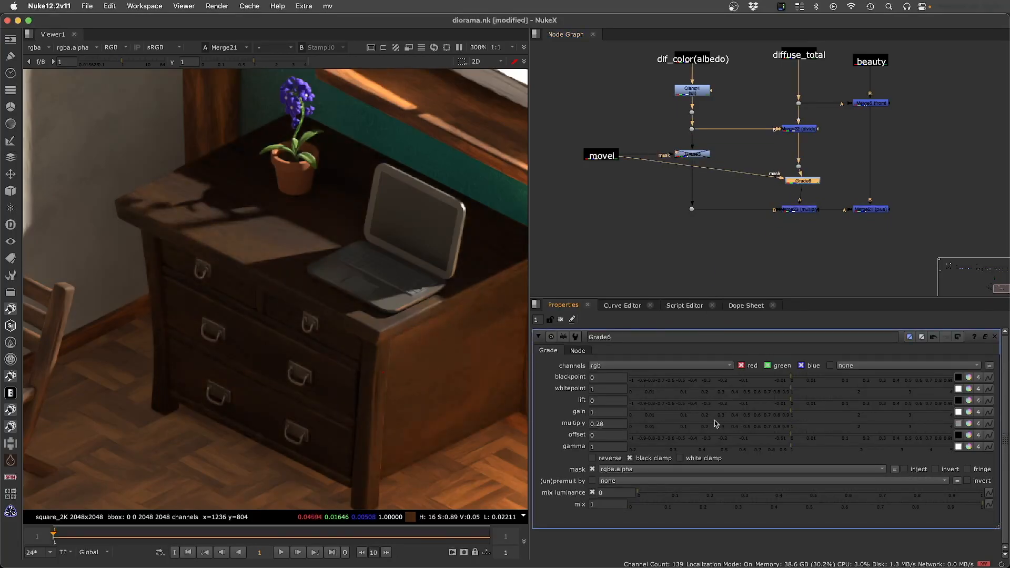
{"action": "left_click", "coordinate": [717, 420]}
{"action": "left_click_drag", "start_coordinate": [715, 416], "coordinate": [716, 416]}
{"action": "scroll", "coordinate": [369, 270], "scroll_direction": "down", "scroll_amount": 5}
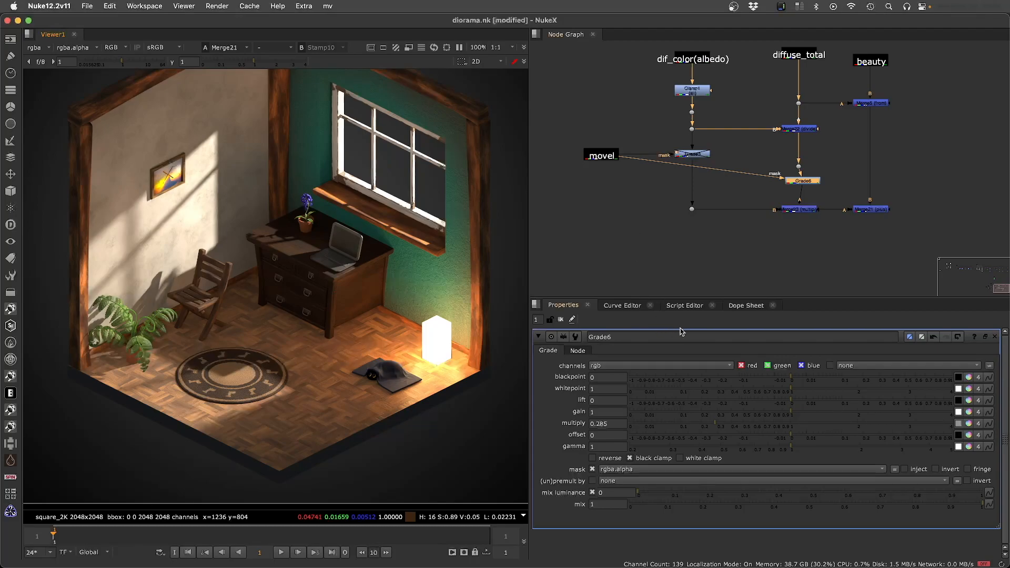
Try a Grade6 multiply of 0.038 on the desk's lighting, and raise the value again
{"action": "left_click", "coordinate": [662, 427]}
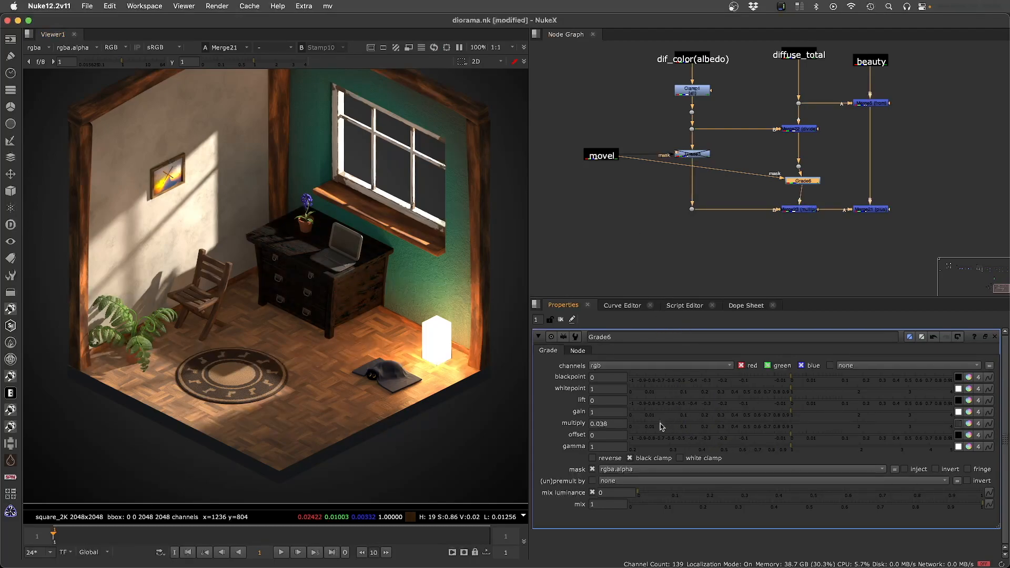
{"action": "left_click_drag", "start_coordinate": [662, 427], "coordinate": [739, 424]}
{"action": "left_click_drag", "start_coordinate": [797, 179], "coordinate": [793, 182]}
{"action": "left_click", "coordinate": [772, 161]}
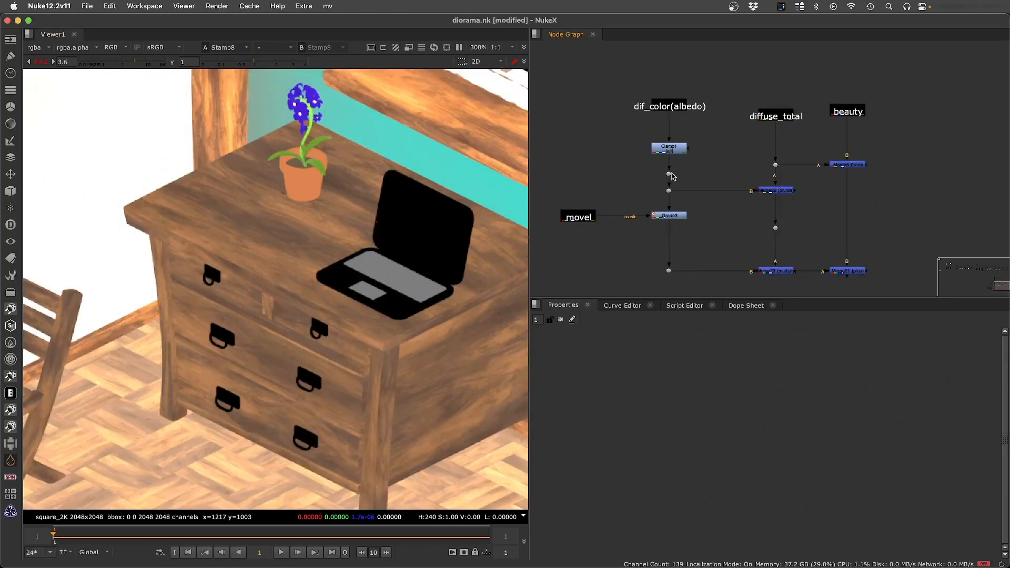
Examine the albedo branch feeding the divide merge, and view Merge22 at the raised viewer exposure
{"action": "left_click", "coordinate": [668, 109]}
{"action": "left_click_drag", "start_coordinate": [816, 211], "coordinate": [740, 190]}
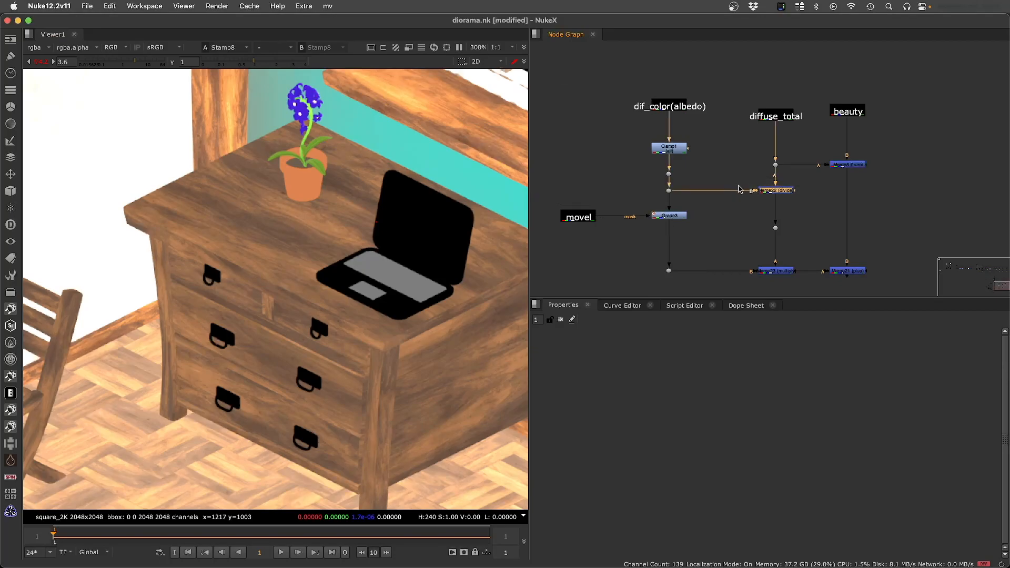
{"action": "left_click", "coordinate": [788, 213]}
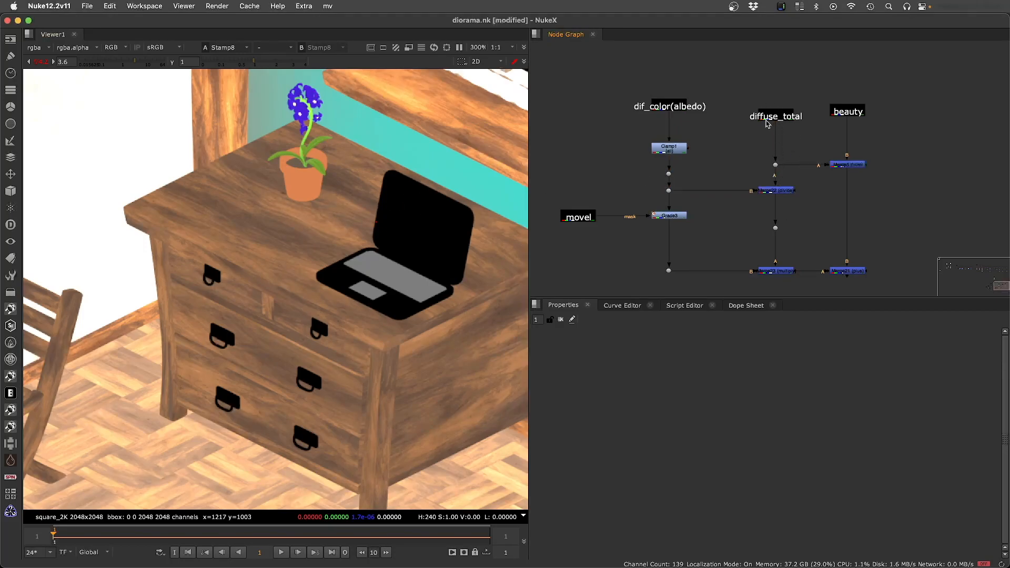
{"action": "left_click", "coordinate": [768, 190]}
{"action": "key", "text": "1"}
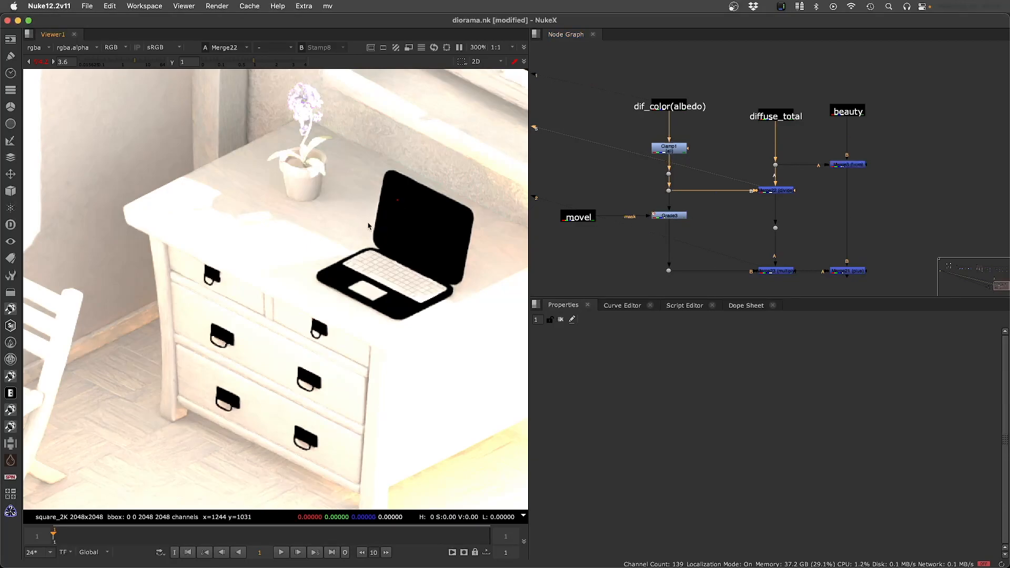
Open the properties of Clamp1 on the albedo branch and select its minimum value
{"action": "double_click", "coordinate": [669, 147]}
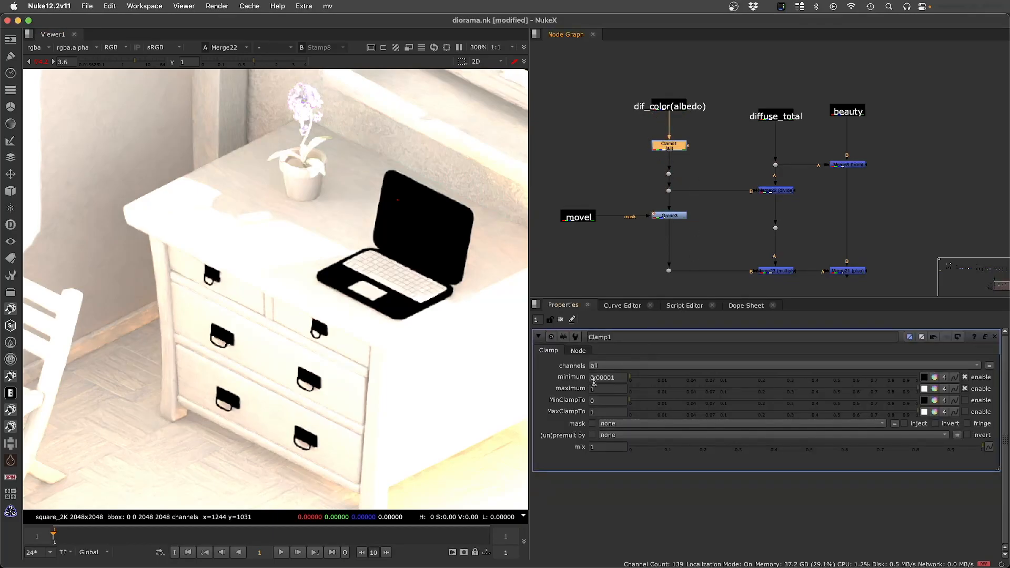
{"action": "double_click", "coordinate": [621, 377]}
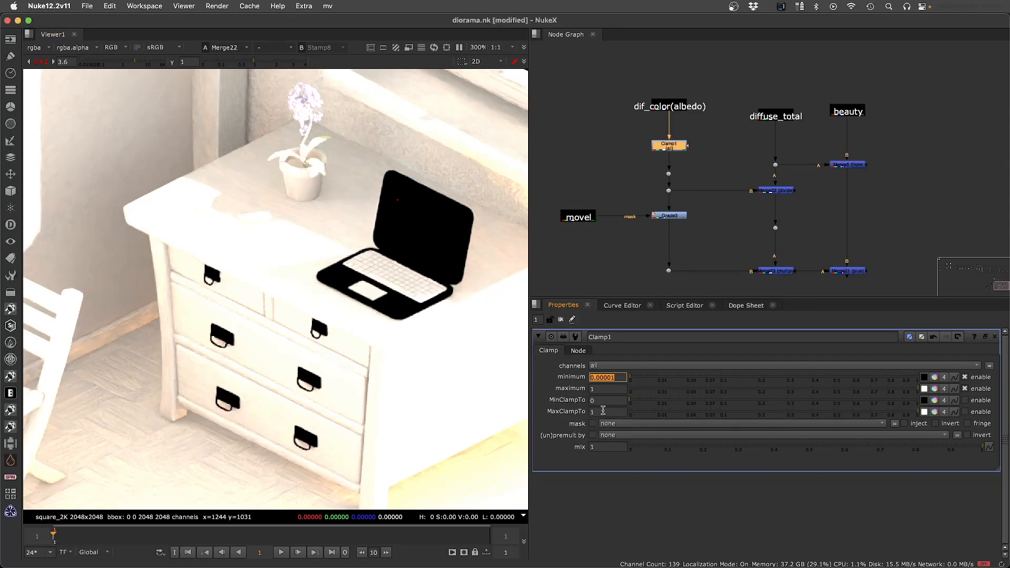
Set the minimum of Clamp1 on the albedo branch to 0.000001
{"action": "left_click", "coordinate": [623, 377]}
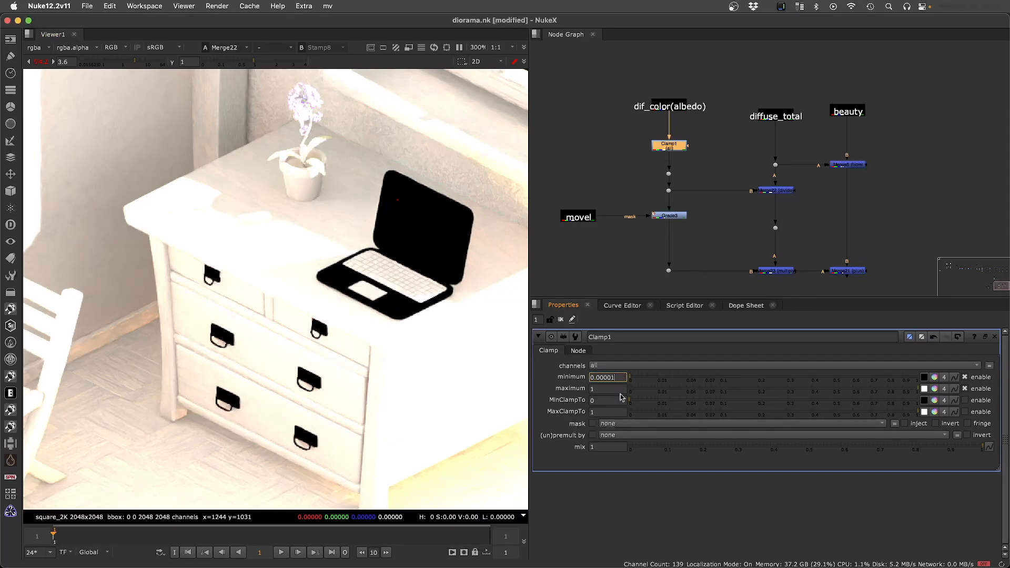
{"action": "type", "text": "0"}
{"action": "key", "text": "Return"}
Inspect the properties of the divide merge between diffuse_total and albedo, and reopen the Clamp1 properties
{"action": "left_click", "coordinate": [766, 189]}
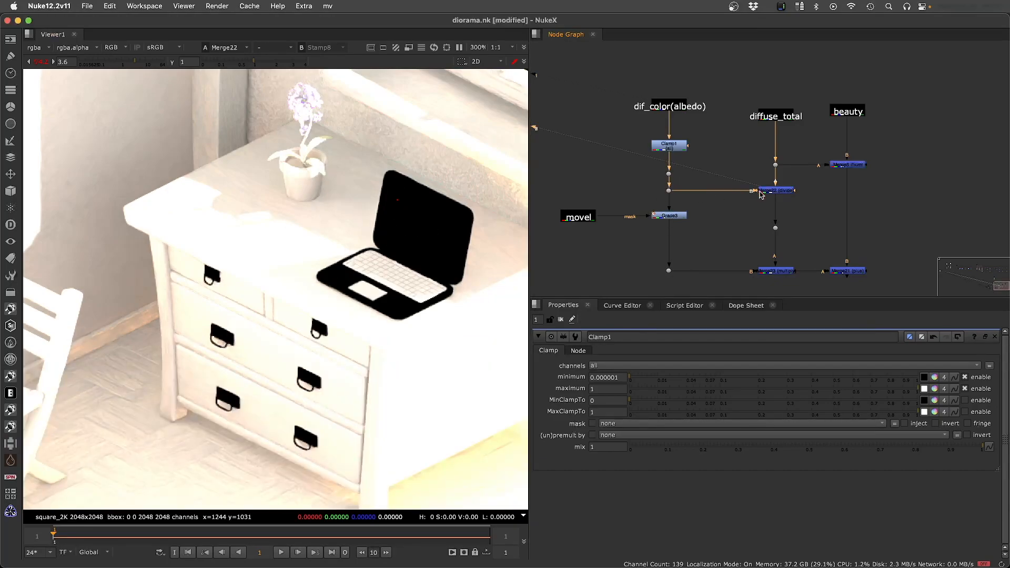
{"action": "double_click", "coordinate": [776, 191]}
{"action": "left_click", "coordinate": [726, 153]}
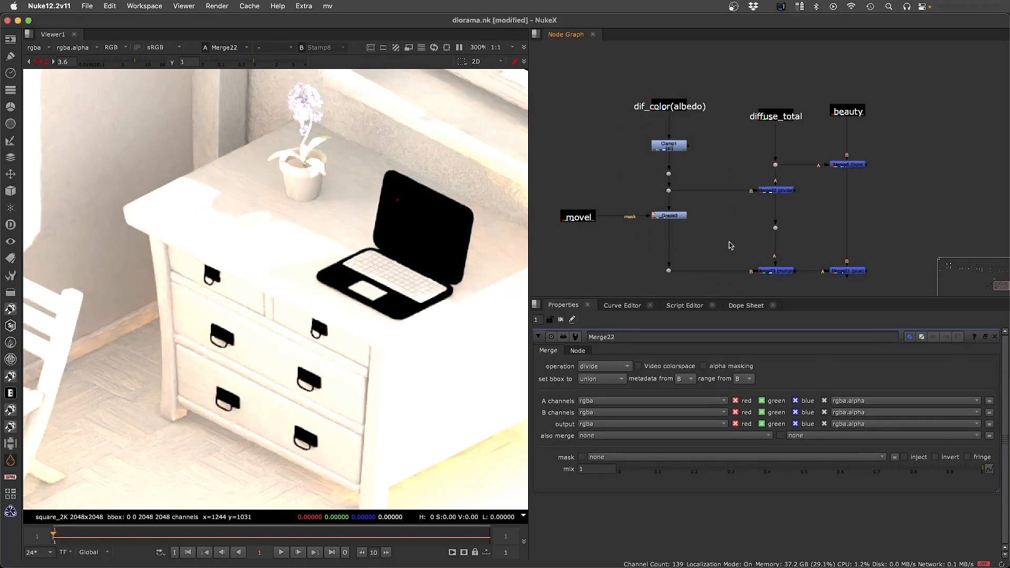
{"action": "double_click", "coordinate": [669, 146]}
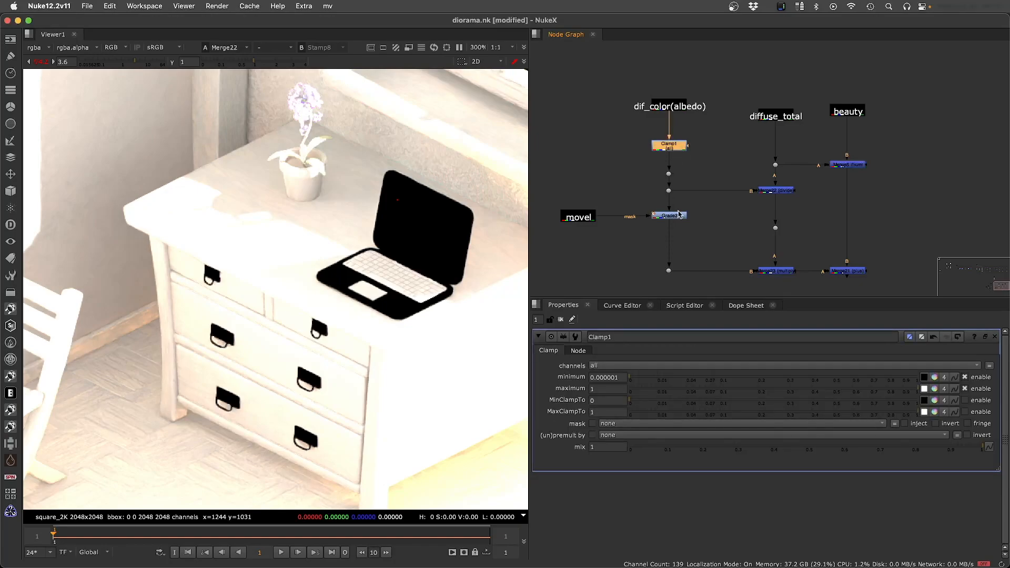
Review Clamp1's minimum value against the whole room, and bring the entire node graph into view
{"action": "left_click", "coordinate": [612, 379]}
{"action": "scroll", "coordinate": [372, 272], "scroll_direction": "down", "scroll_amount": 3}
{"action": "scroll", "coordinate": [371, 273], "scroll_direction": "down", "scroll_amount": 2}
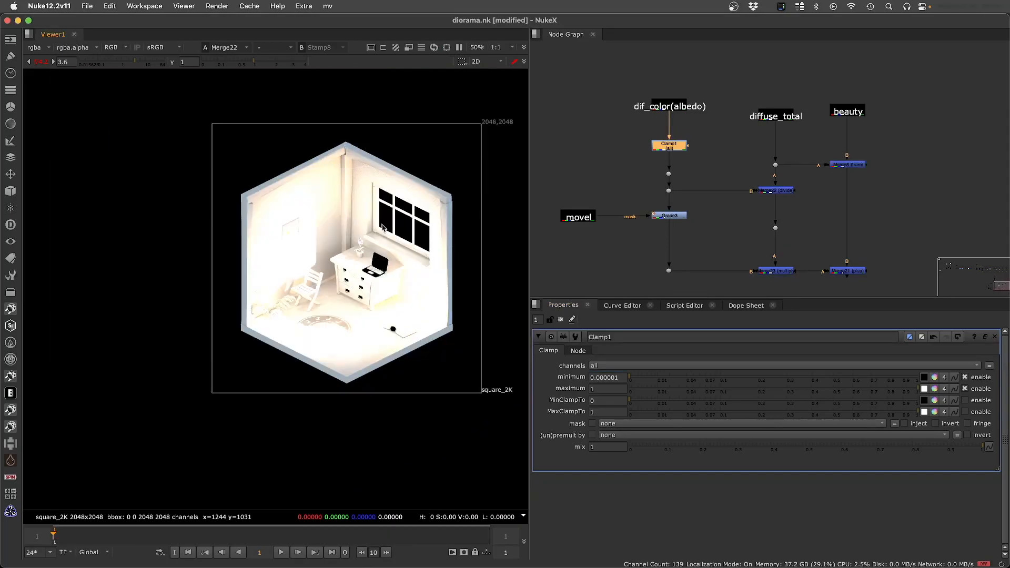
{"action": "left_click", "coordinate": [606, 378]}
{"action": "key", "text": "f"}
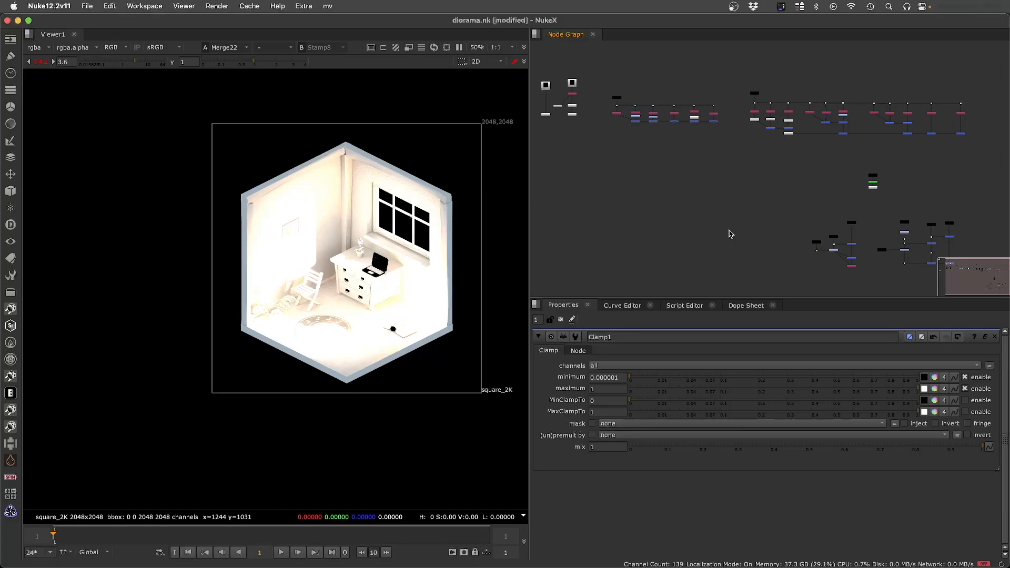